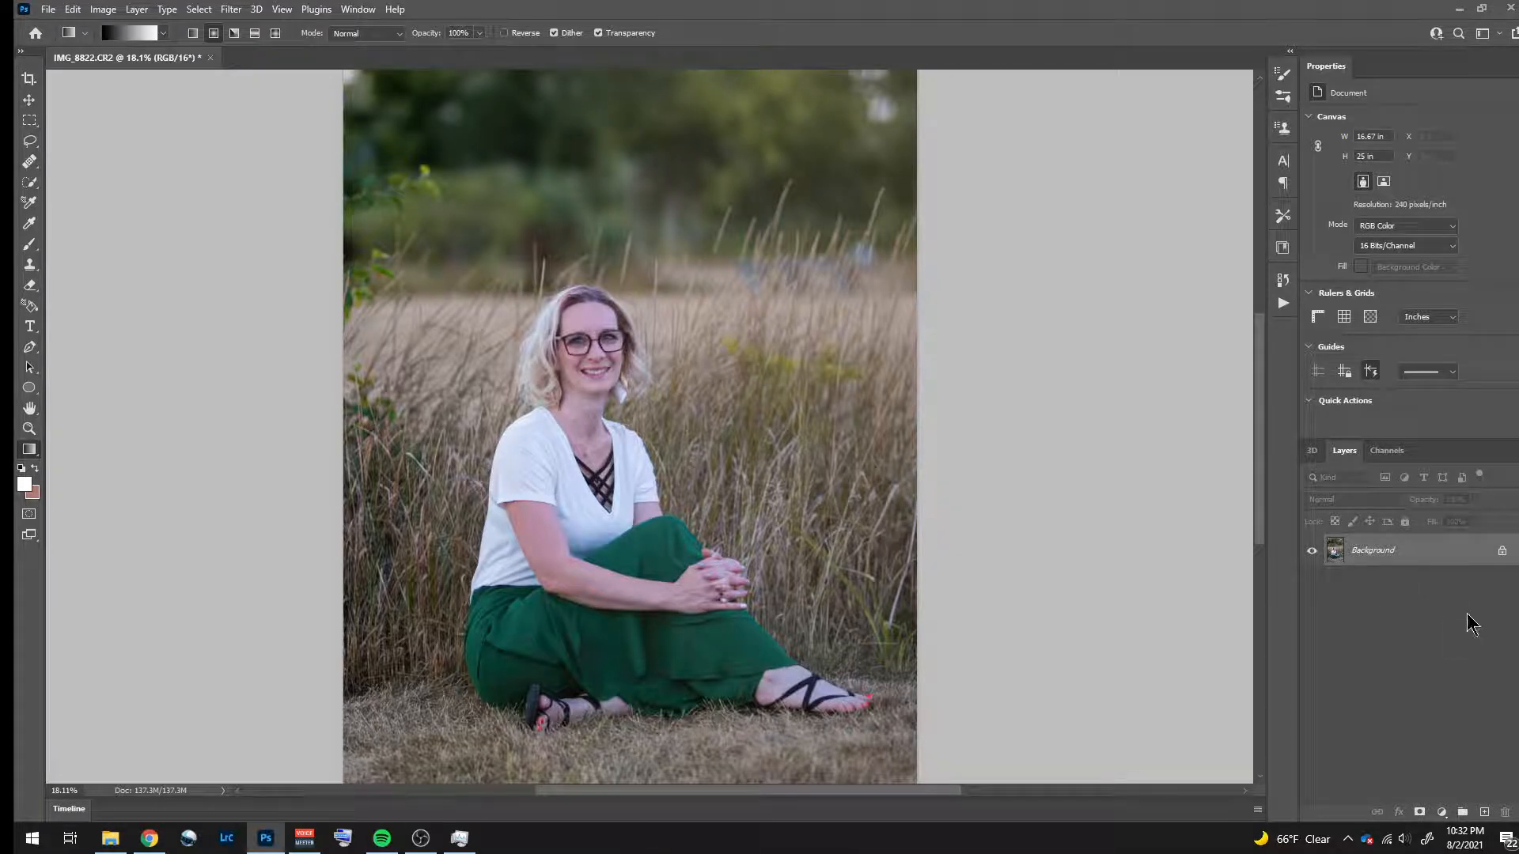
- Duplicate the Background layer, select the subject and add a layer mask to the copy that hides the woman
key("ctrl+j")
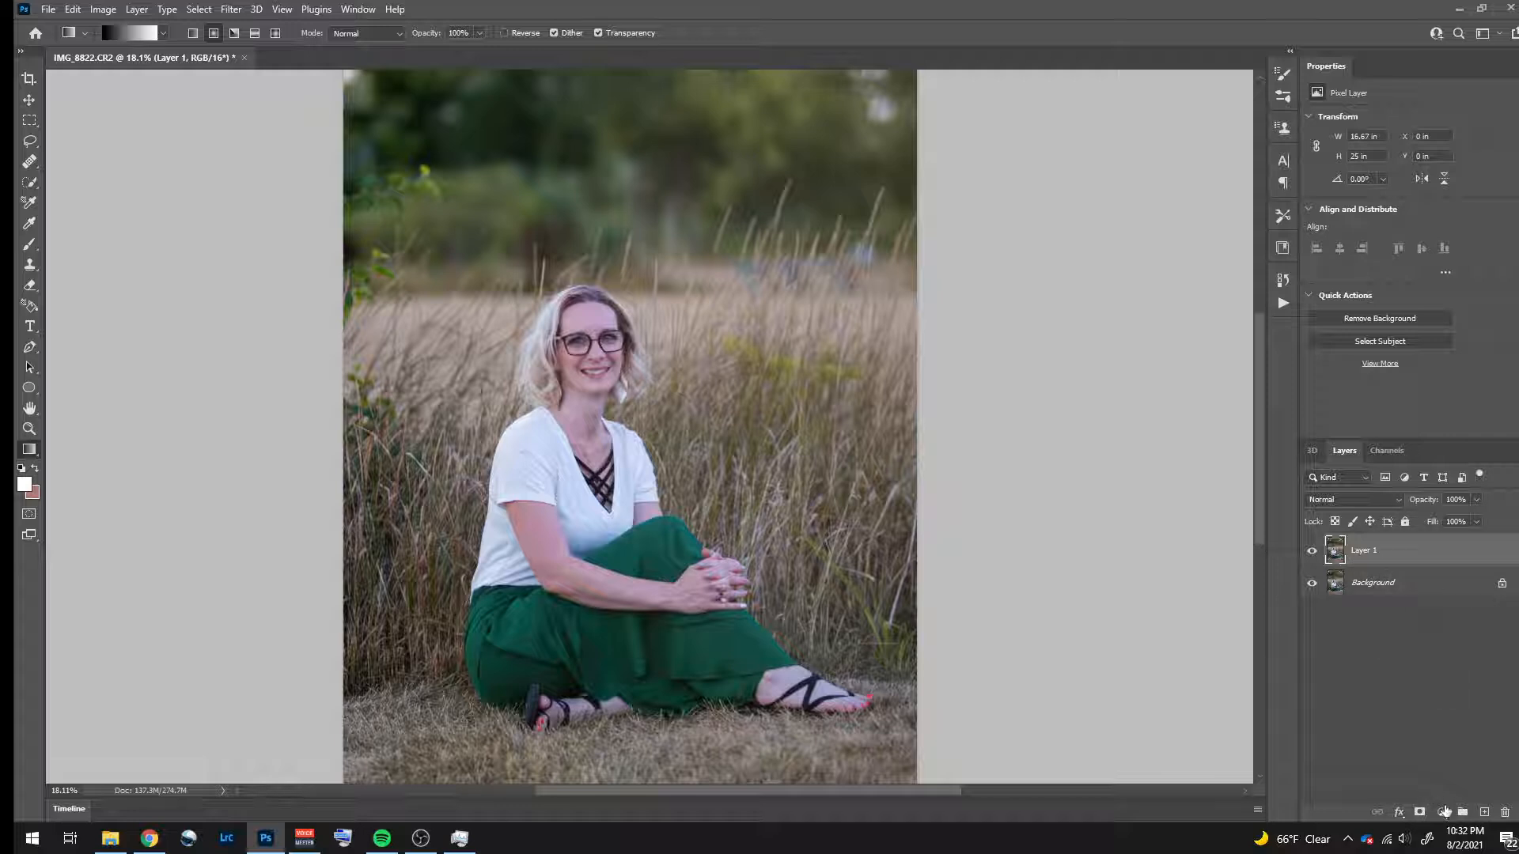
left_click(1373, 342)
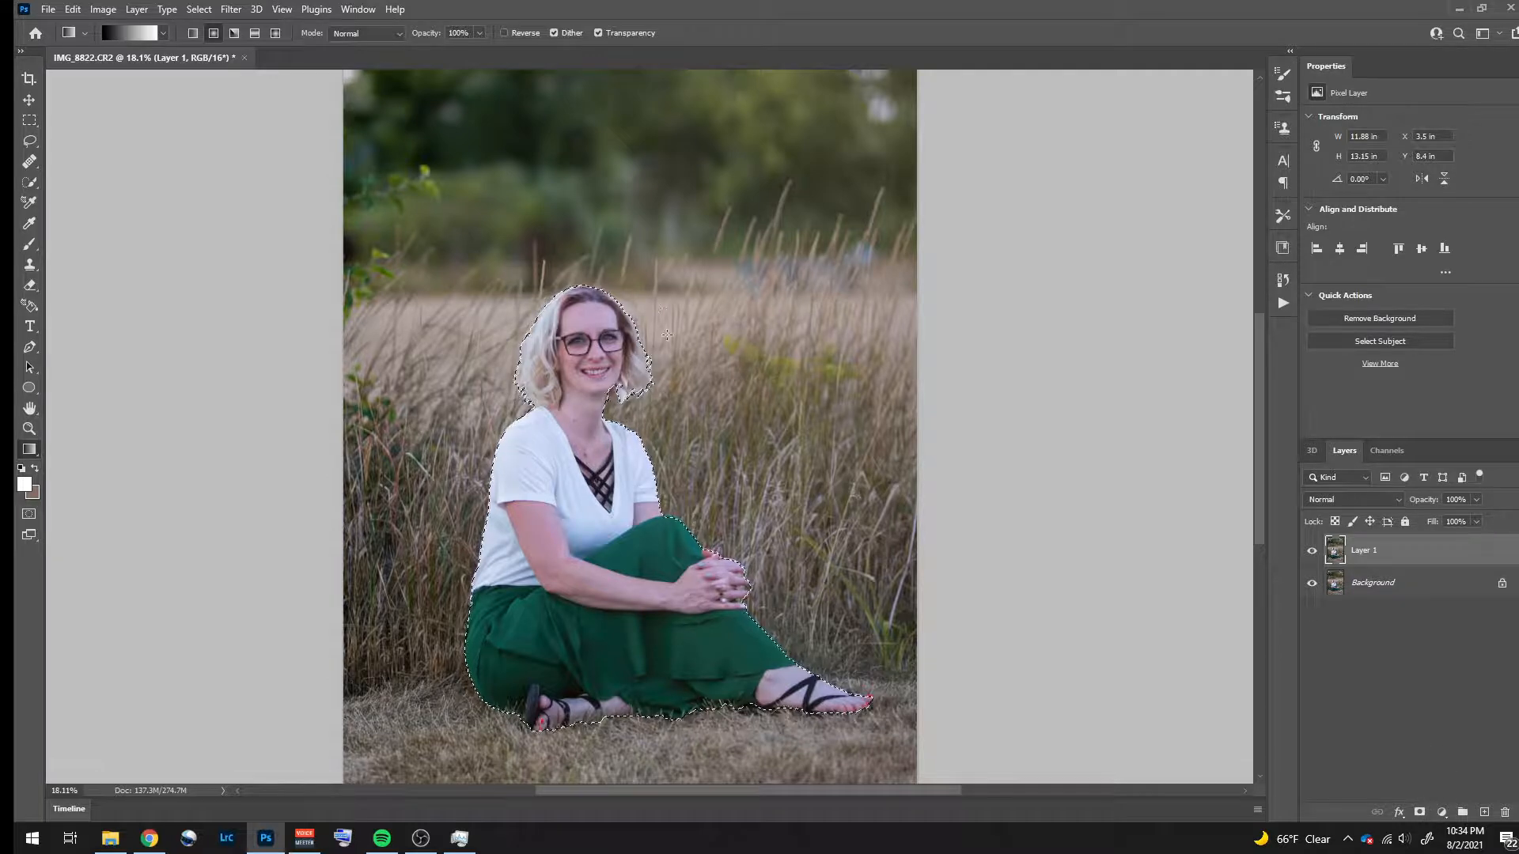
left_click(1419, 813)
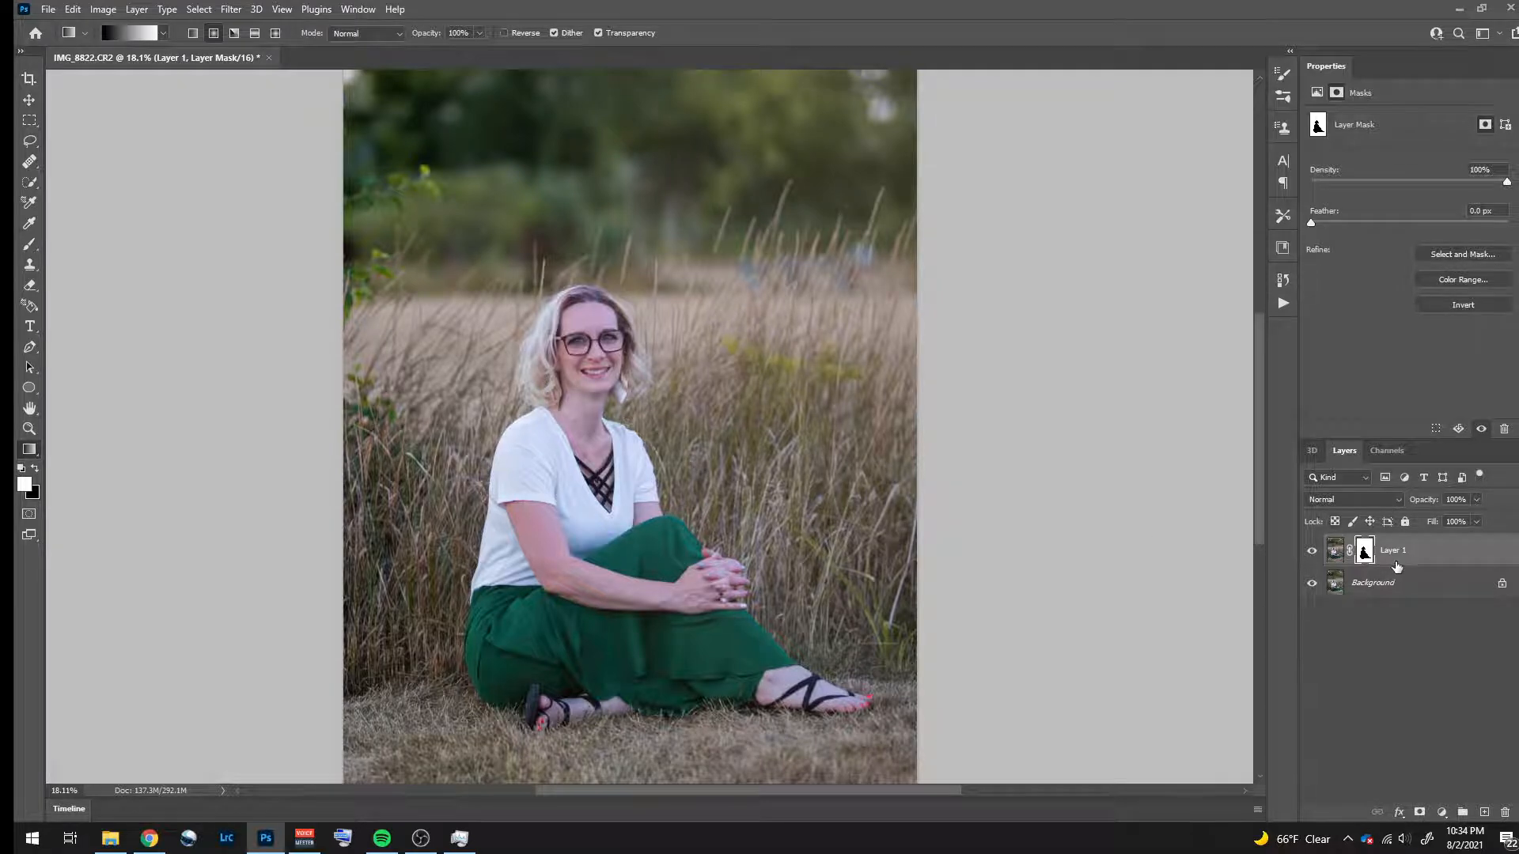
- Add a Color Balance adjustment layer above the masked copy and clip it to that layer
left_click(1336, 558)
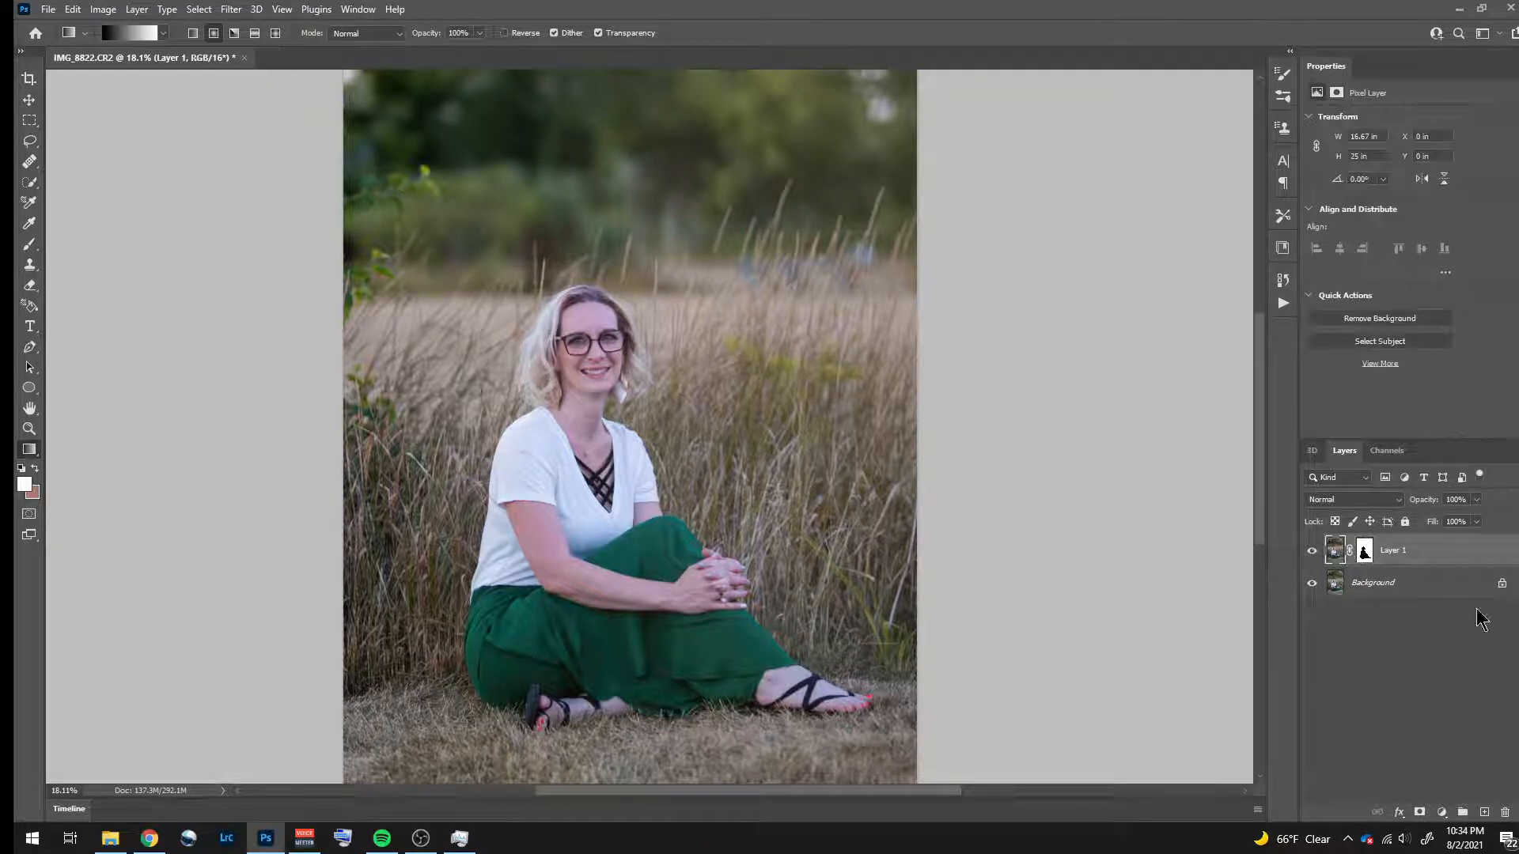
left_click(1441, 813)
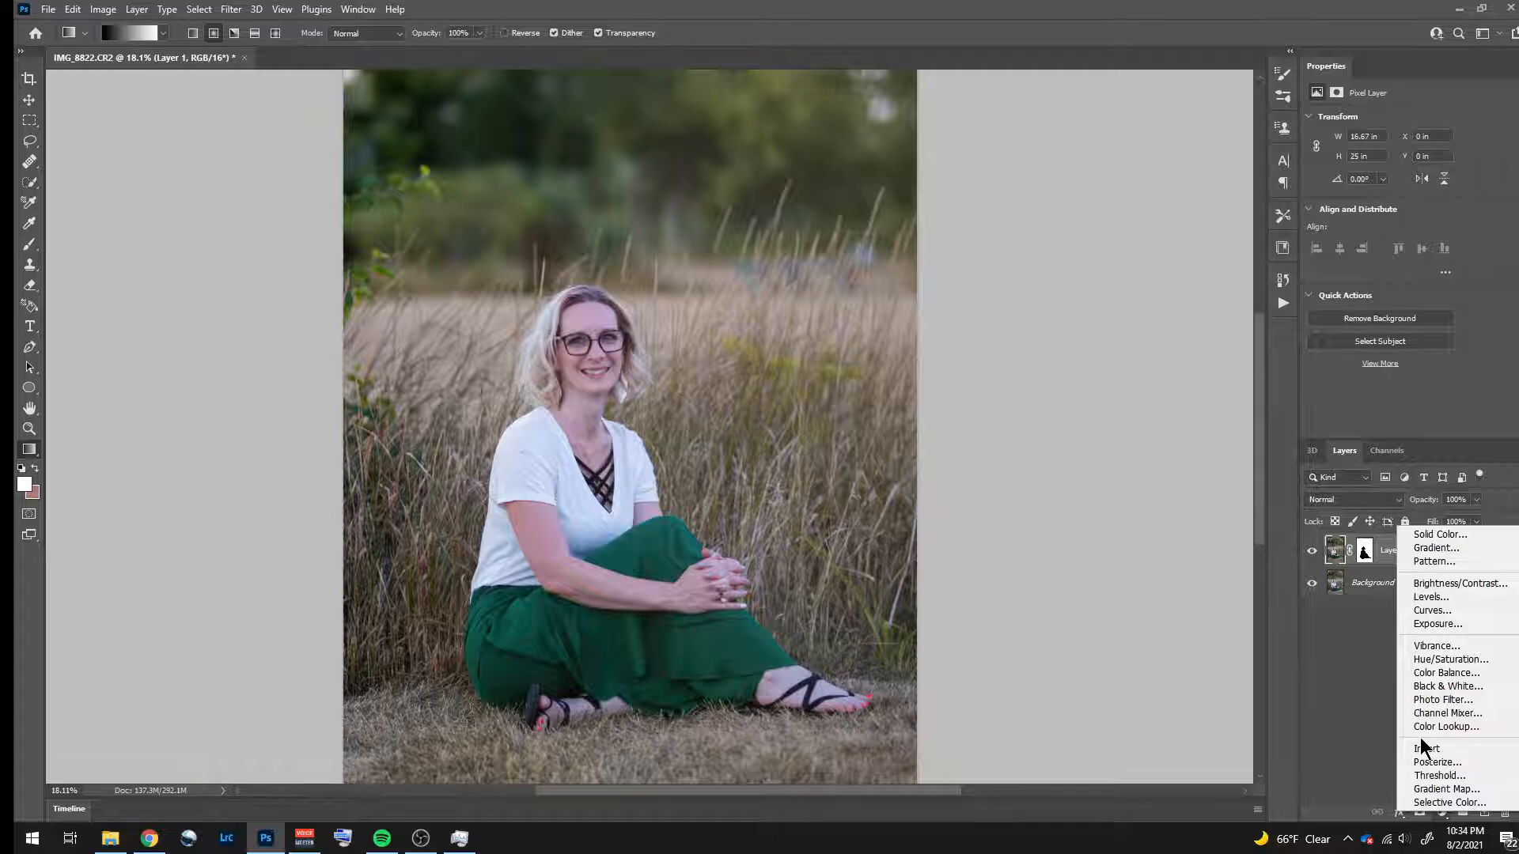
left_click(1477, 667)
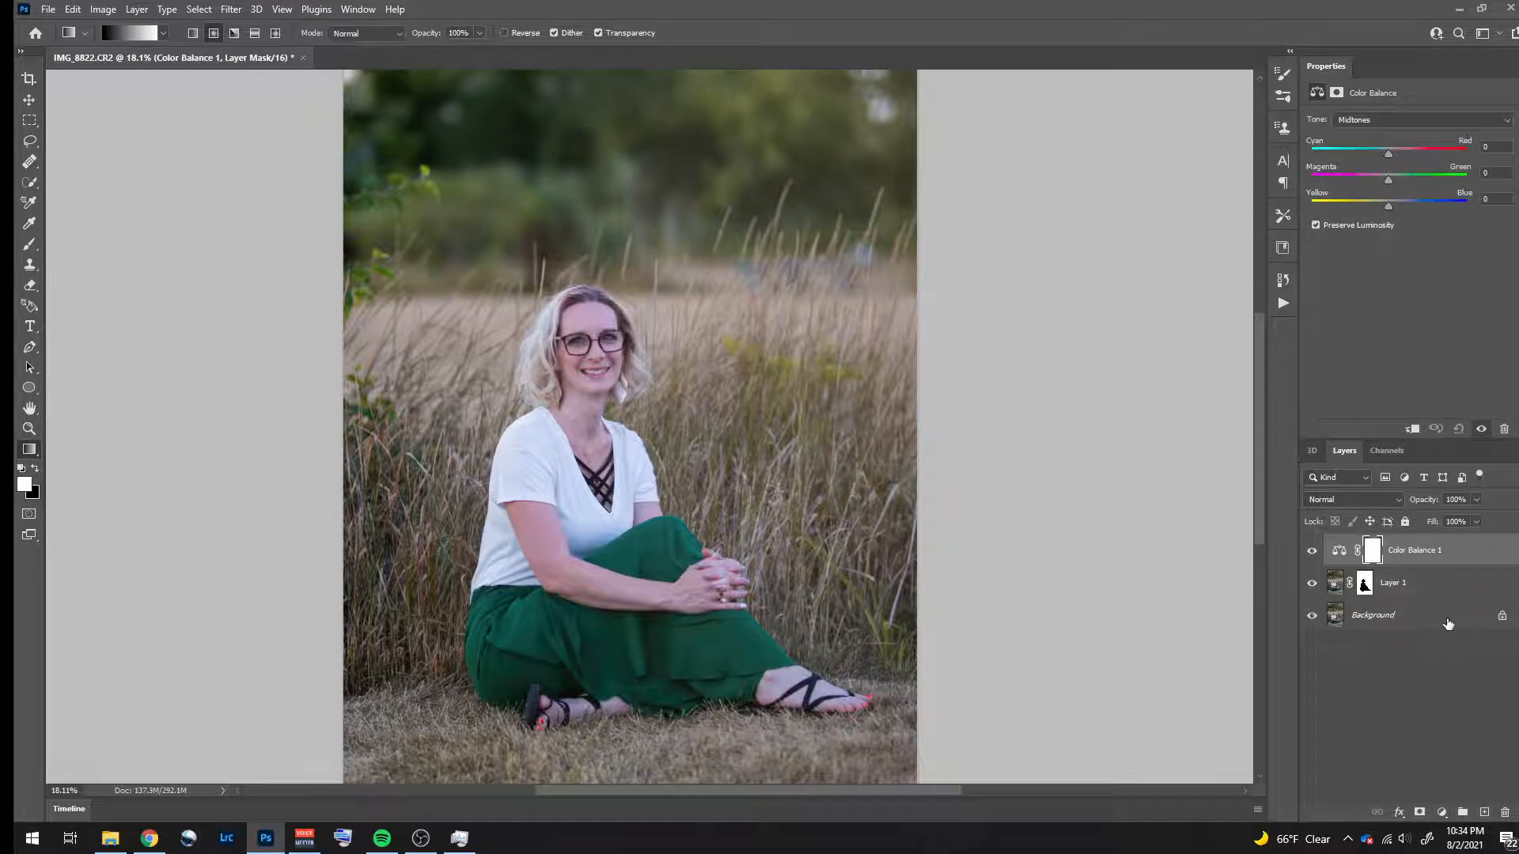
right_click(1451, 553)
left_click(1289, 457)
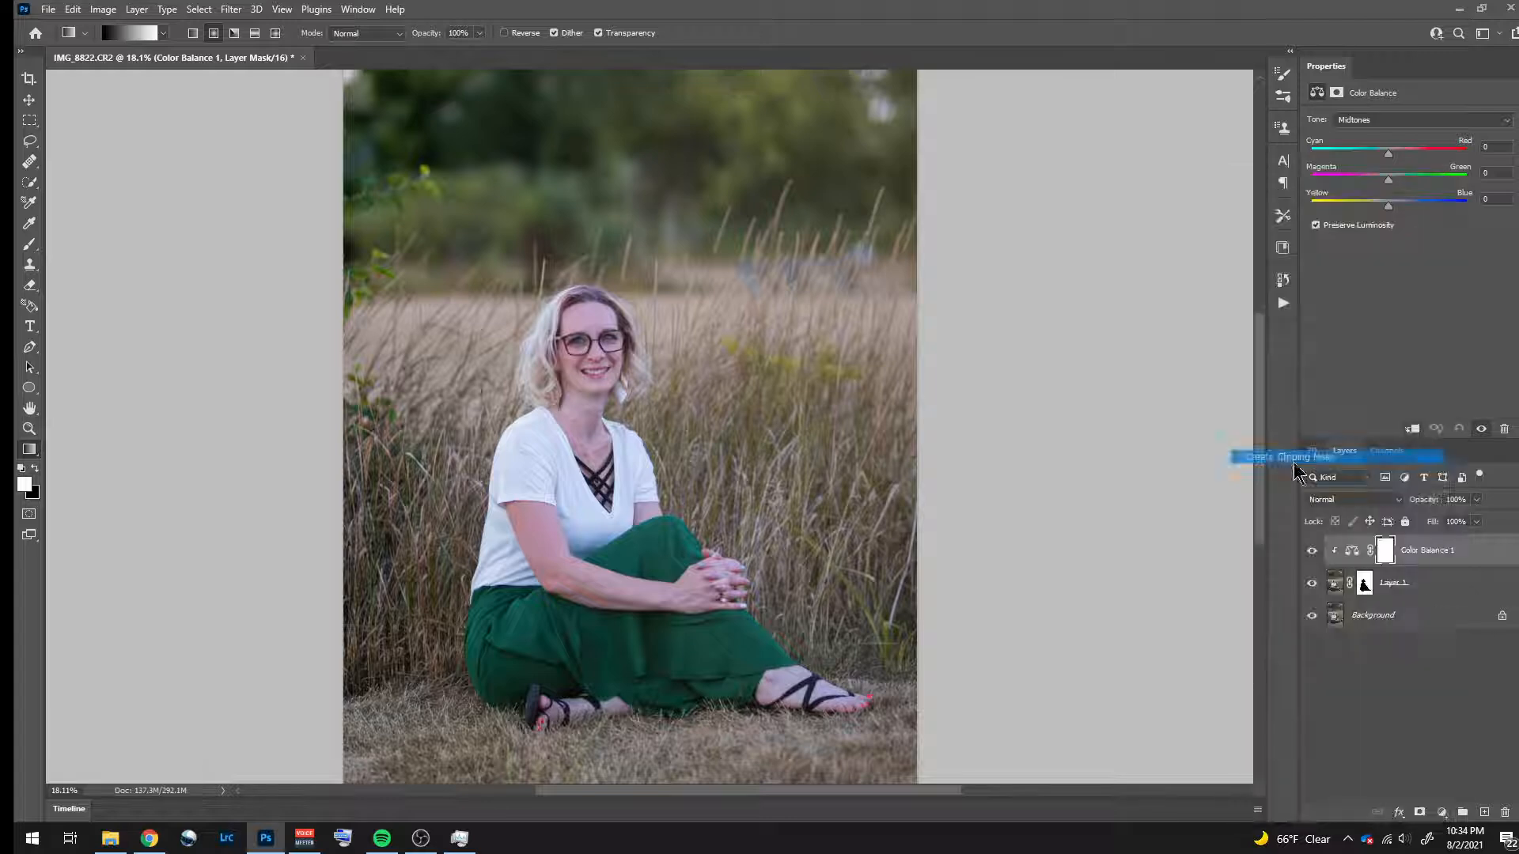
right_click(1461, 559)
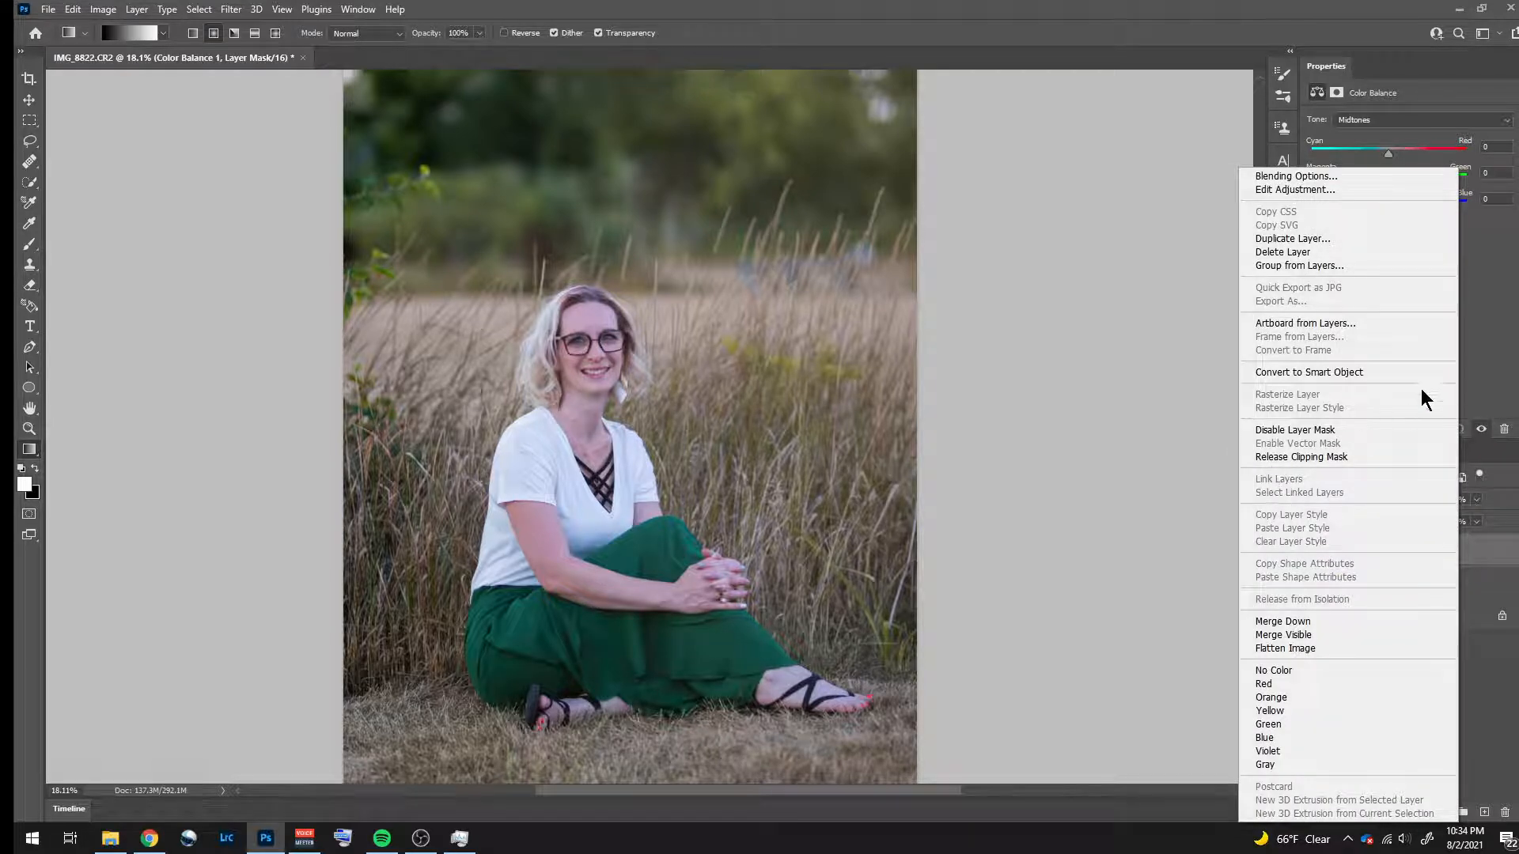
left_click(1485, 356)
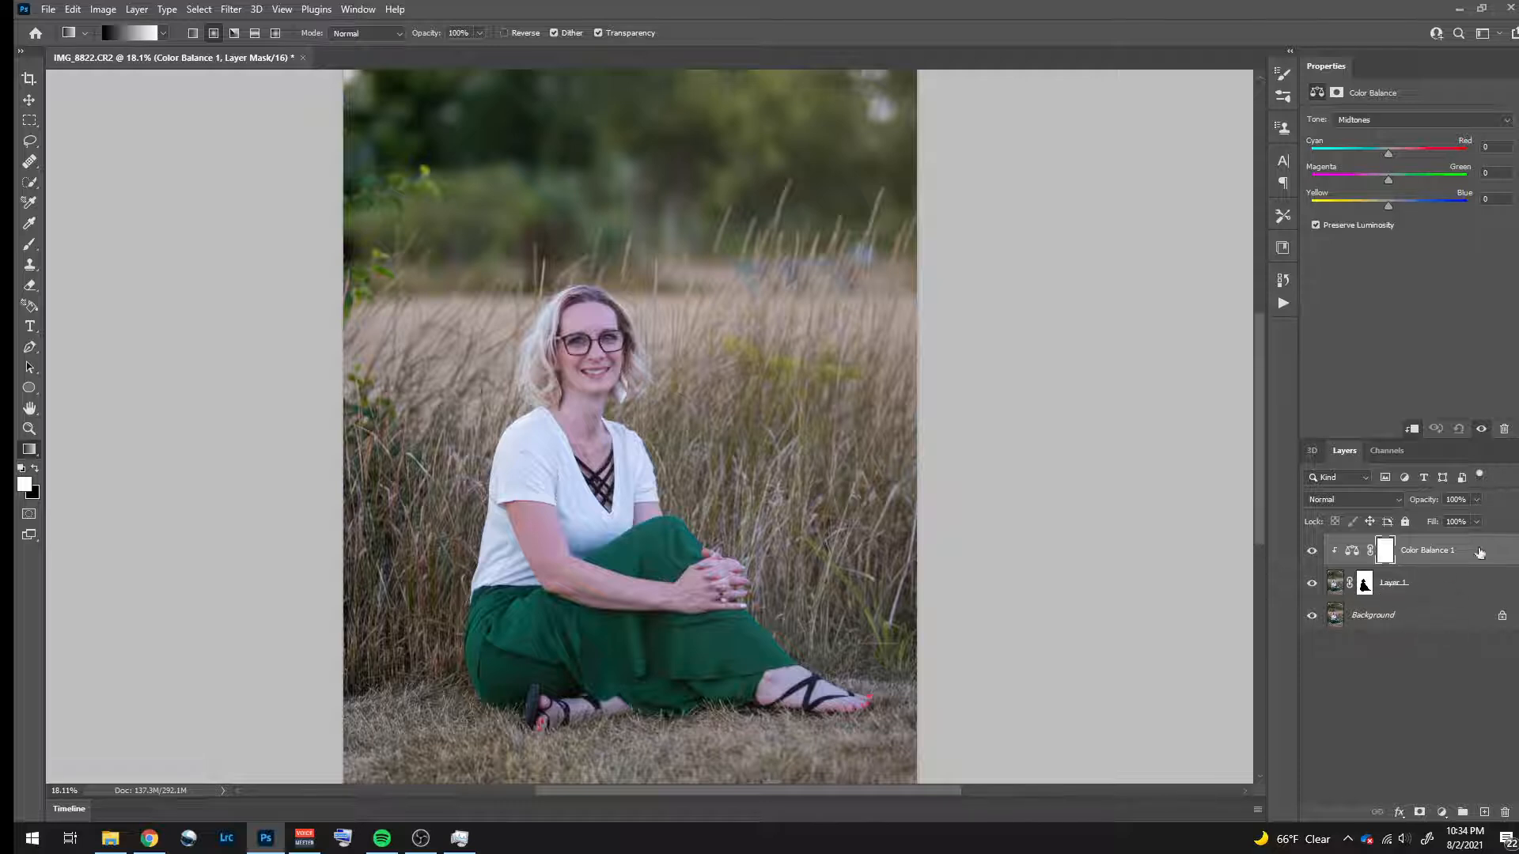
left_click(1445, 586)
left_click(1451, 562)
mouse_move(1389, 206)
left_mouse_down()
mouse_move(1347, 211)
mouse_move(1391, 213)
left_mouse_up()
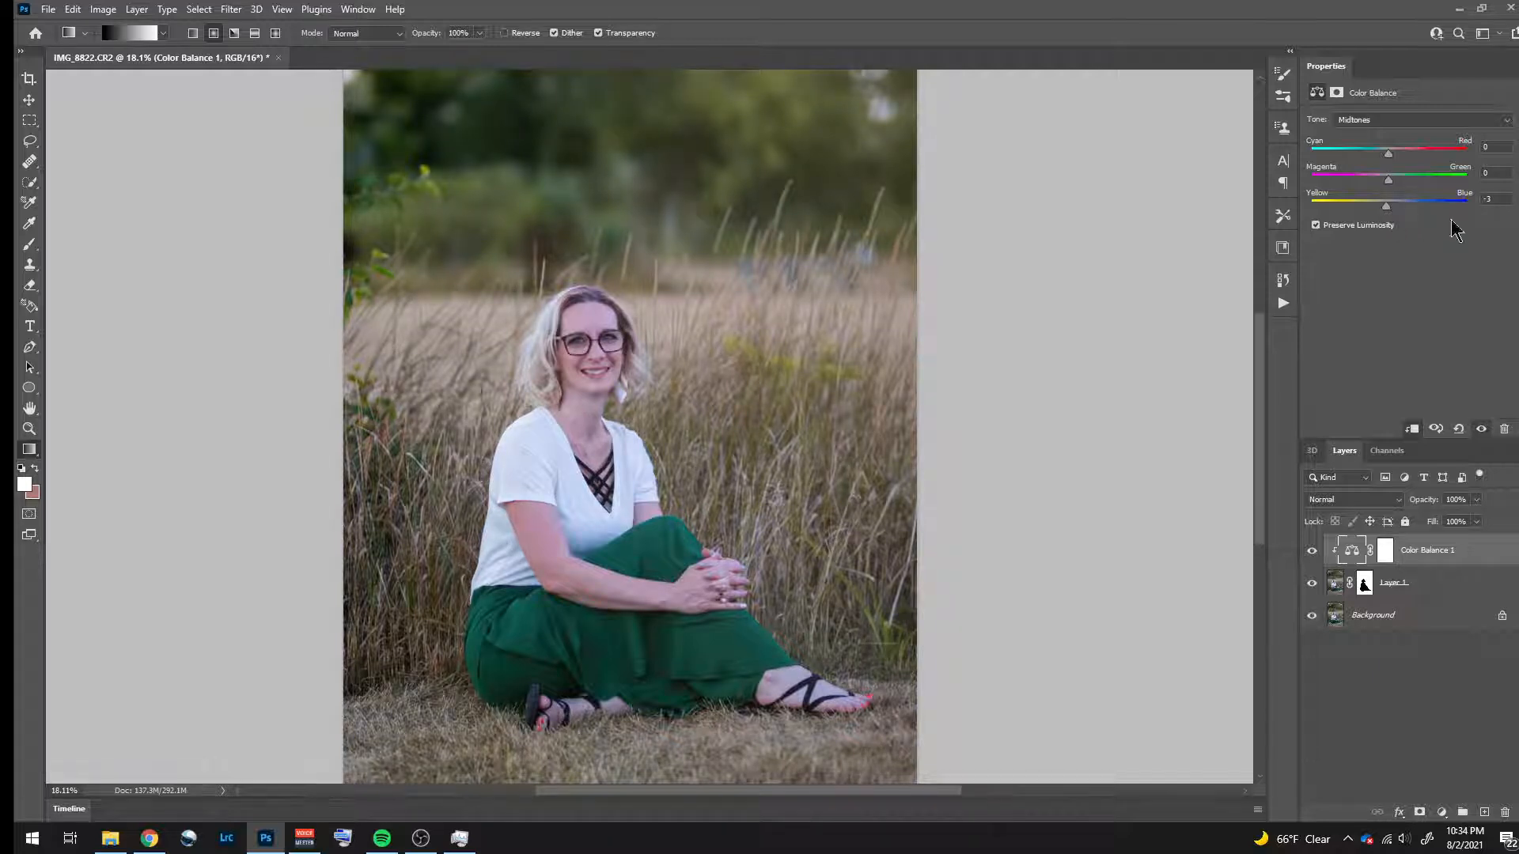
left_click(1486, 201)
type("00")
- Set the Color Balance highlights to Cyan-Red +3, Magenta-Green -5 and Yellow-Blue -26, and compare the photo with and without the adjustment
left_click(1487, 120)
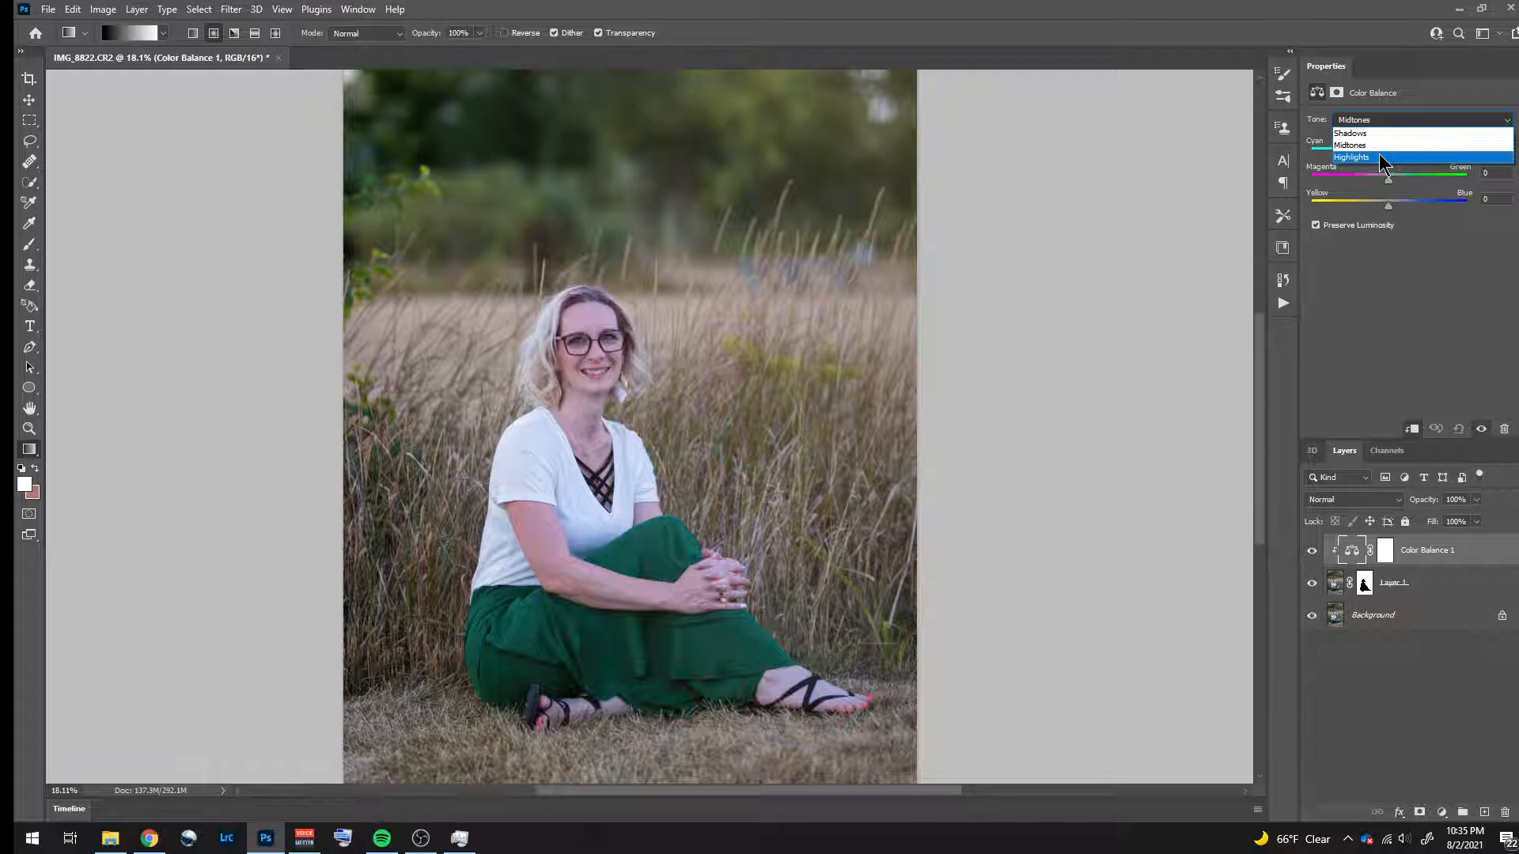
left_click(1381, 158)
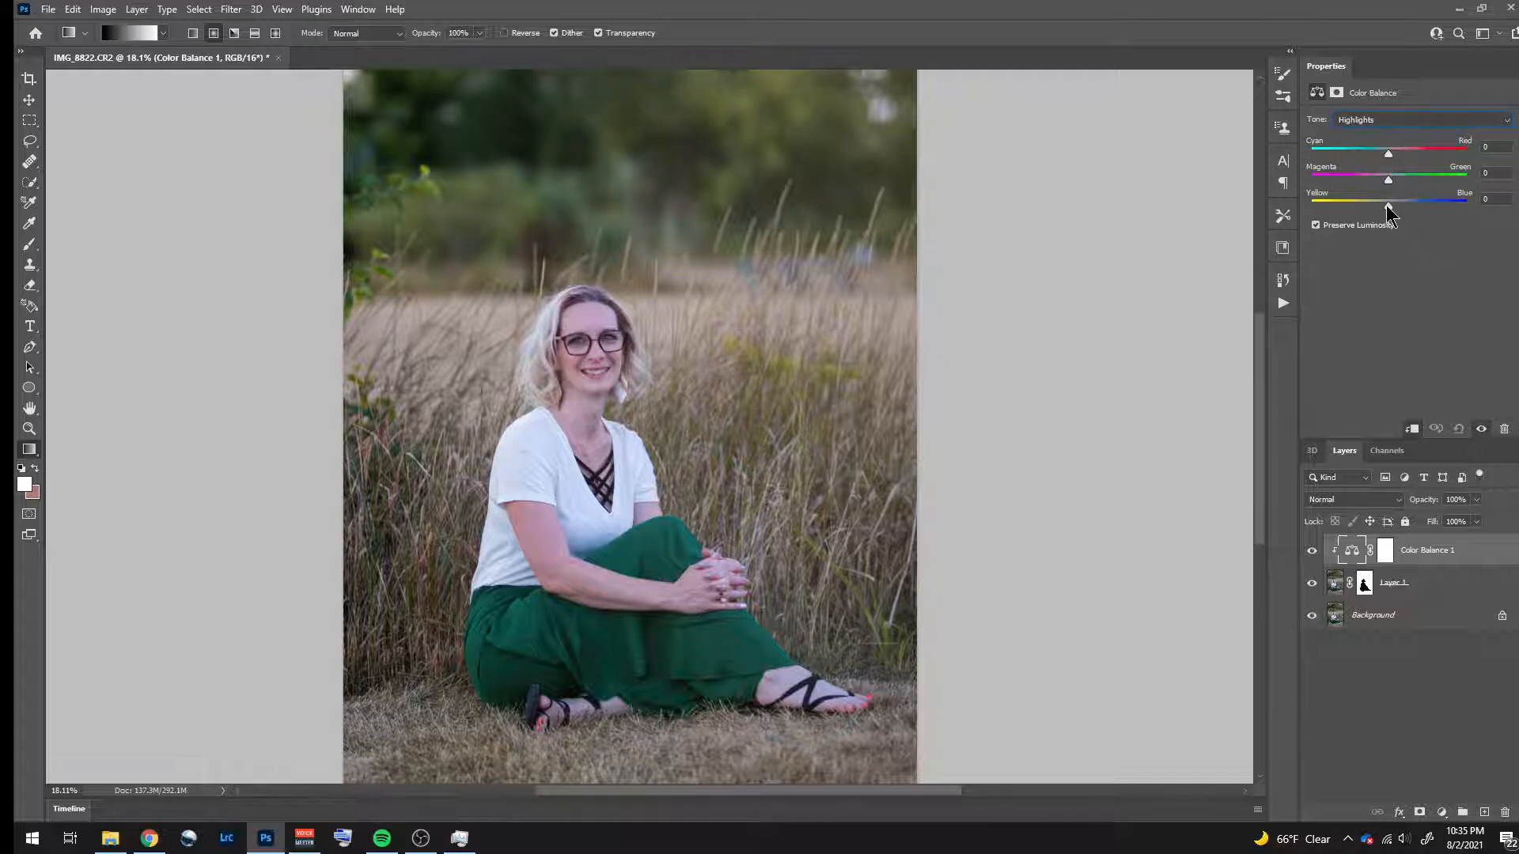
left_click_drag(1388, 205, 1386, 205)
left_click_drag(1379, 209, 1378, 212)
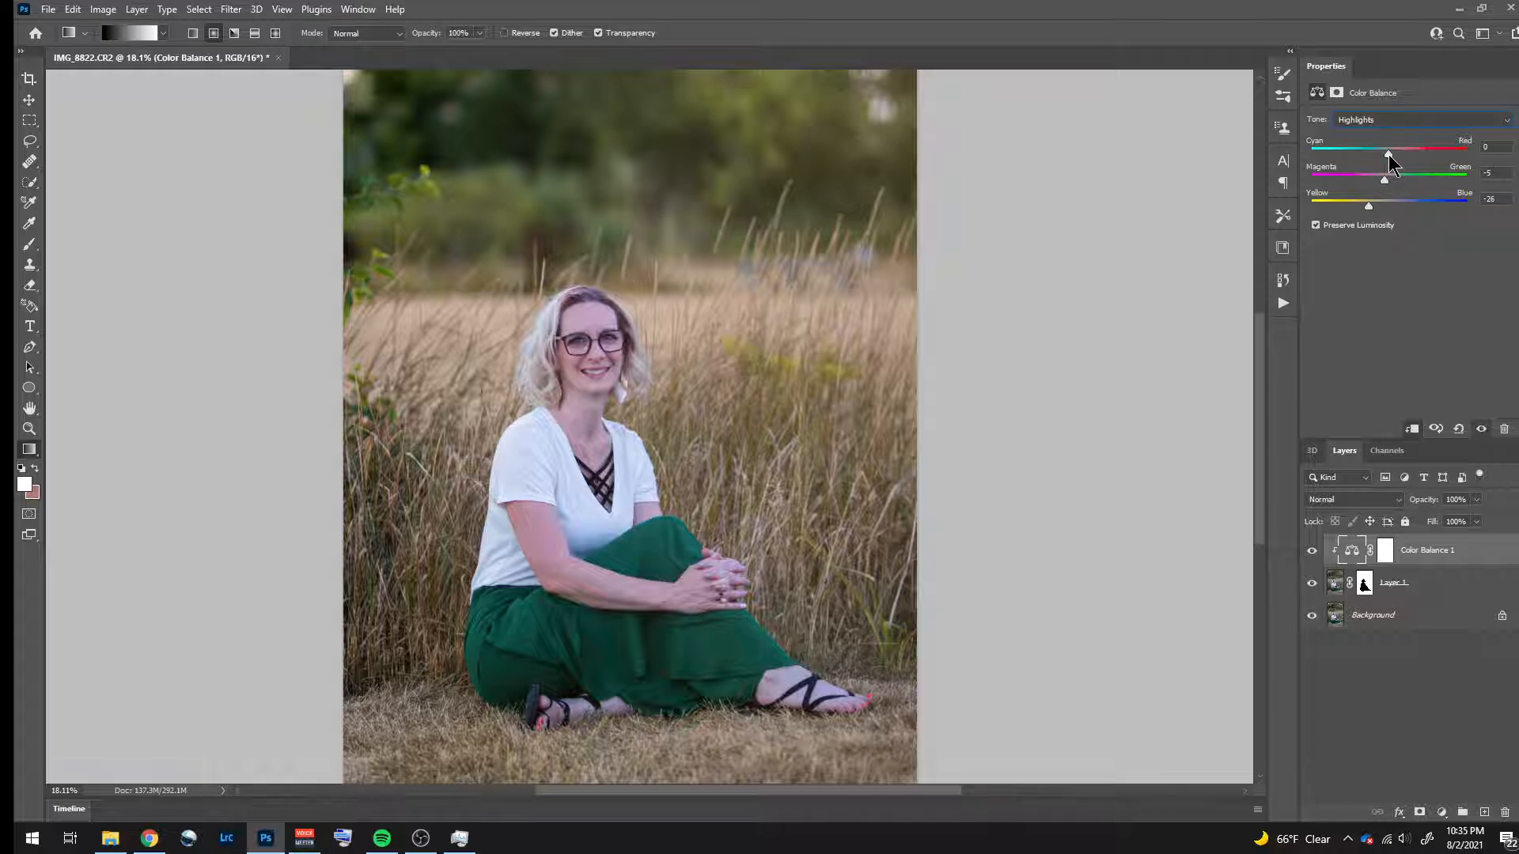
left_click_drag(1389, 154, 1391, 154)
left_click(1311, 554)
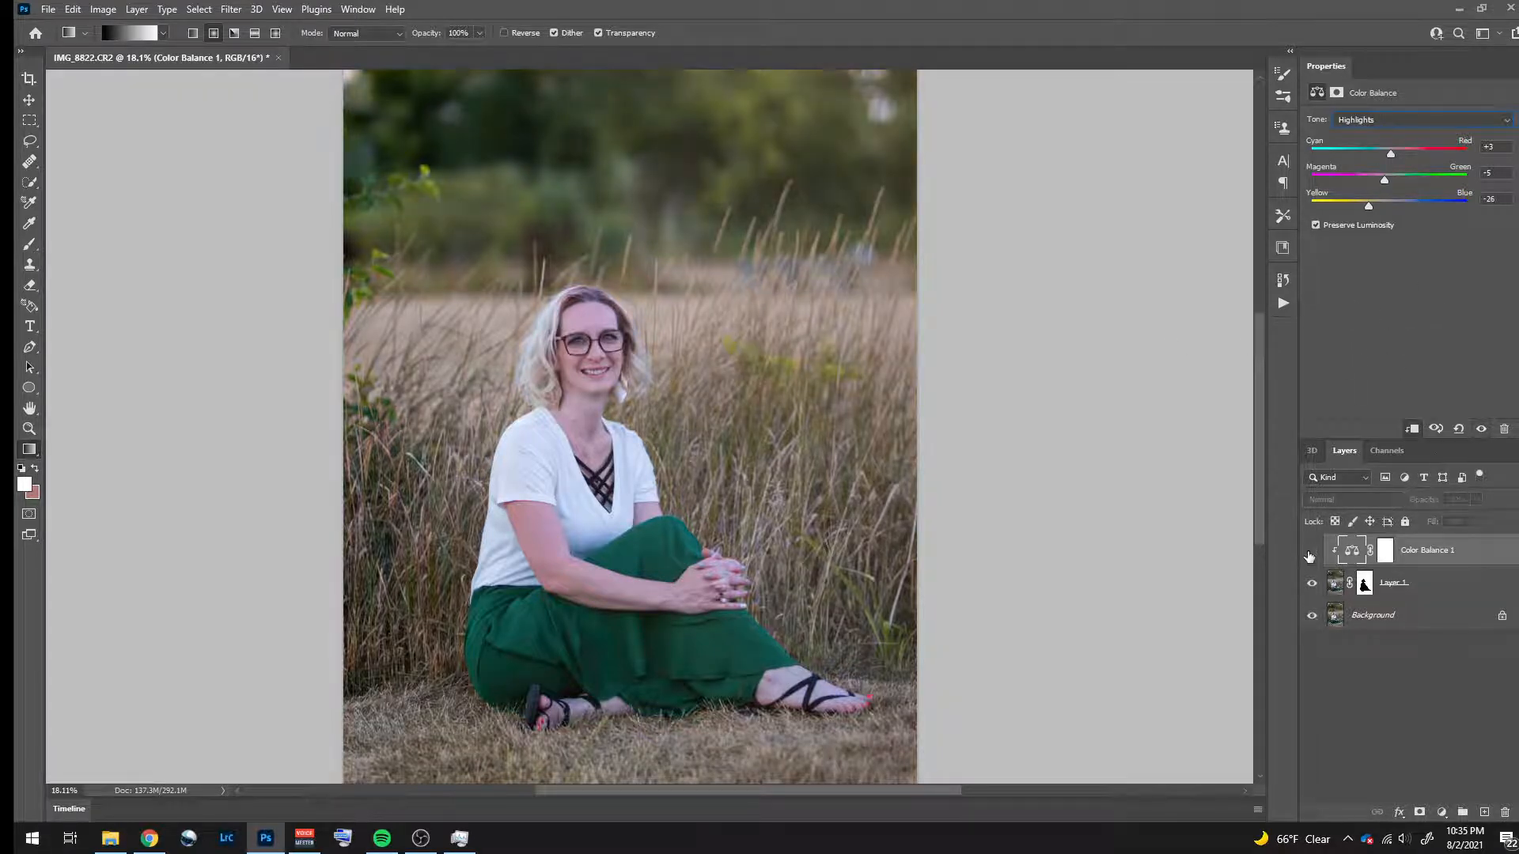
left_click(1311, 553)
left_click(1310, 554)
left_click(1310, 554)
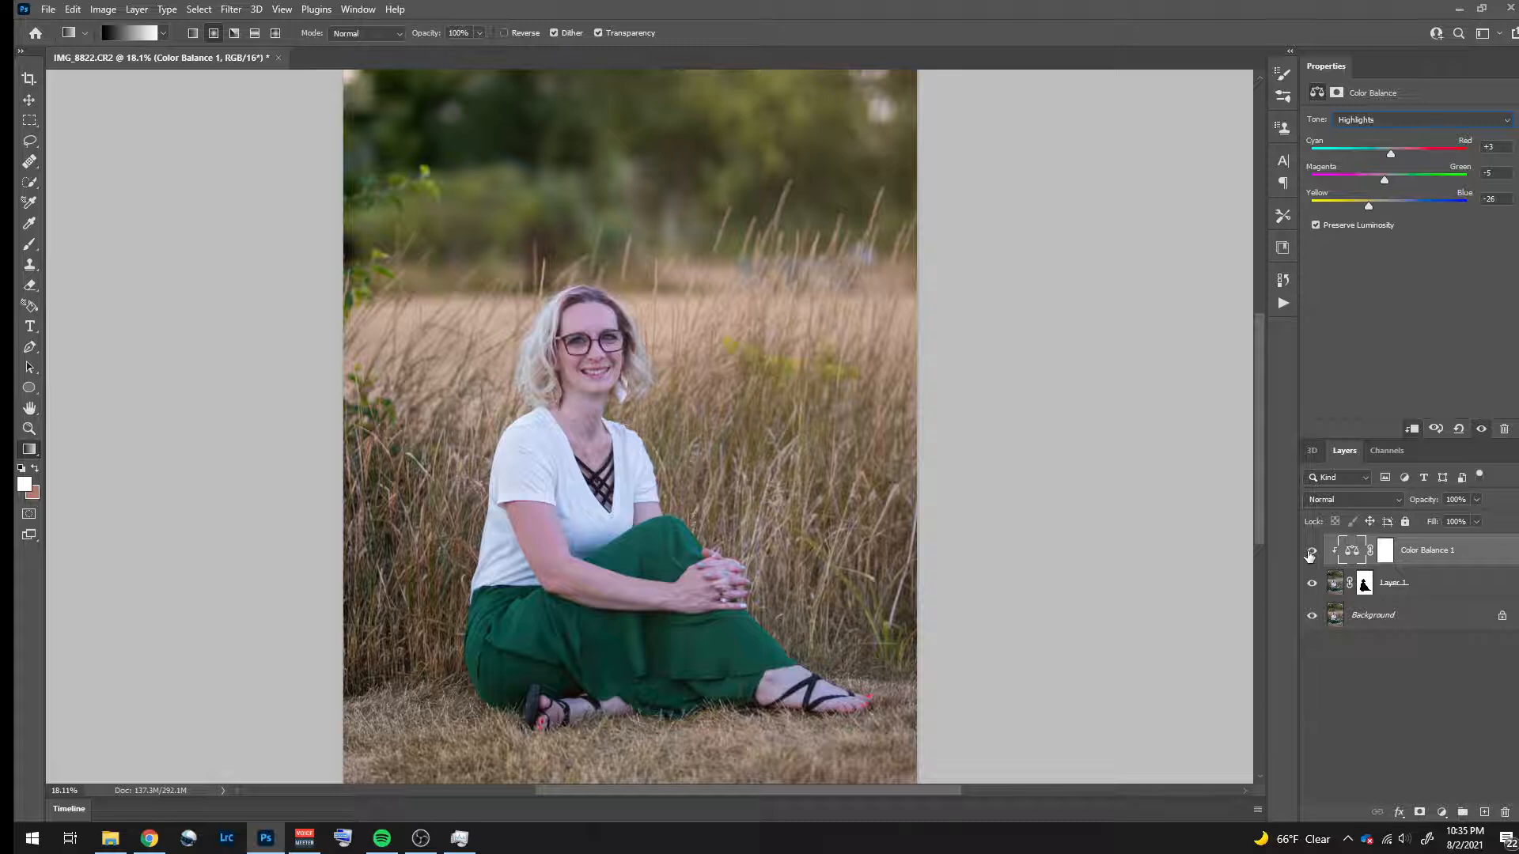
left_click(1310, 554)
left_click(1311, 554)
- Add a Brightness/Contrast adjustment clipped to the masked copy, with brightness 22 and contrast 20
left_click(1441, 812)
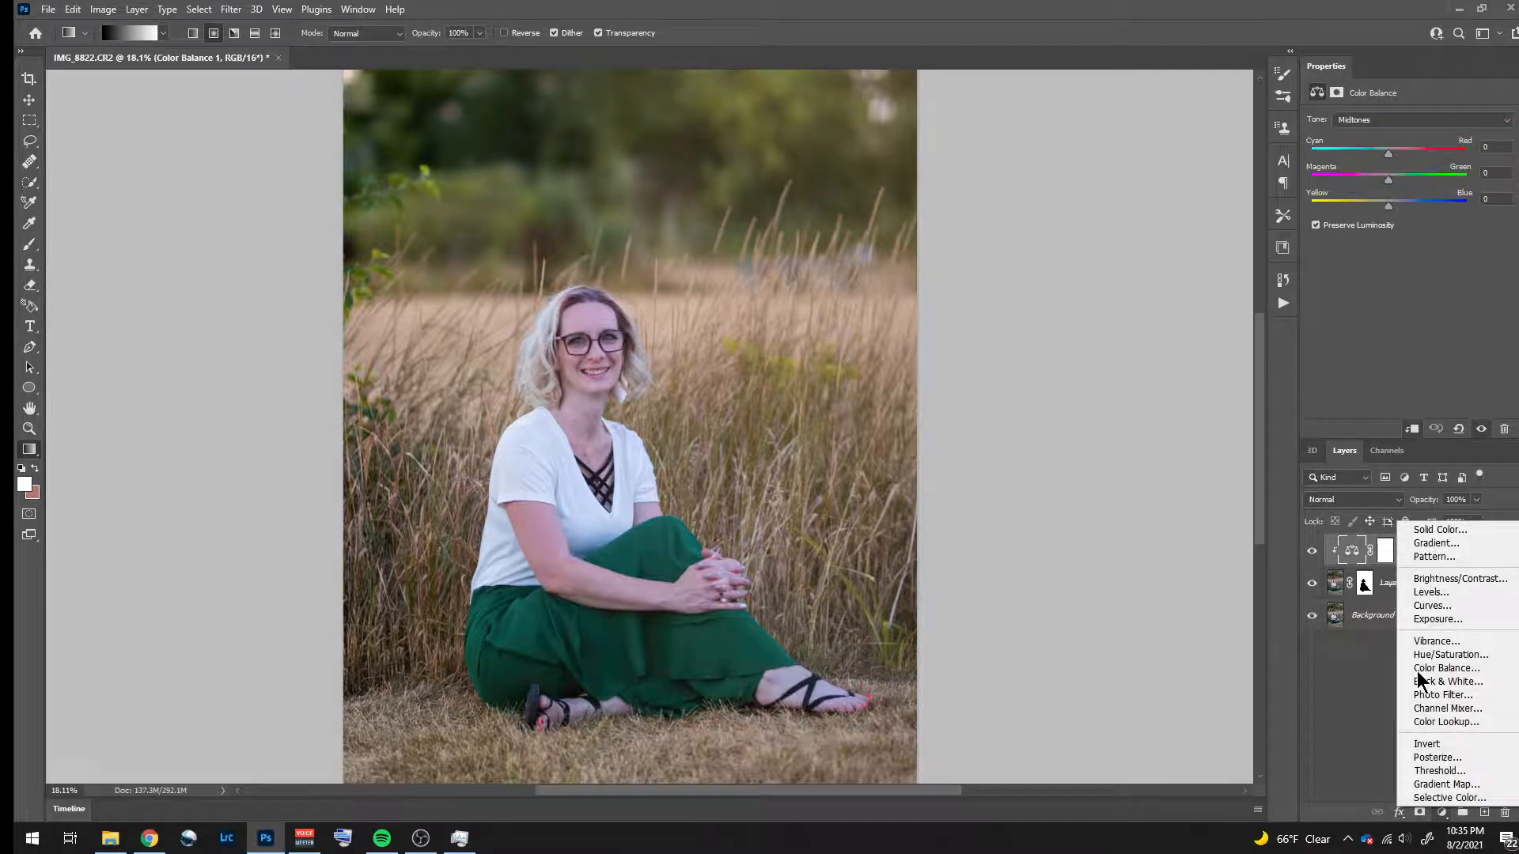
left_click(1474, 579)
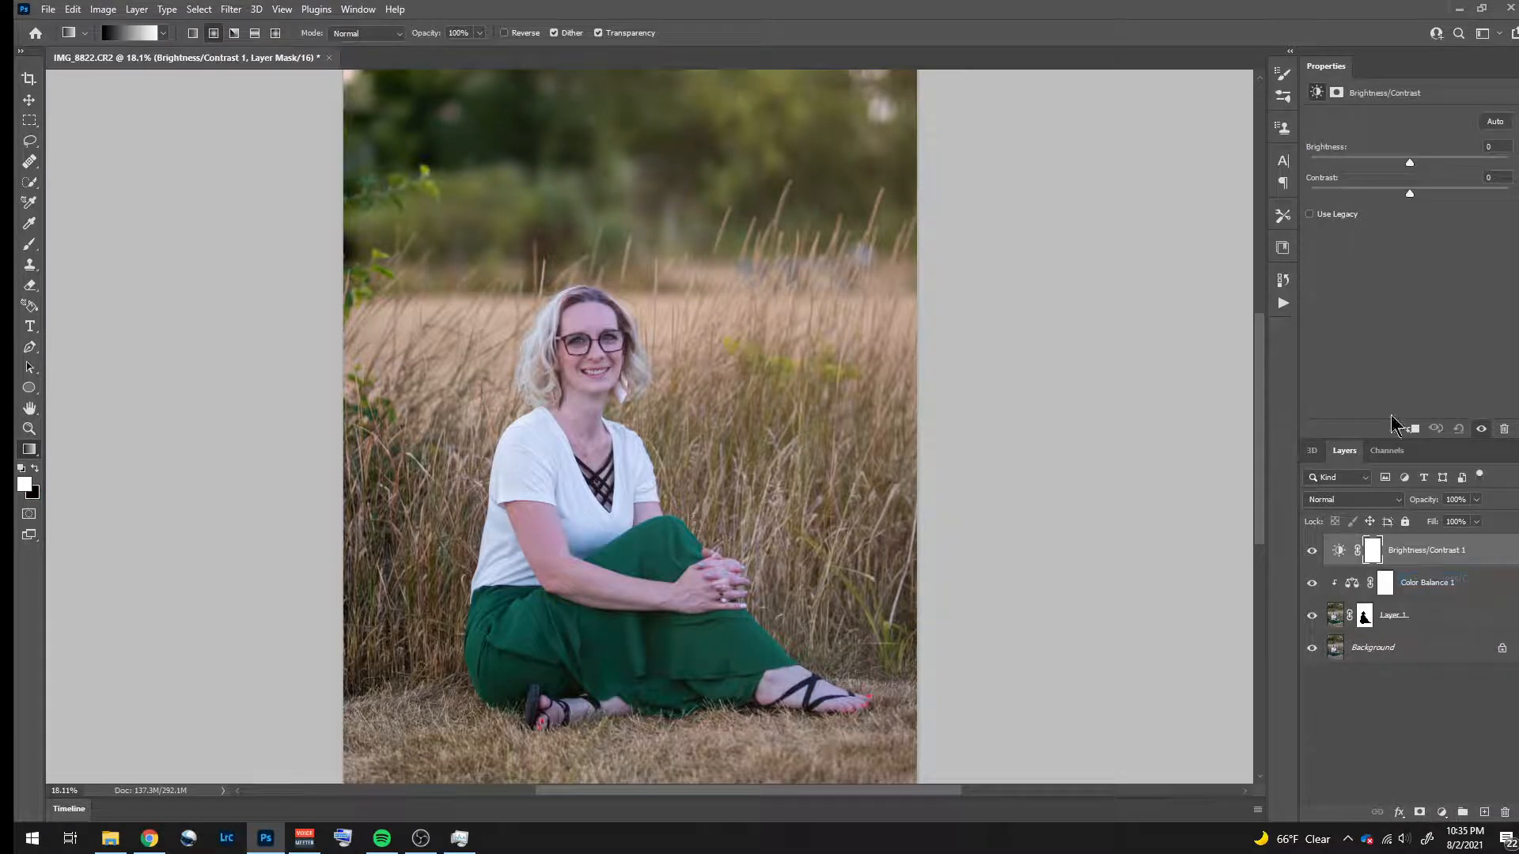
right_click(1460, 551)
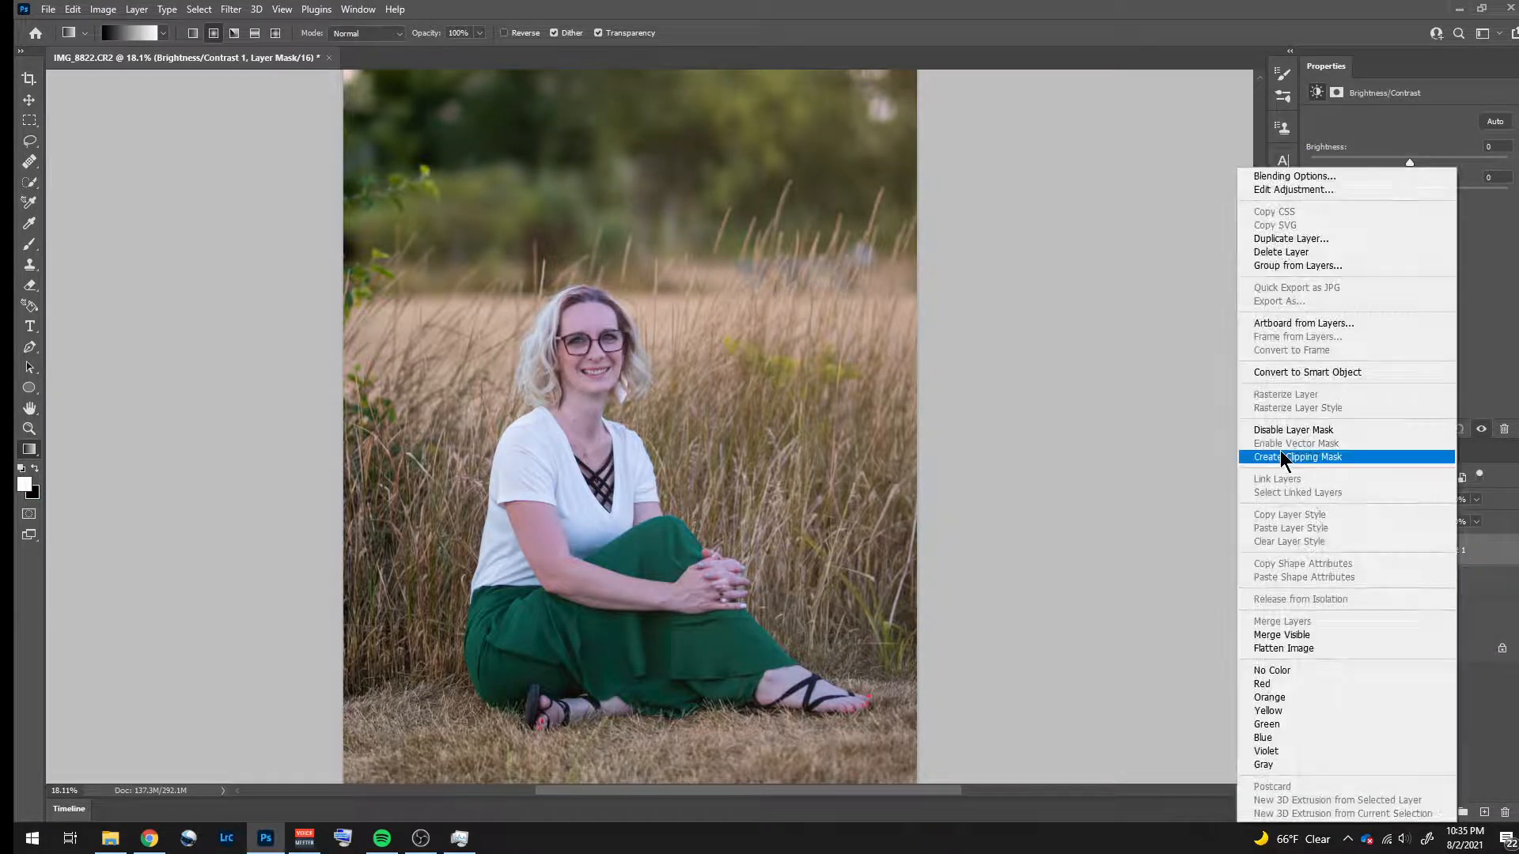
left_click(1289, 458)
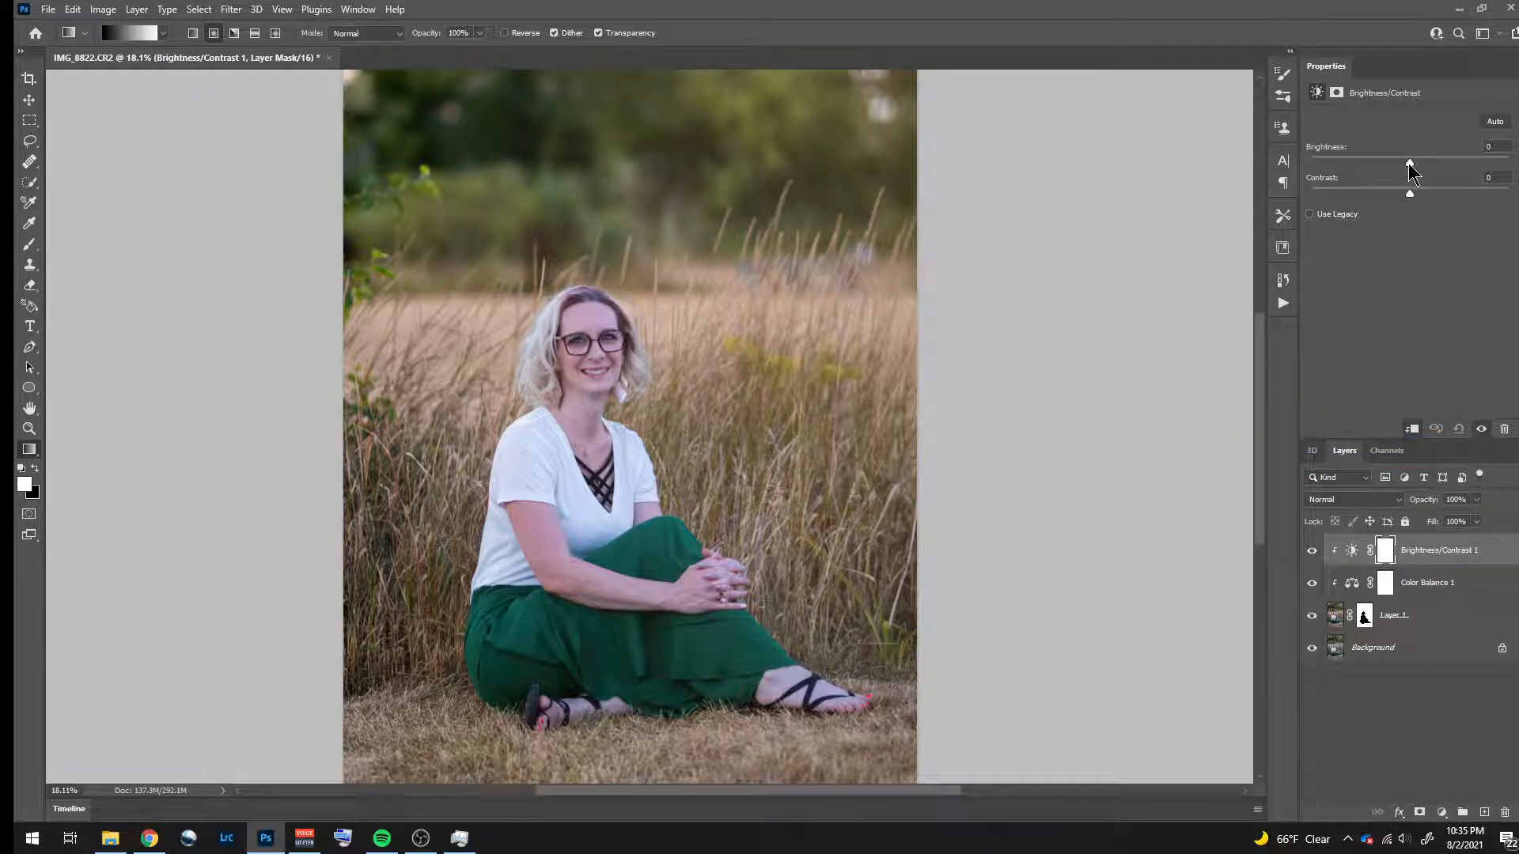
left_click_drag(1410, 163, 1434, 164)
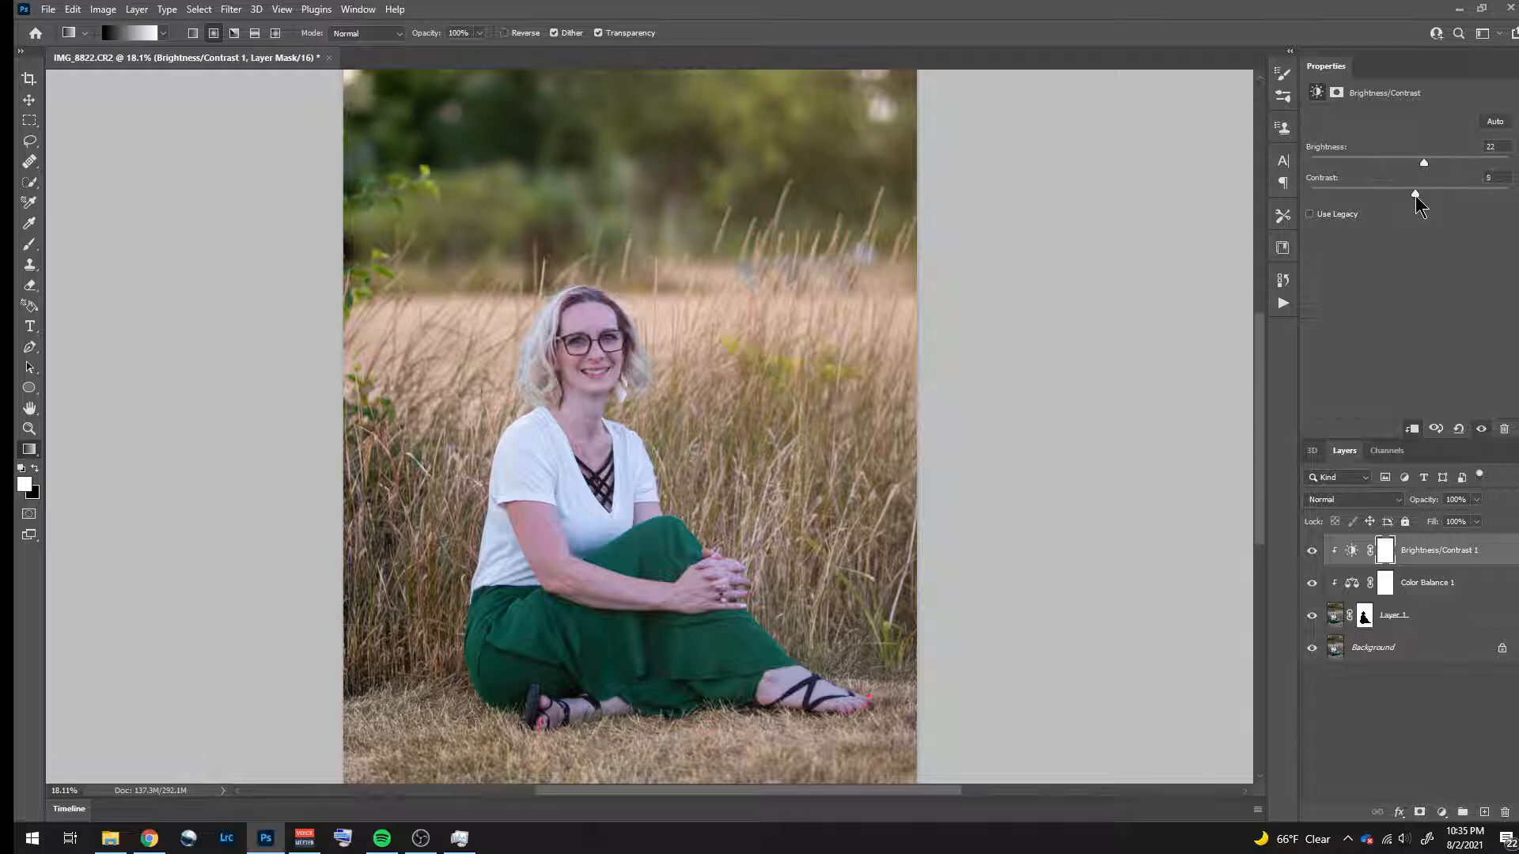
left_click_drag(1417, 196, 1420, 196)
- Group the masked copy with its two clipped adjustment layers and name the group "background"
left_click(1494, 556)
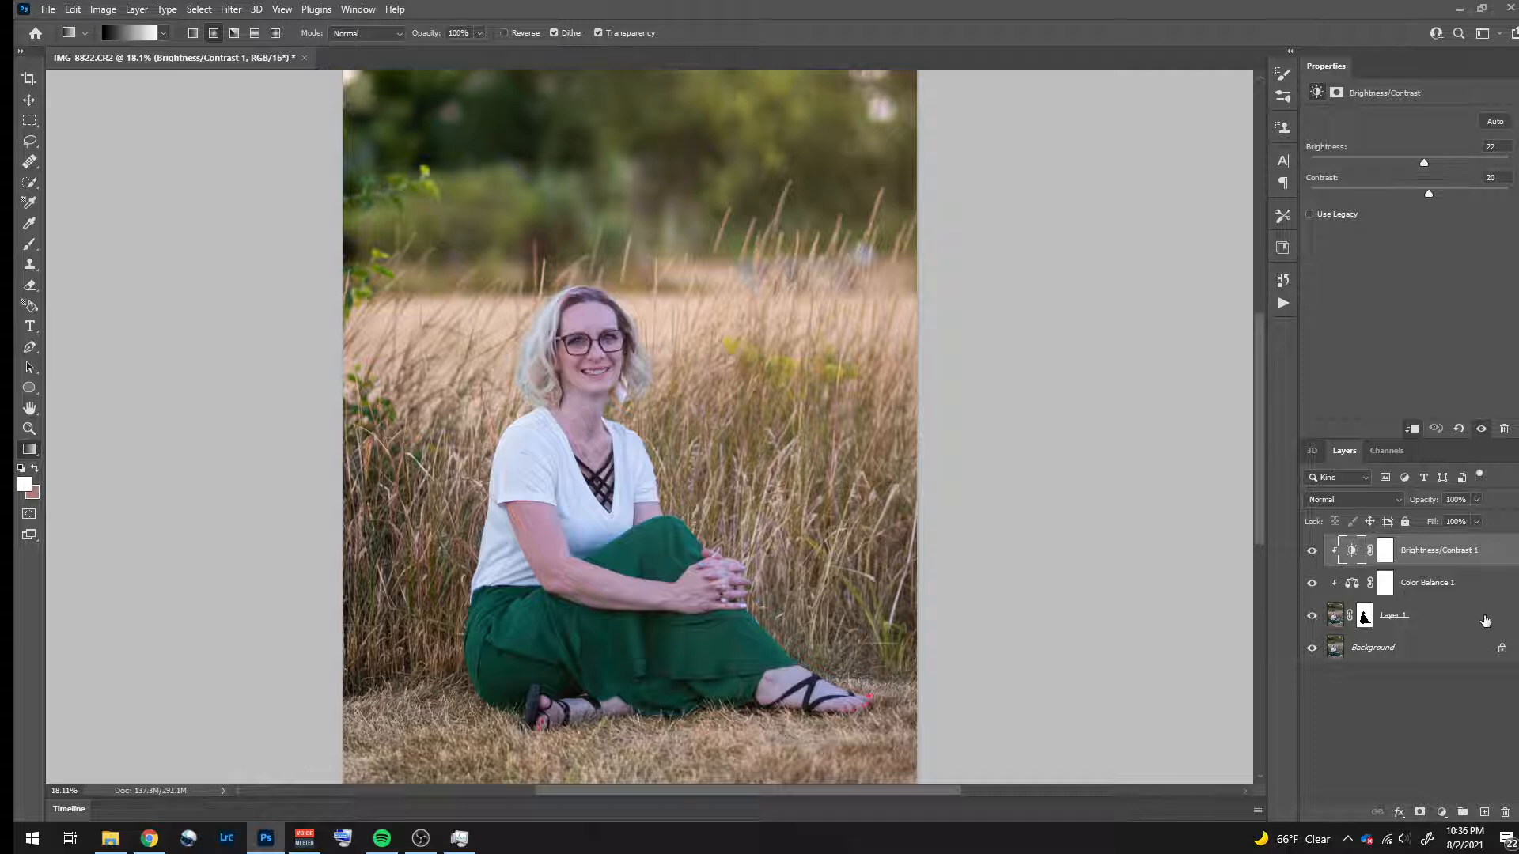
left_click(1481, 622, "shift")
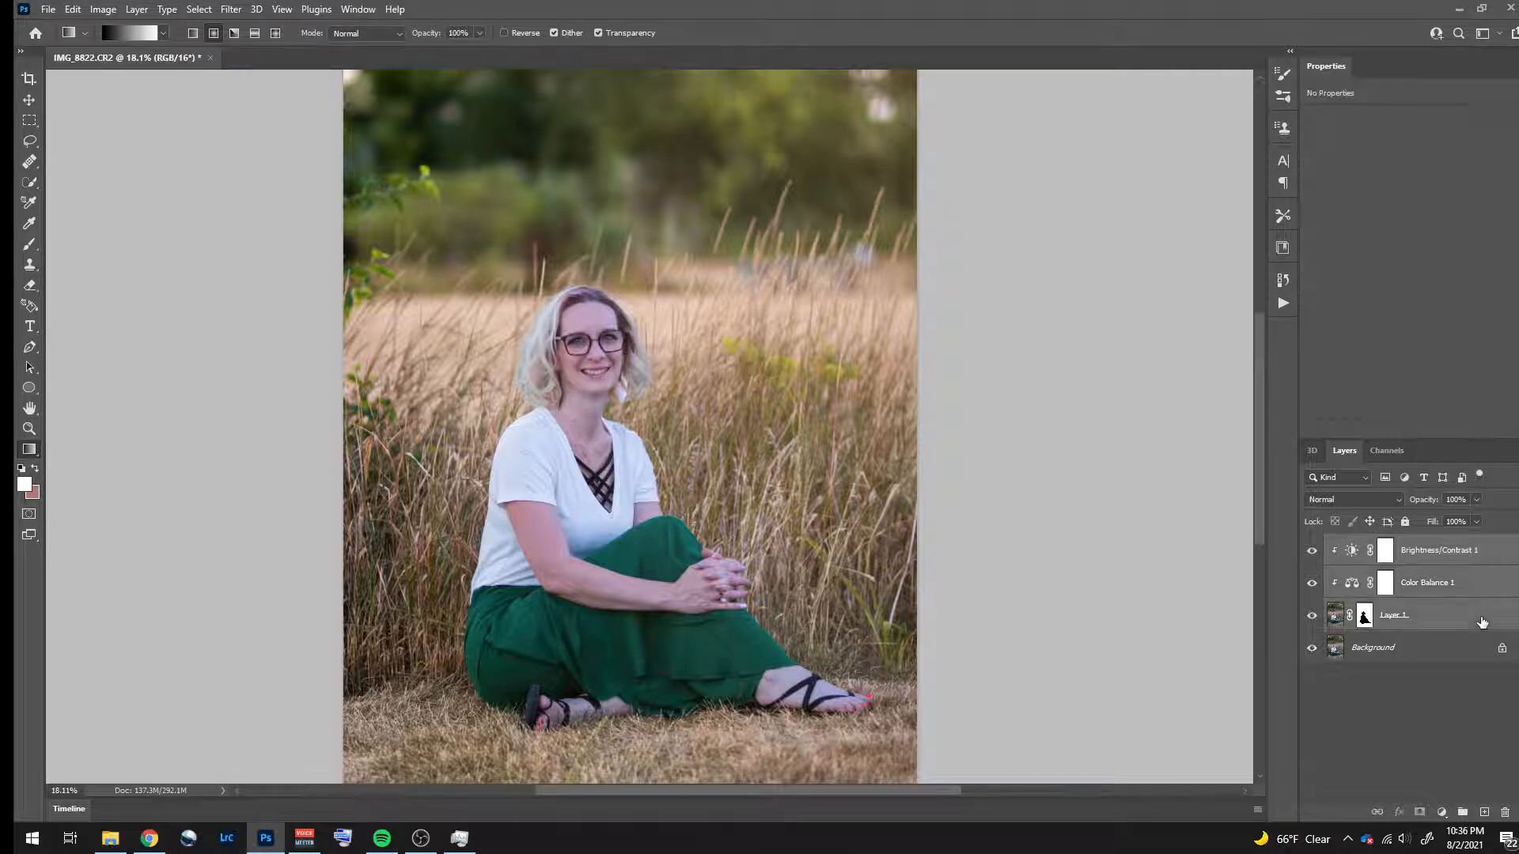
key("ctrl+g")
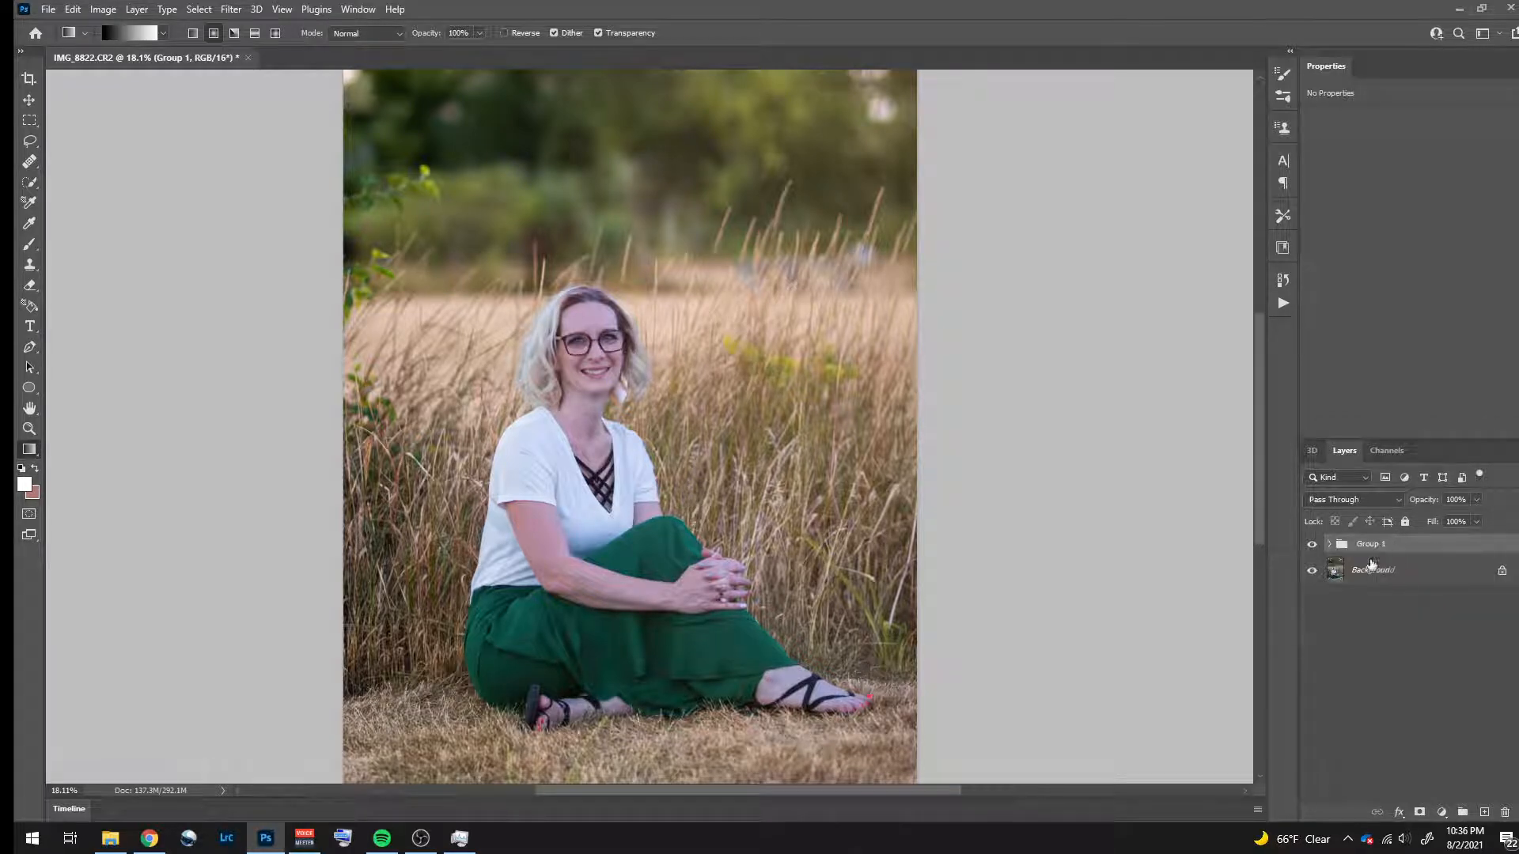
double_click(1371, 545)
type("background")
key("Return")
- Add a Hue/Saturation adjustment above Brightness/Contrast inside the background group and clip it to the masked copy
left_click(1329, 545)
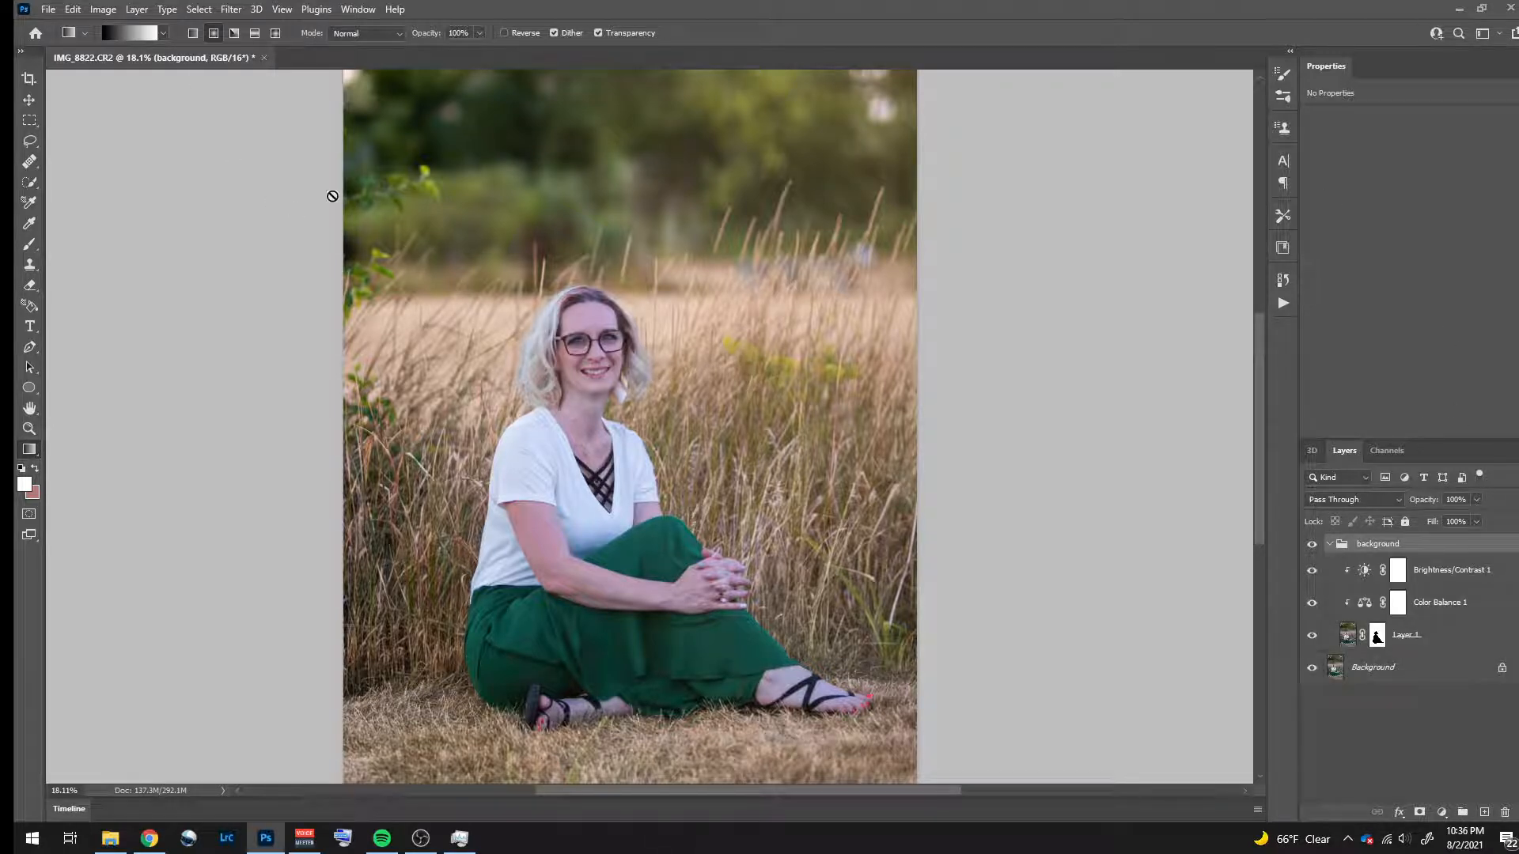
left_click(1468, 581)
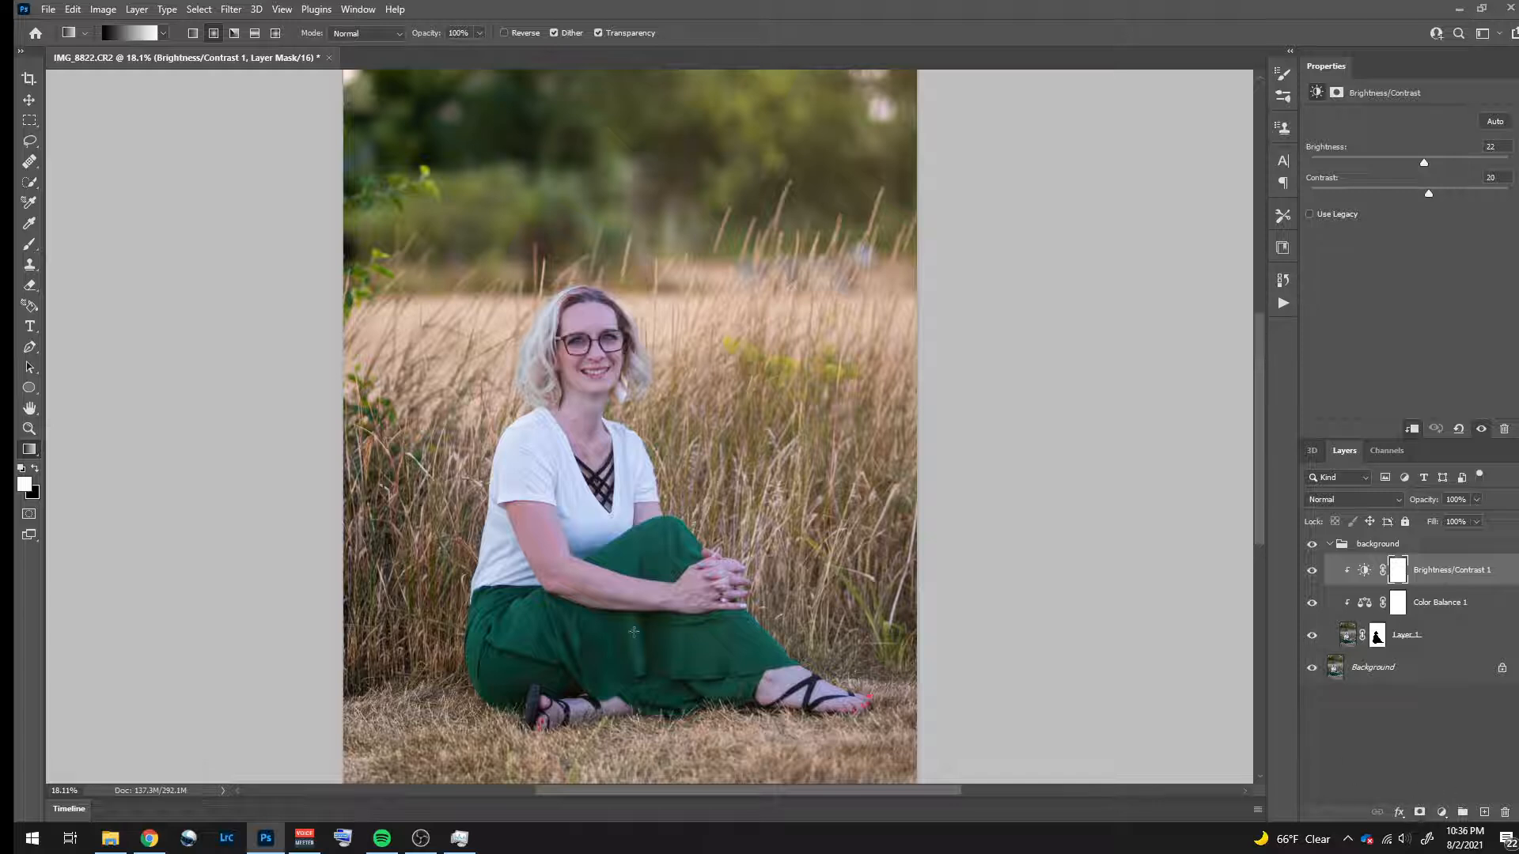
left_click(1440, 813)
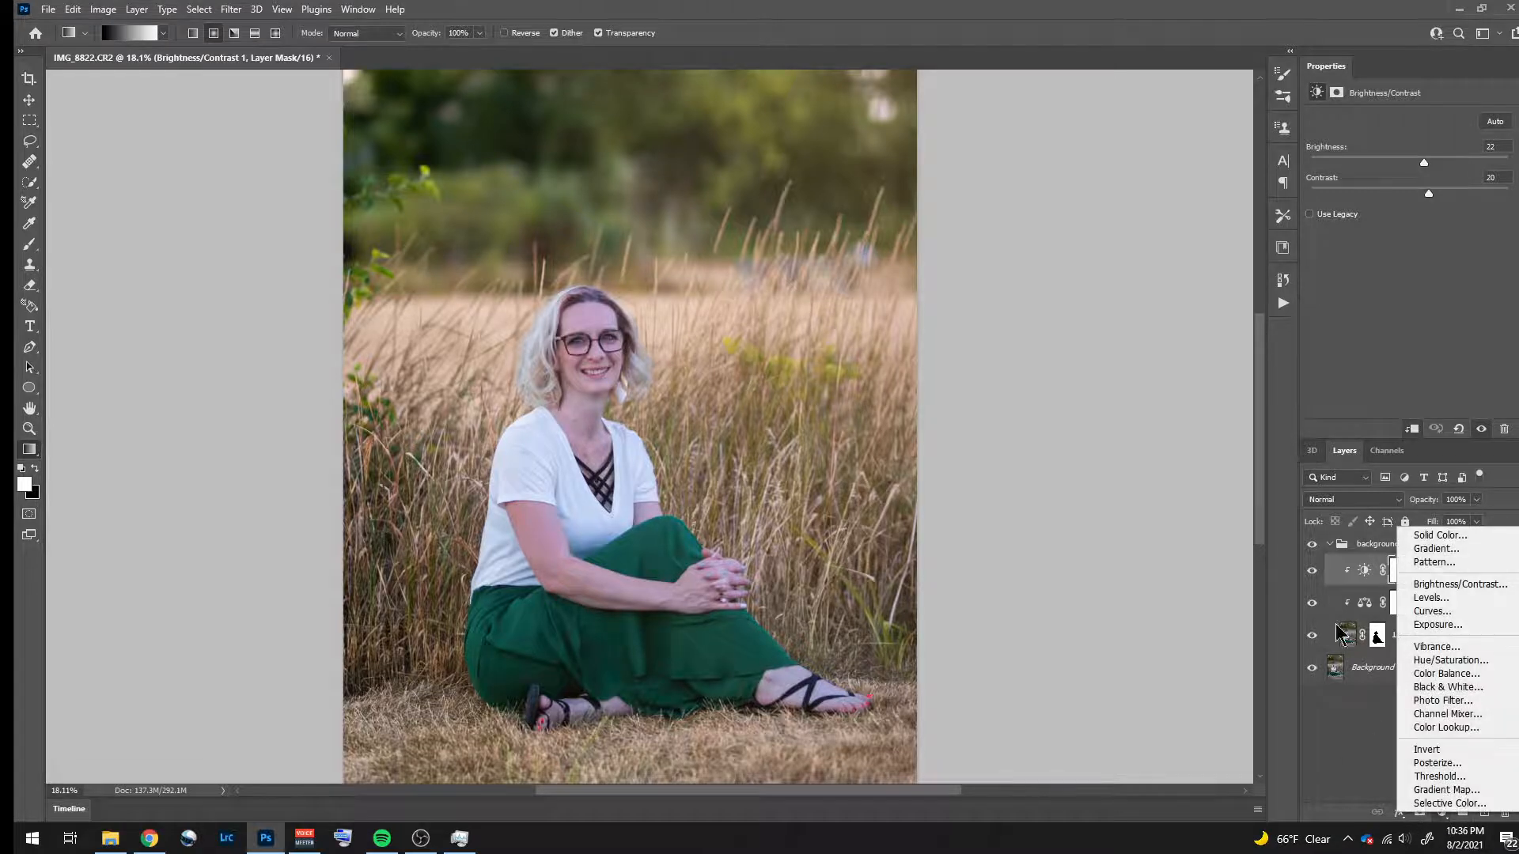
left_click(1471, 661)
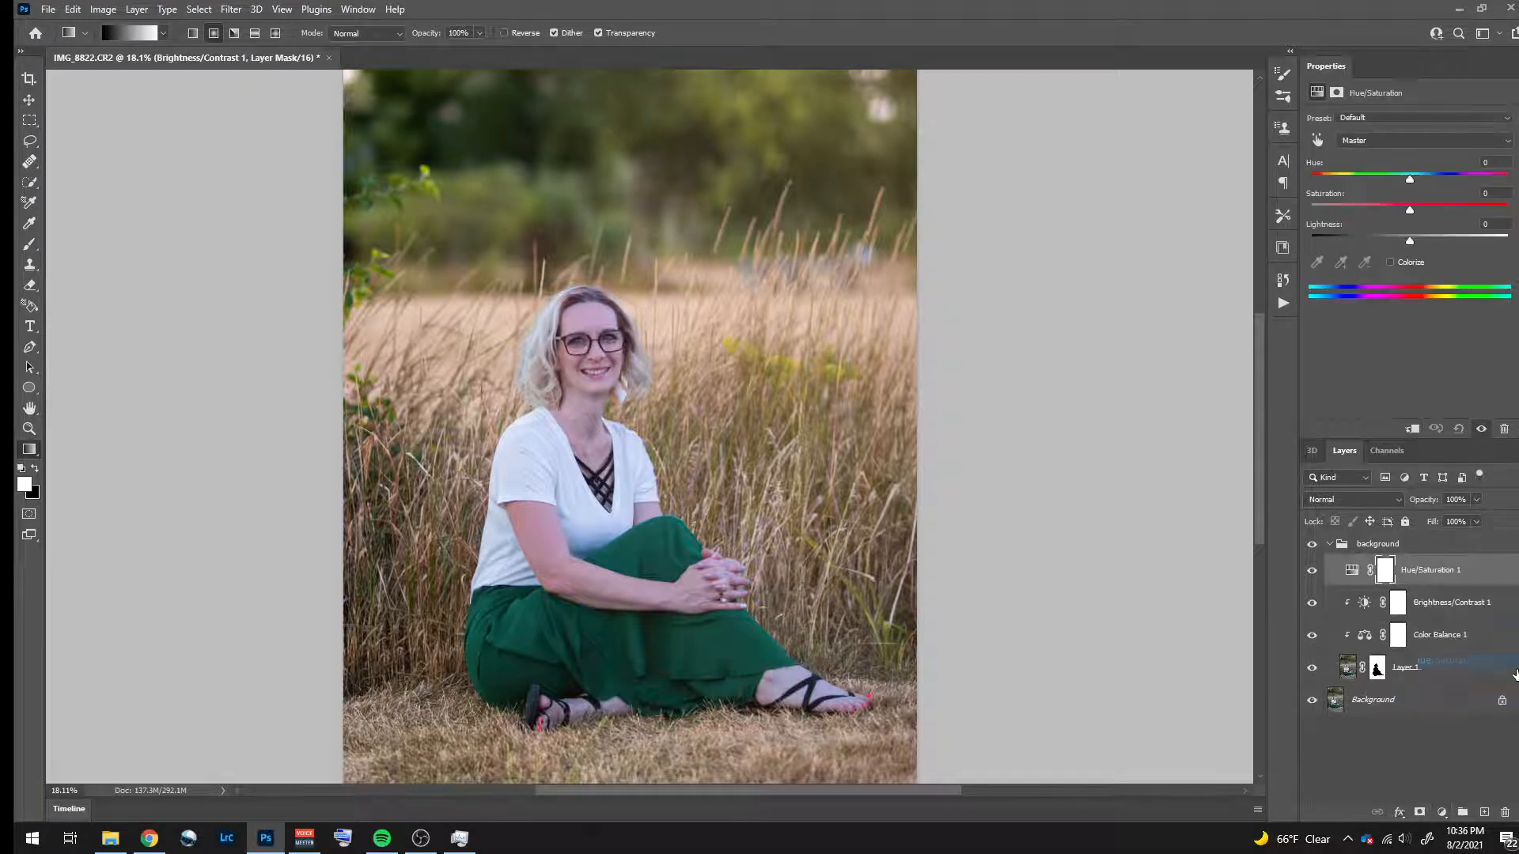
right_click(1461, 580)
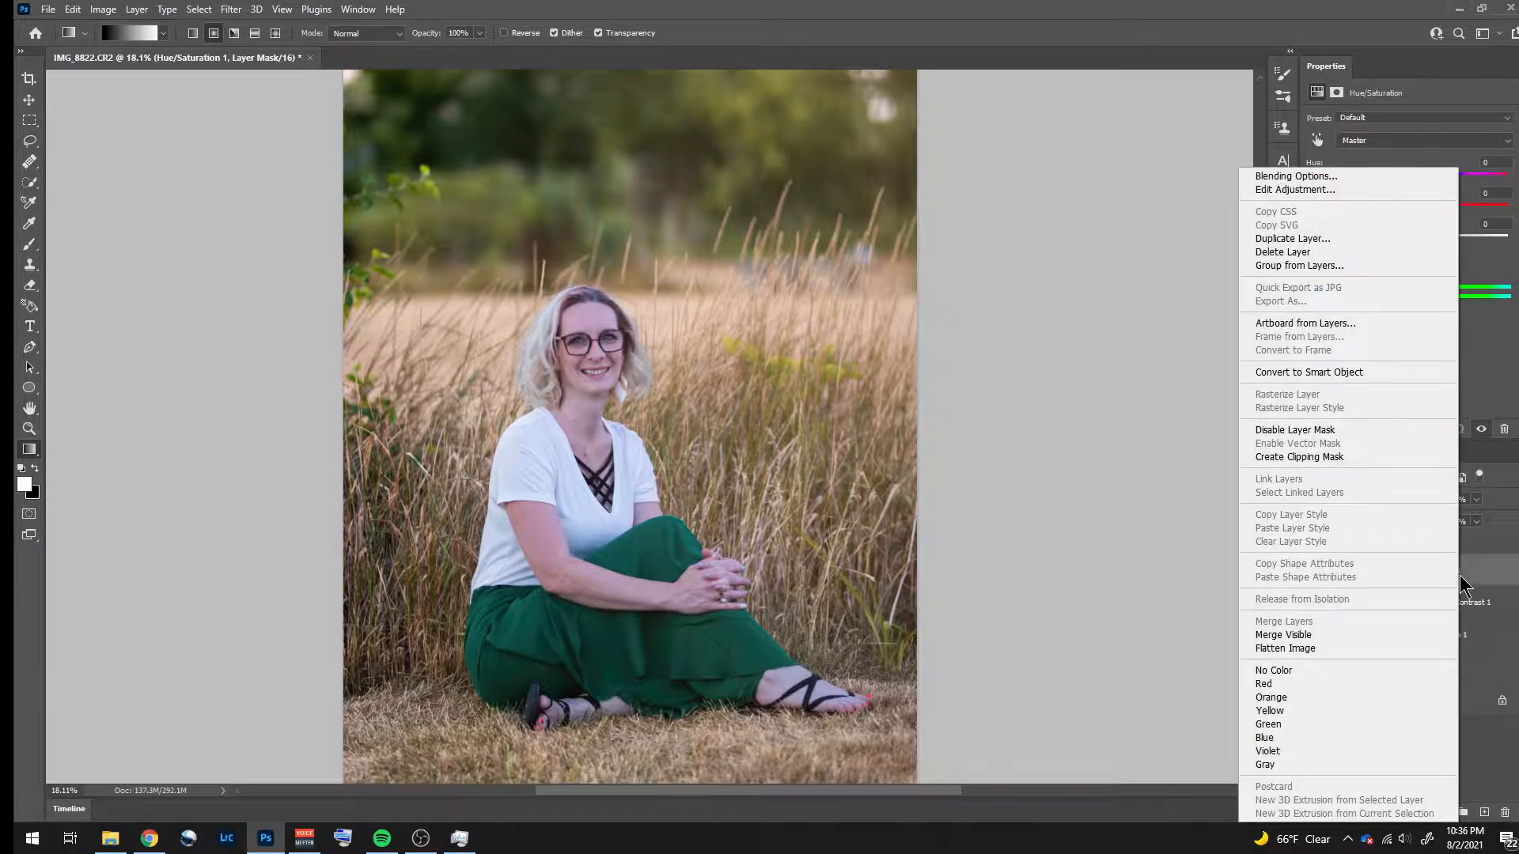
left_click(1266, 457)
- Target the Greens in the Hue/Saturation adjustment and extend their color range toward yellow to 69°/83° and 137°/166°, testing with reduced saturation
left_click(1356, 140)
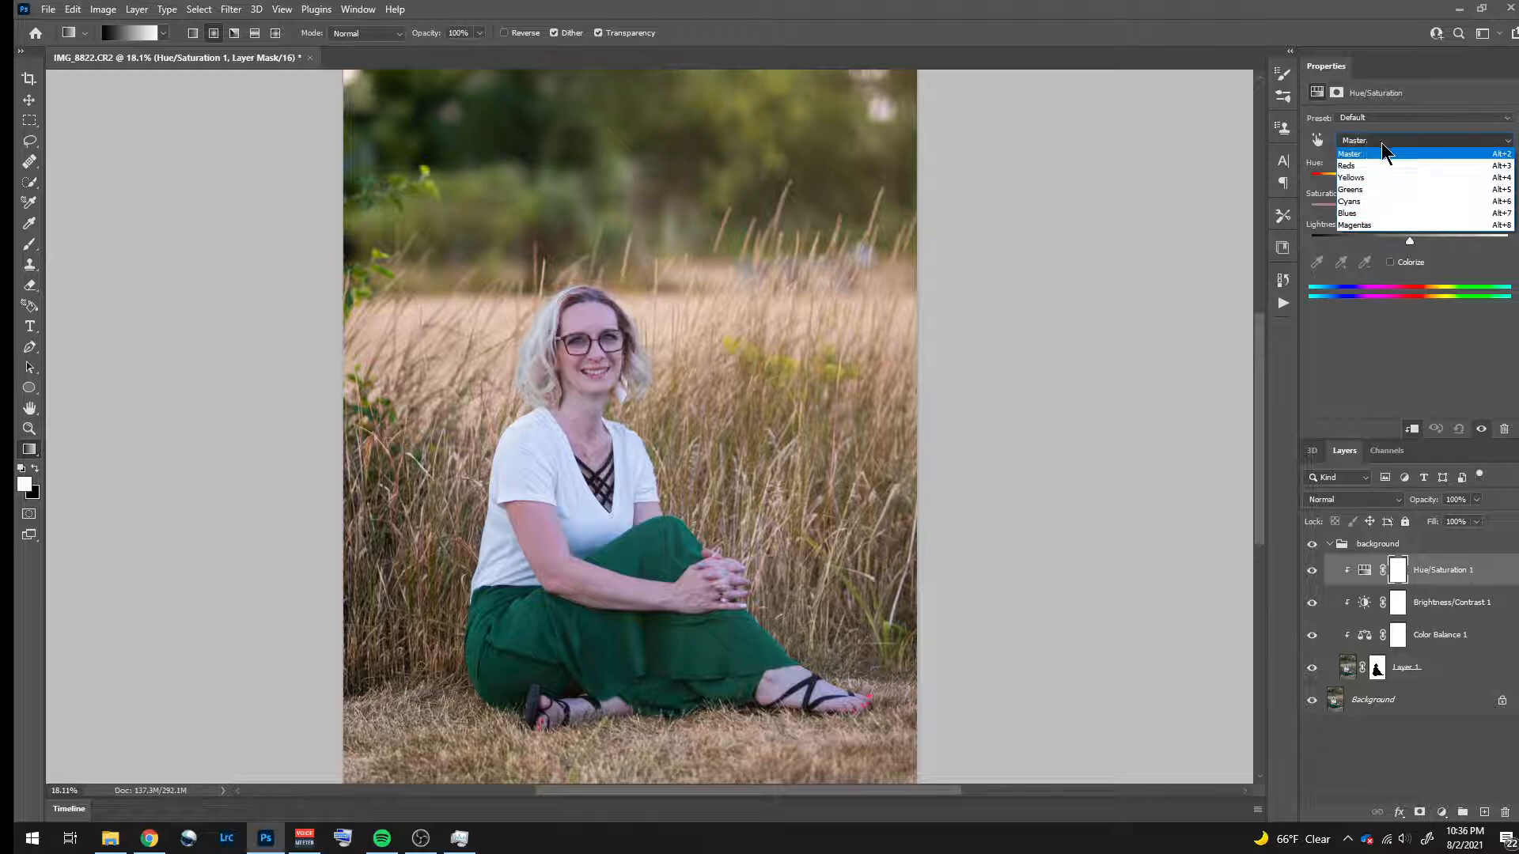
left_click(1381, 190)
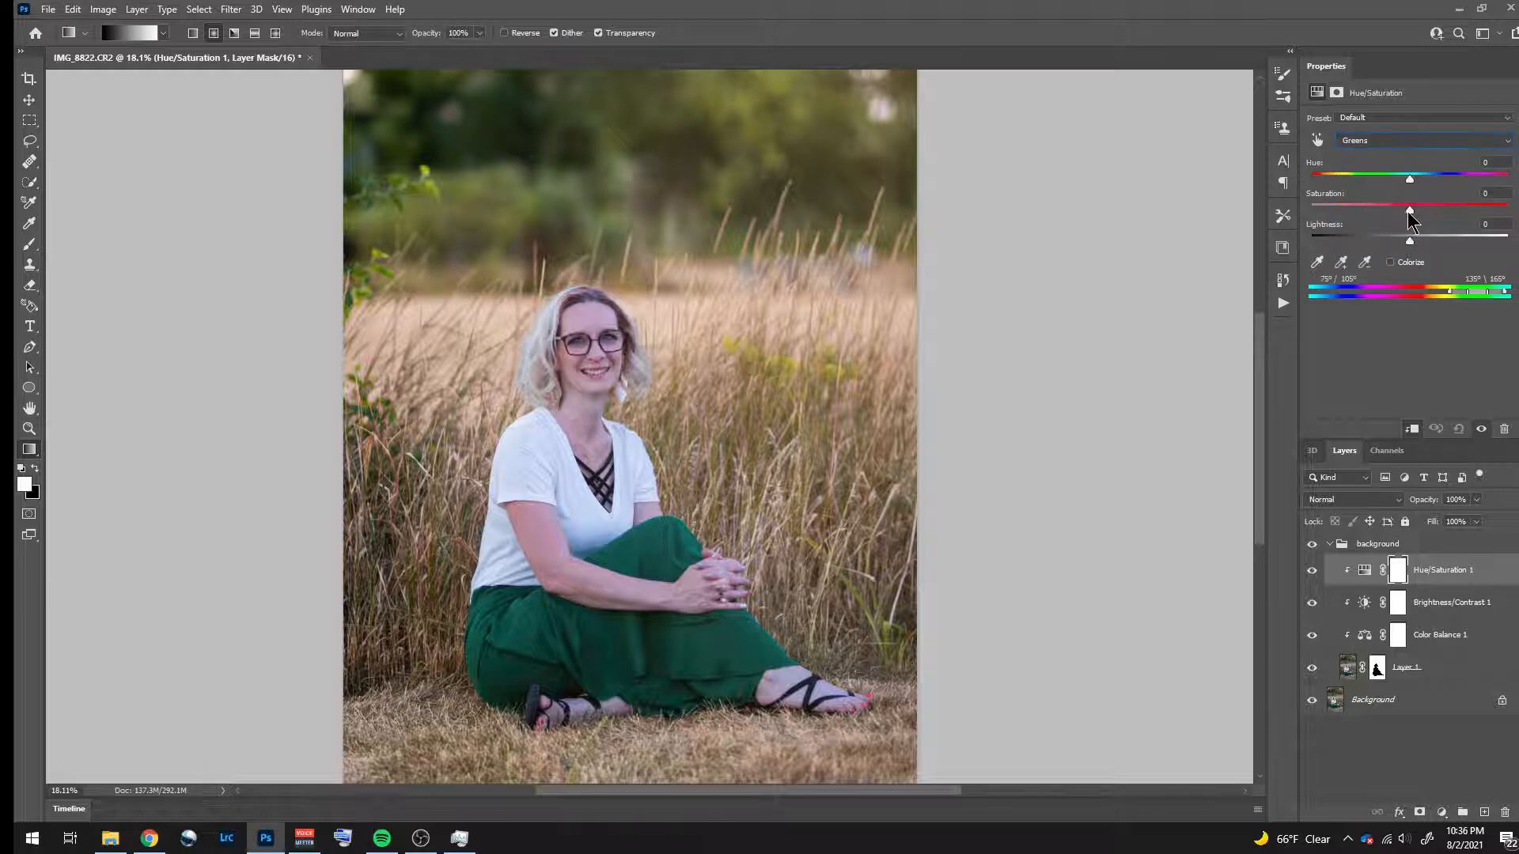
left_click_drag(1412, 220, 1294, 218)
left_click_drag(1315, 214, 1409, 212)
left_click_drag(1451, 293, 1440, 292)
left_click_drag(1367, 211, 1339, 231)
left_click_drag(1470, 294, 1453, 293)
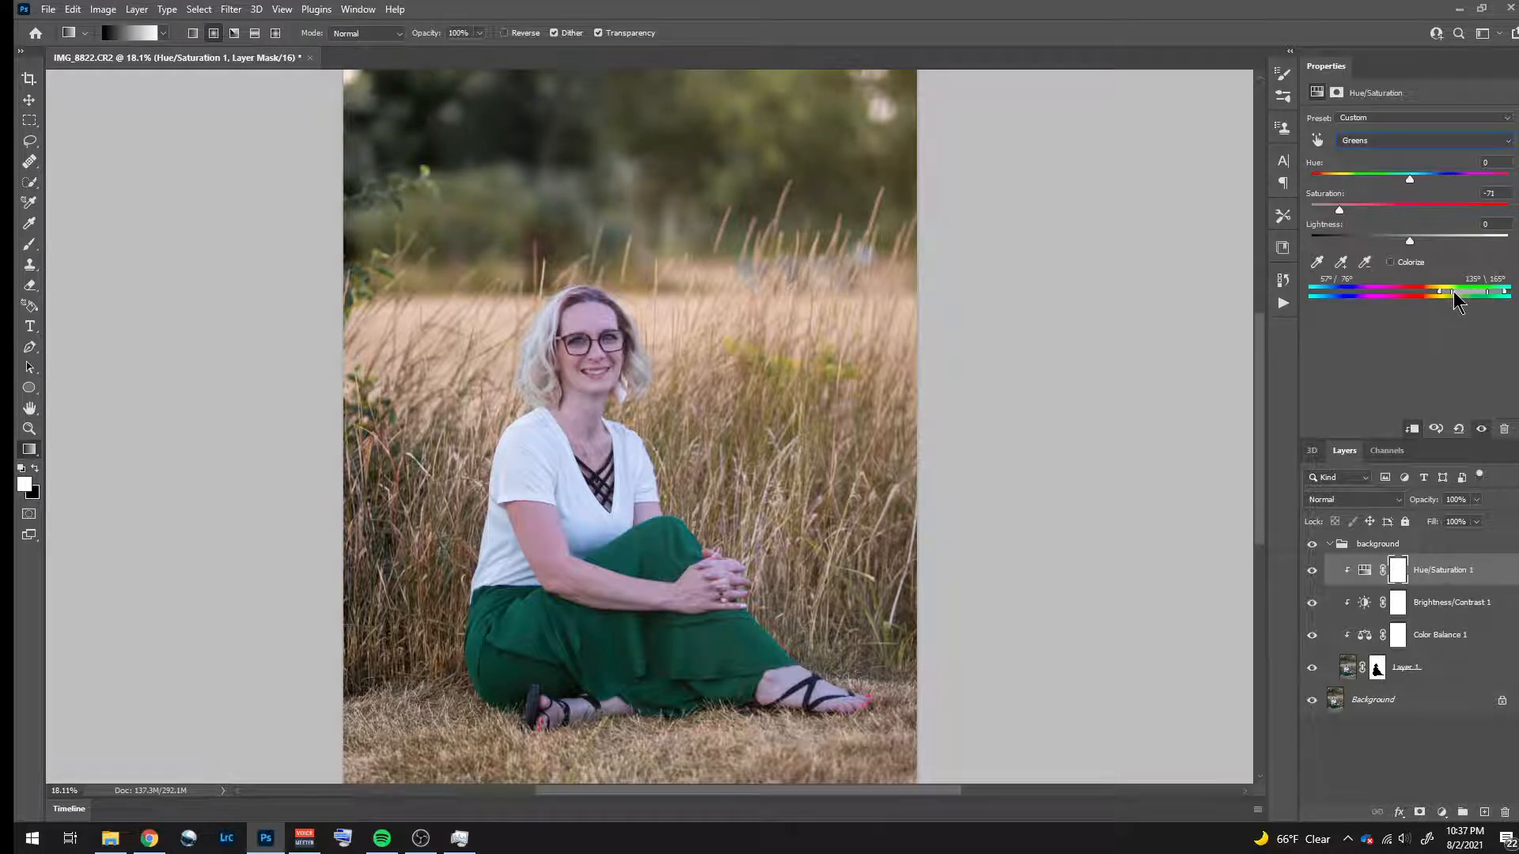
left_click_drag(1453, 291, 1458, 291)
left_click_drag(1443, 292, 1451, 292)
- Set the Greens to hue -18, saturation -36 and lightness +12
left_click_drag(1339, 210, 1437, 241)
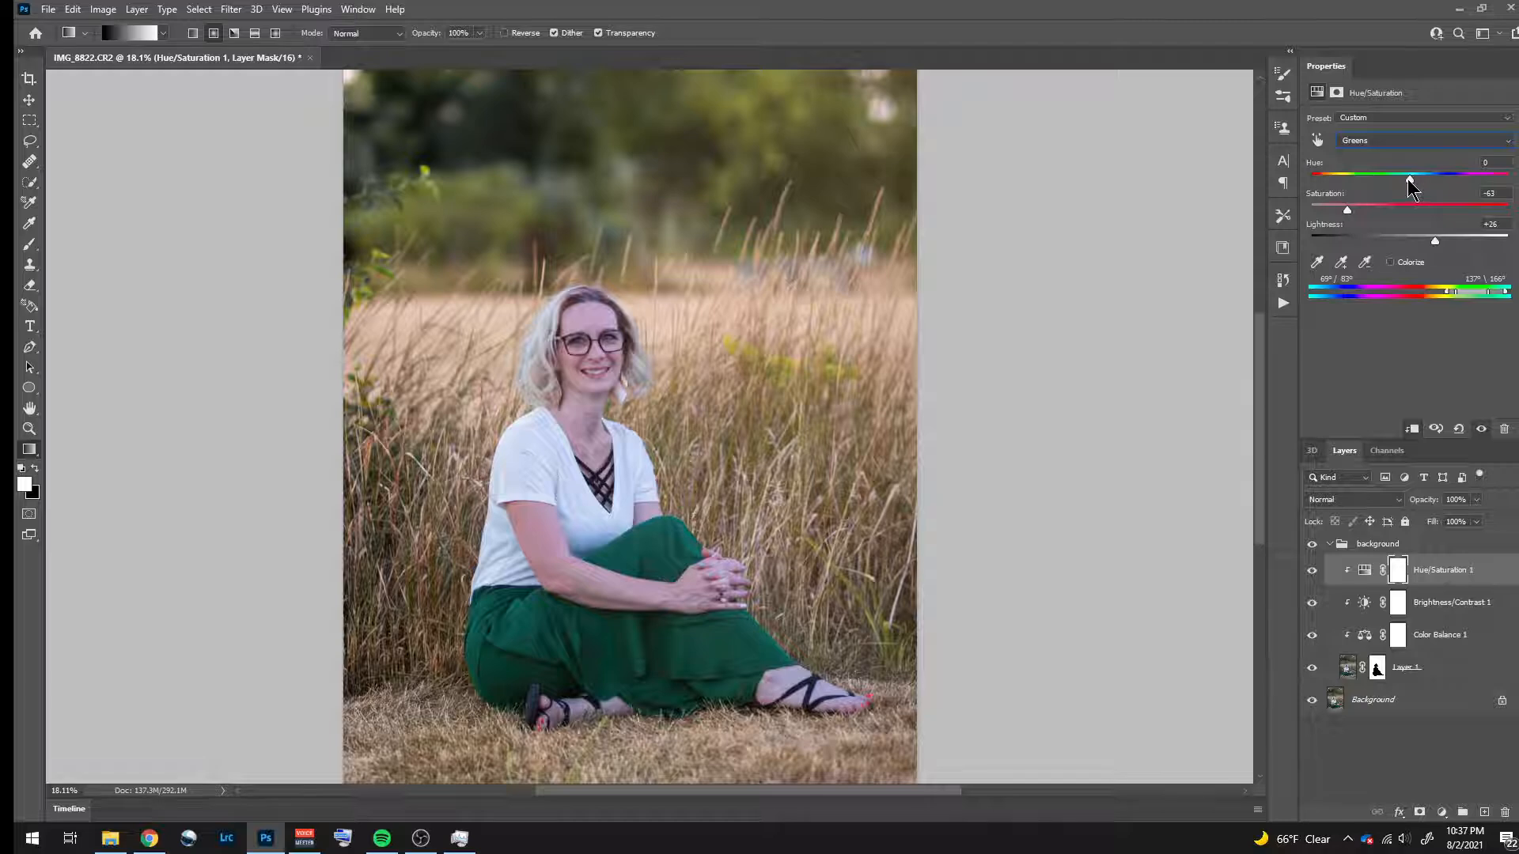
mouse_move(1408, 180)
left_mouse_down()
mouse_move(1326, 180)
mouse_move(1462, 181)
mouse_move(1379, 182)
mouse_move(1393, 182)
left_mouse_up()
left_click_drag(1434, 241, 1375, 211)
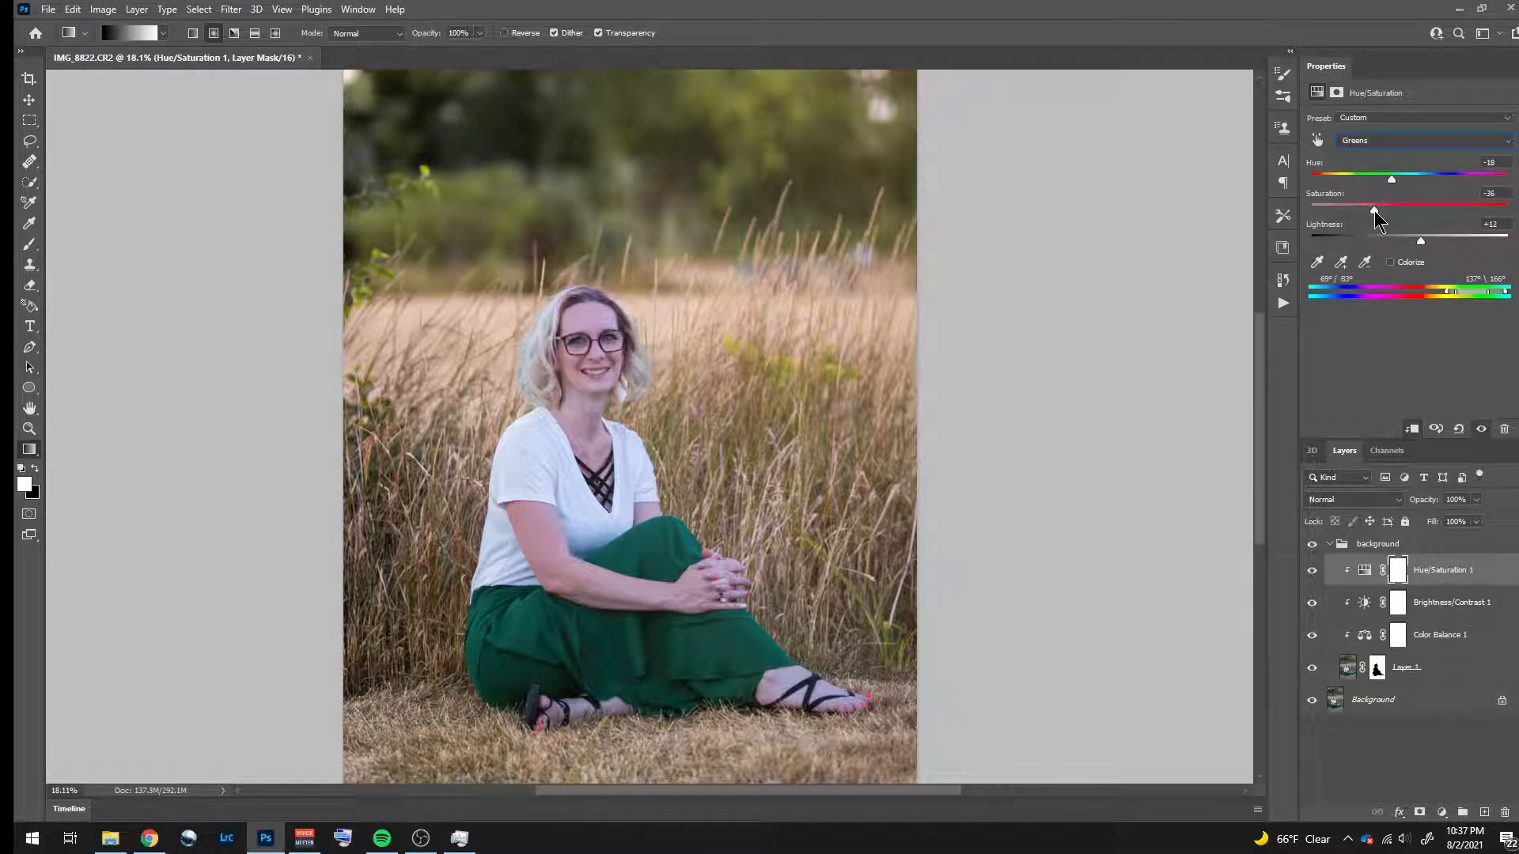
- Compare the background greenery with and without the Hue/Saturation adjustment
left_click(1310, 573)
left_click(1311, 571)
left_click(1311, 571)
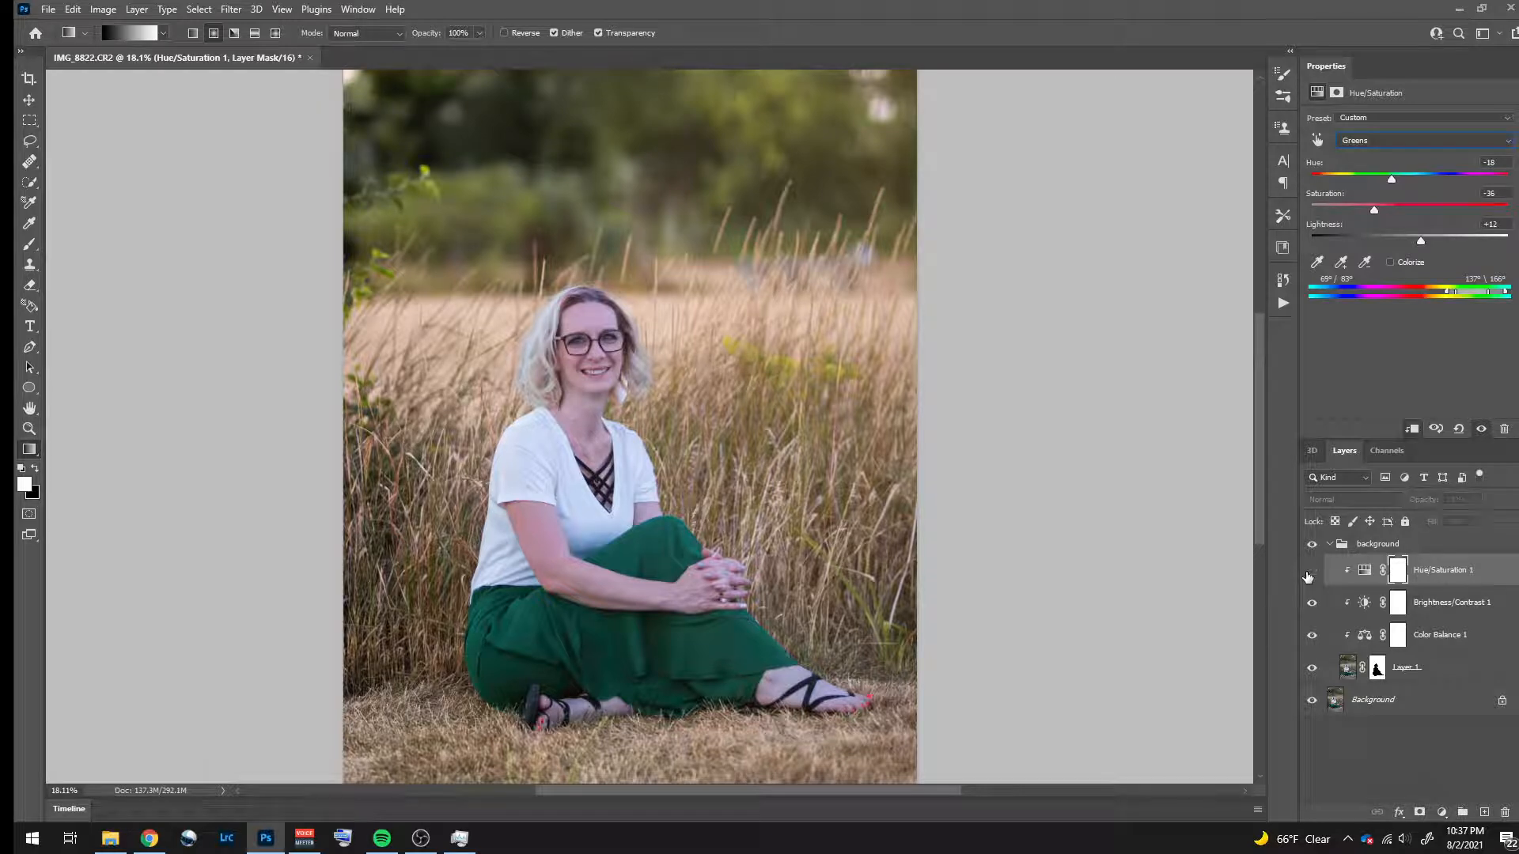
left_click(1311, 571)
left_click(1310, 573)
left_click(1312, 572)
left_click(1314, 573)
left_click(1313, 573)
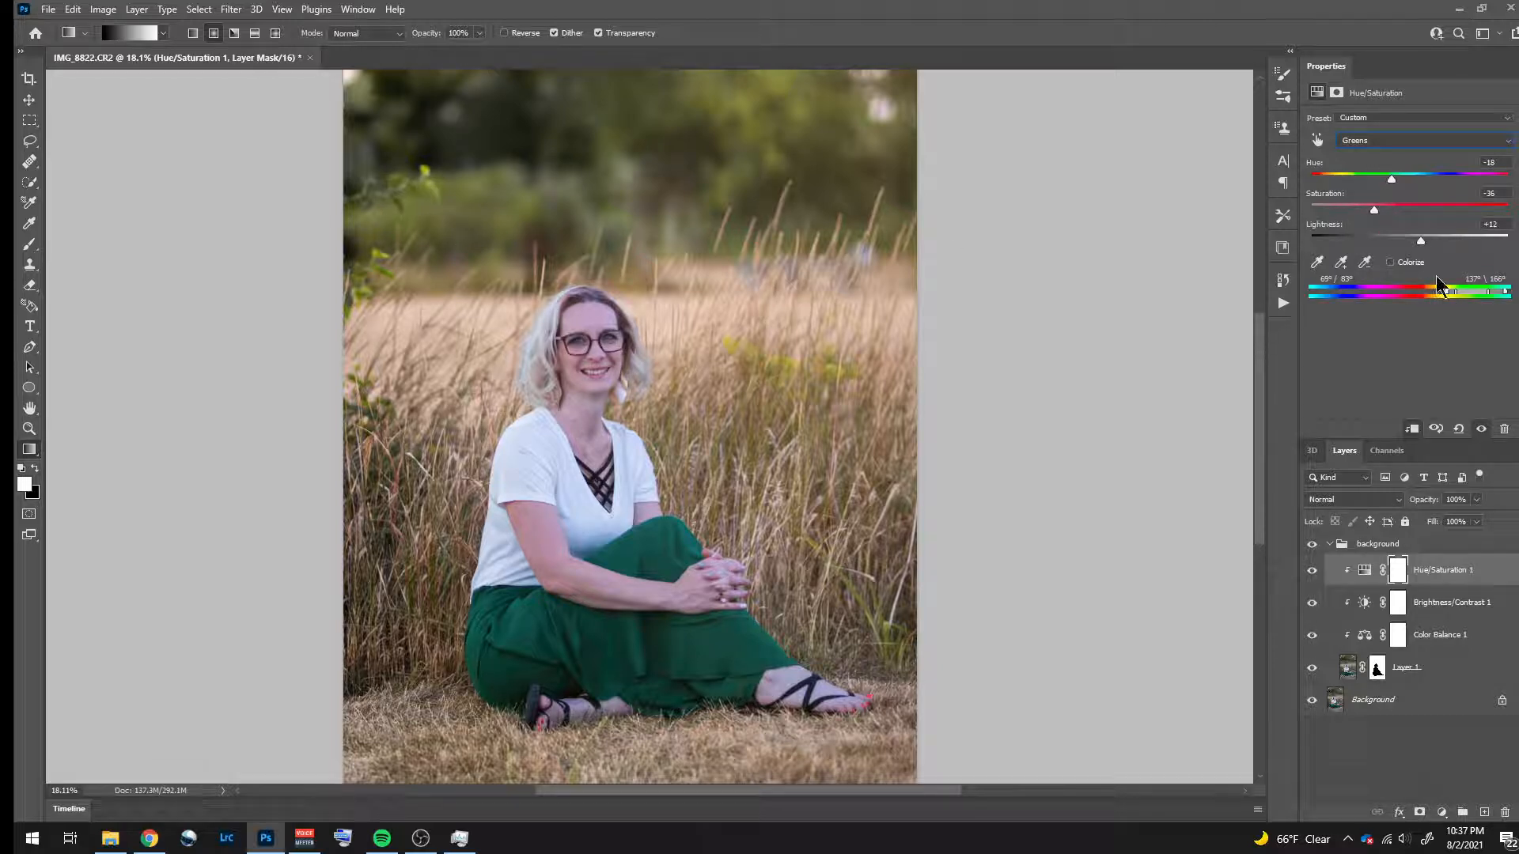
- Duplicate the masked layer, move the copy above the background group, and collapse the group
left_click_drag(1391, 182, 1374, 184)
left_click(1462, 671)
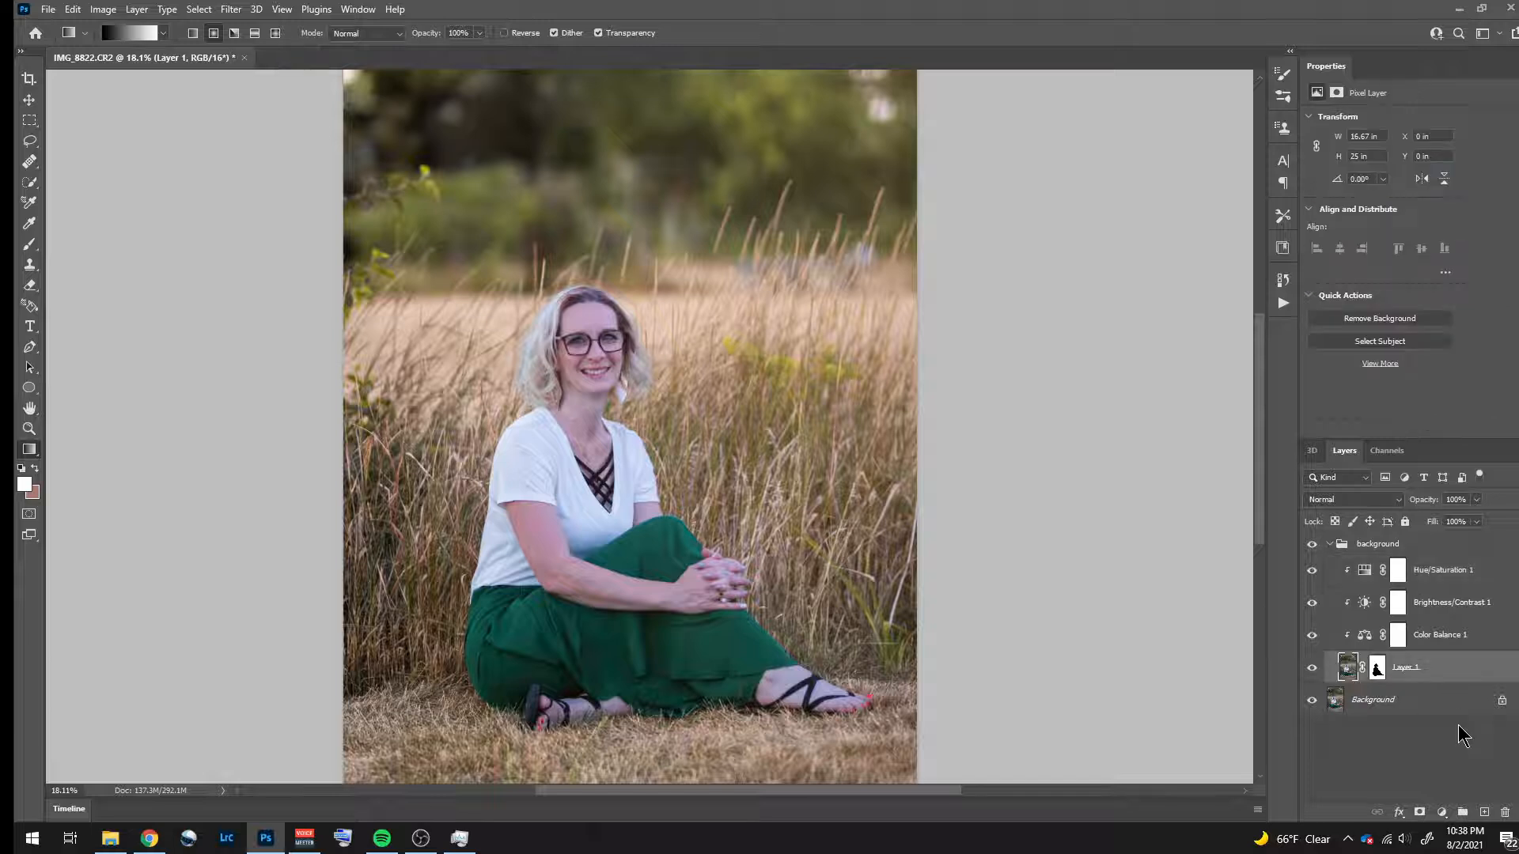
key("ctrl+j")
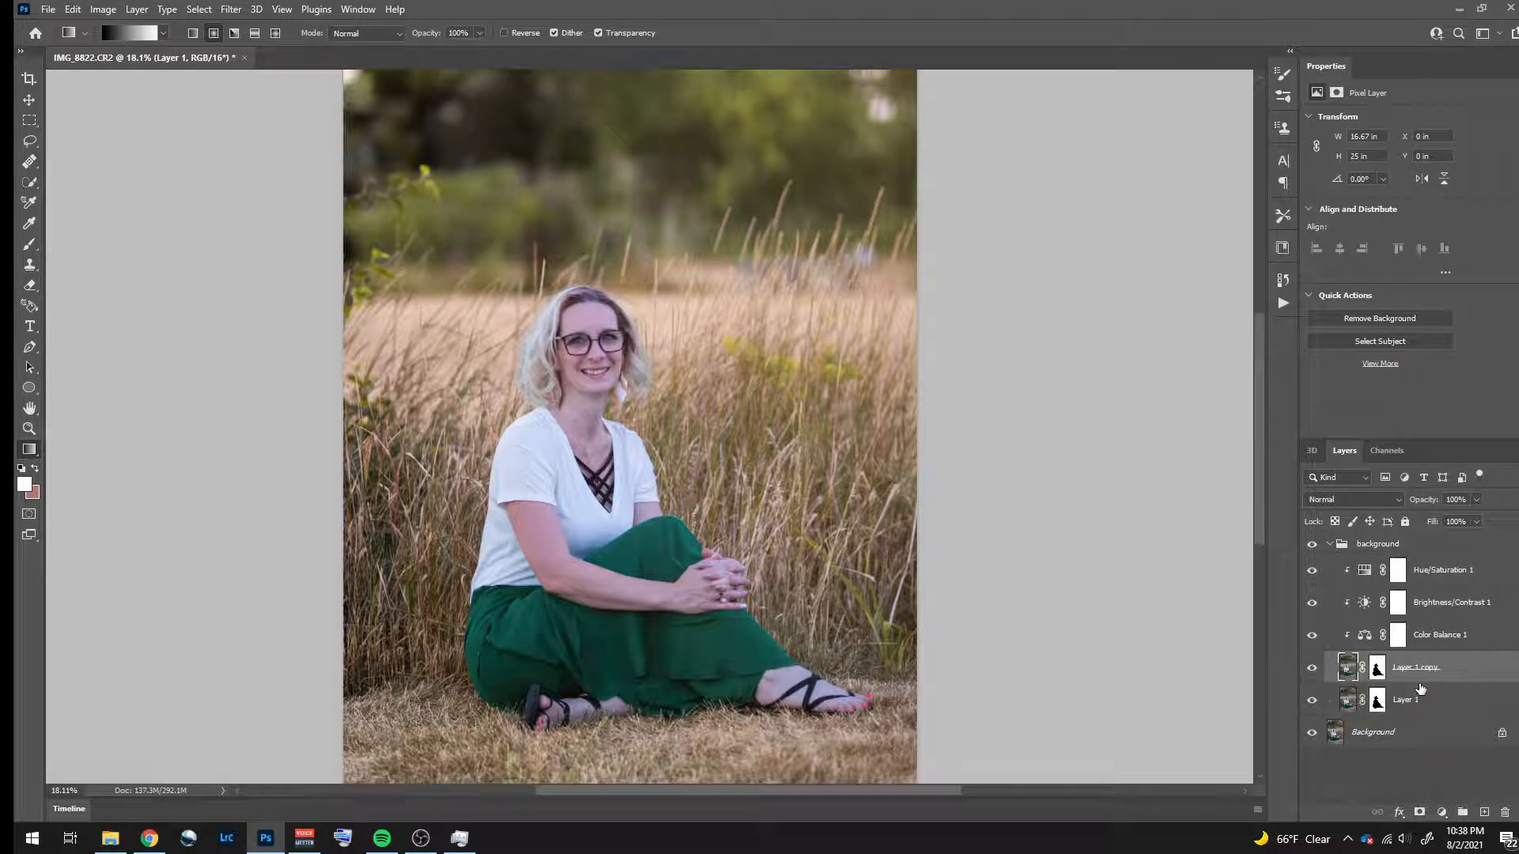
left_click_drag(1467, 677, 1454, 539)
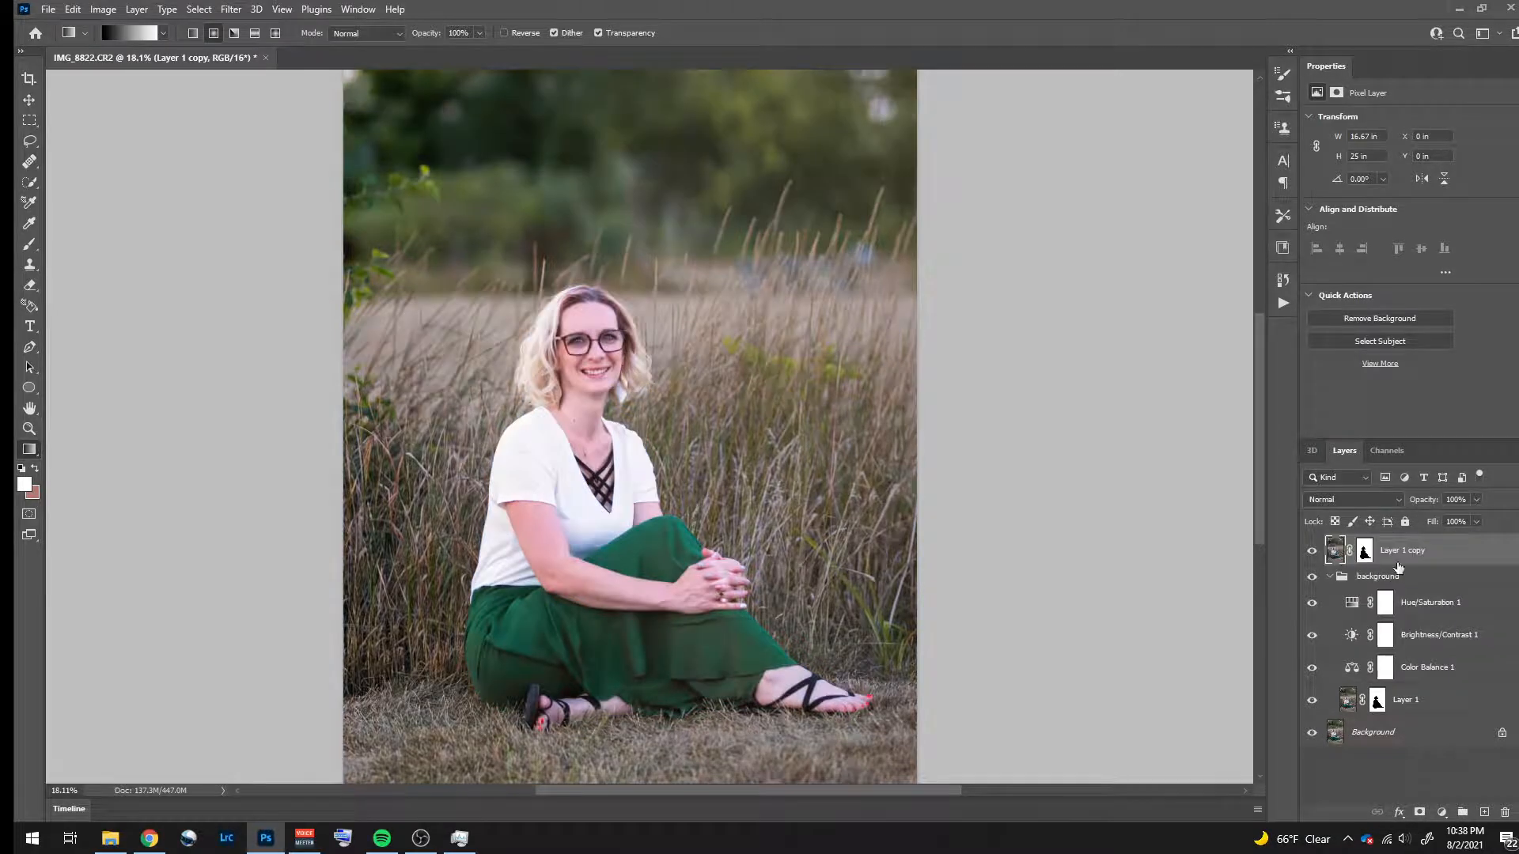
left_click(1331, 577)
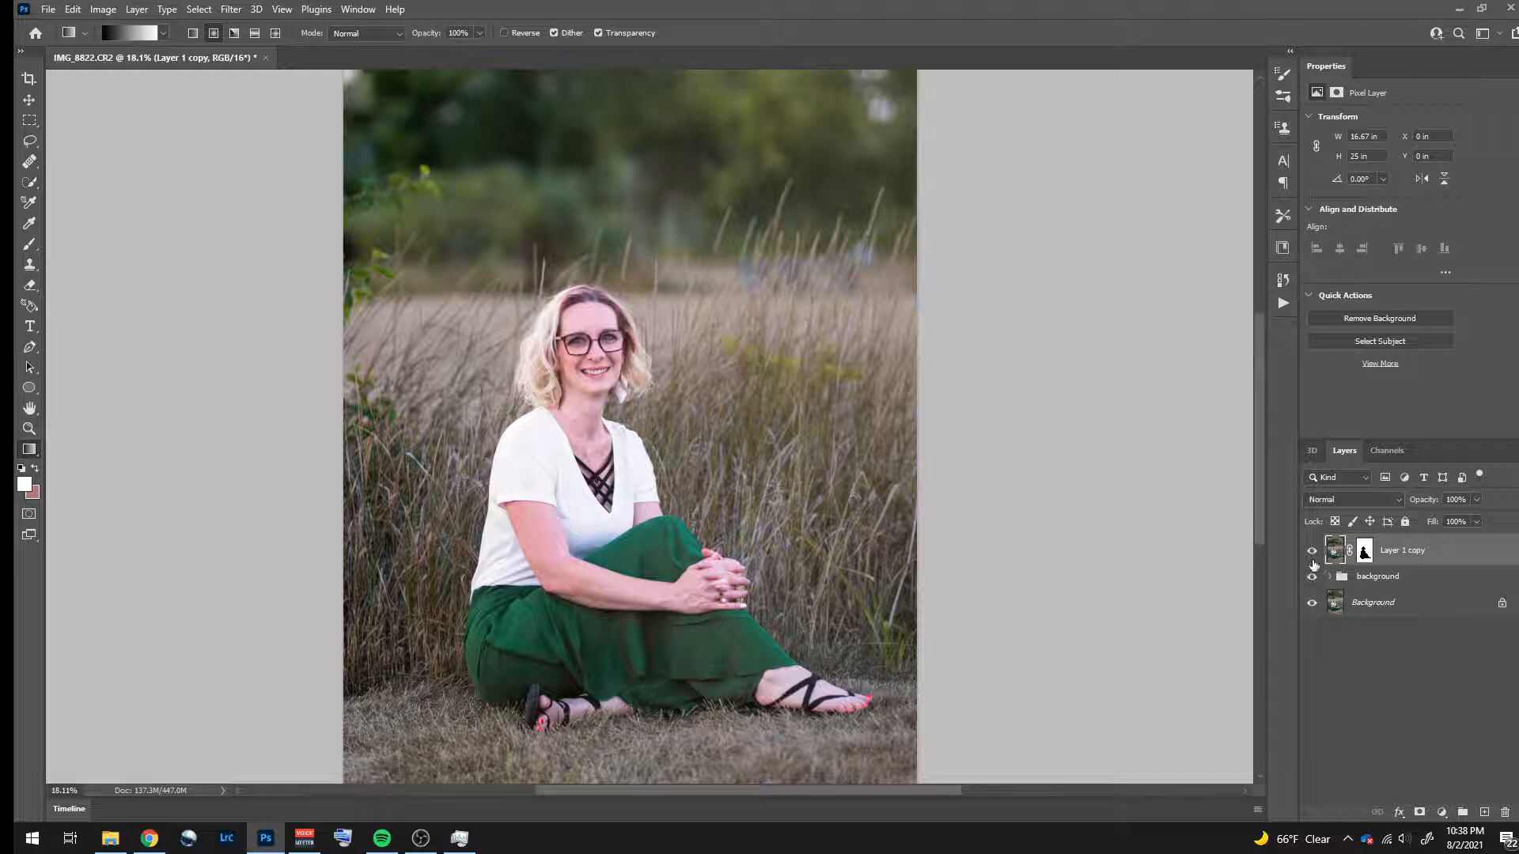
- Check the duplicate layer's coverage and invert its mask so that it isolates the subject
left_click(1312, 552)
left_click(1313, 553)
left_click(1365, 551)
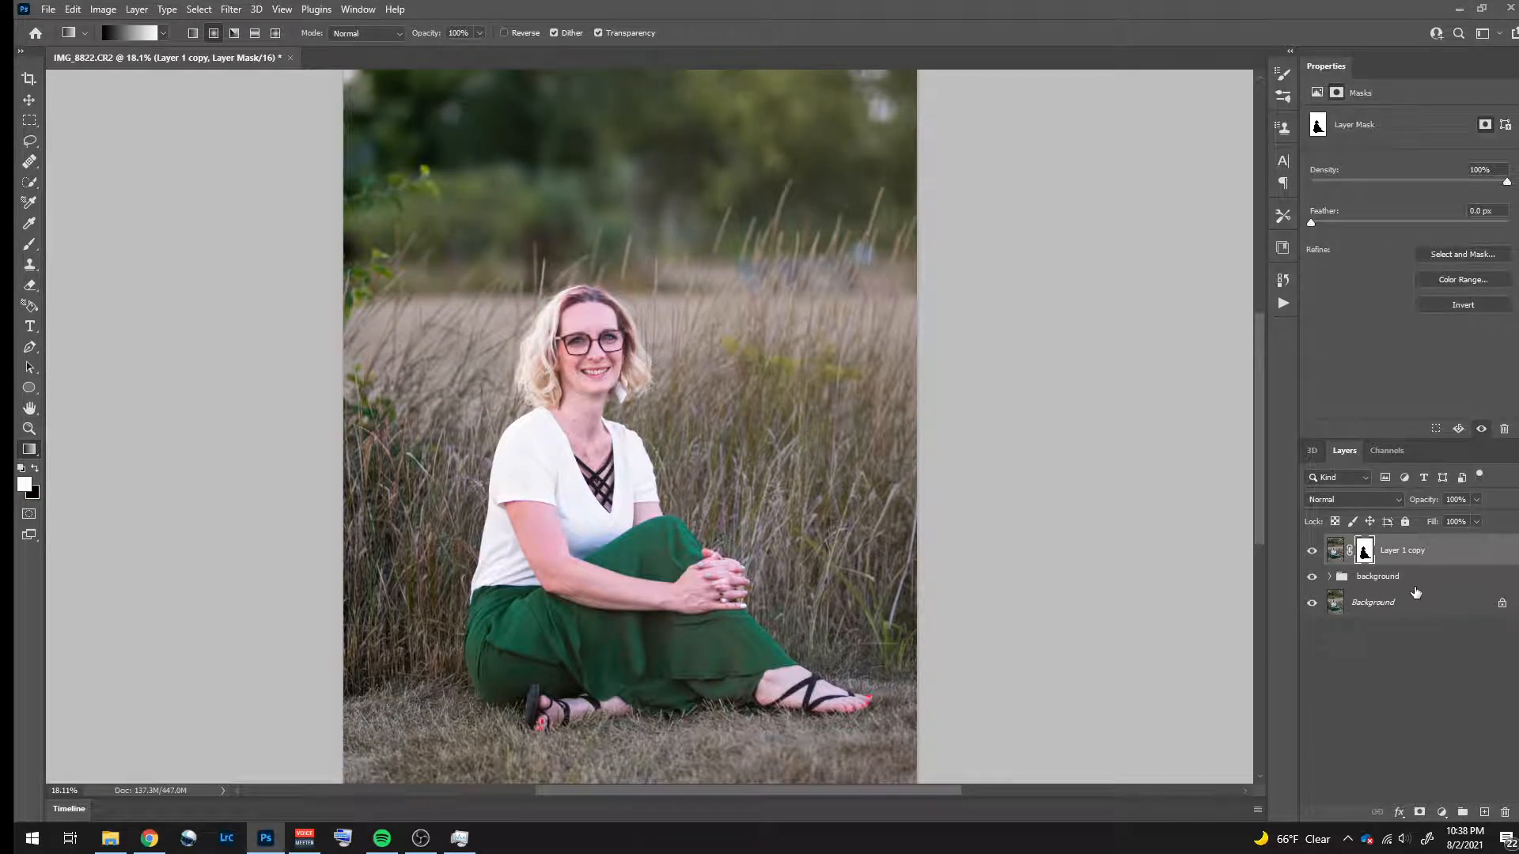
key("ctrl+i")
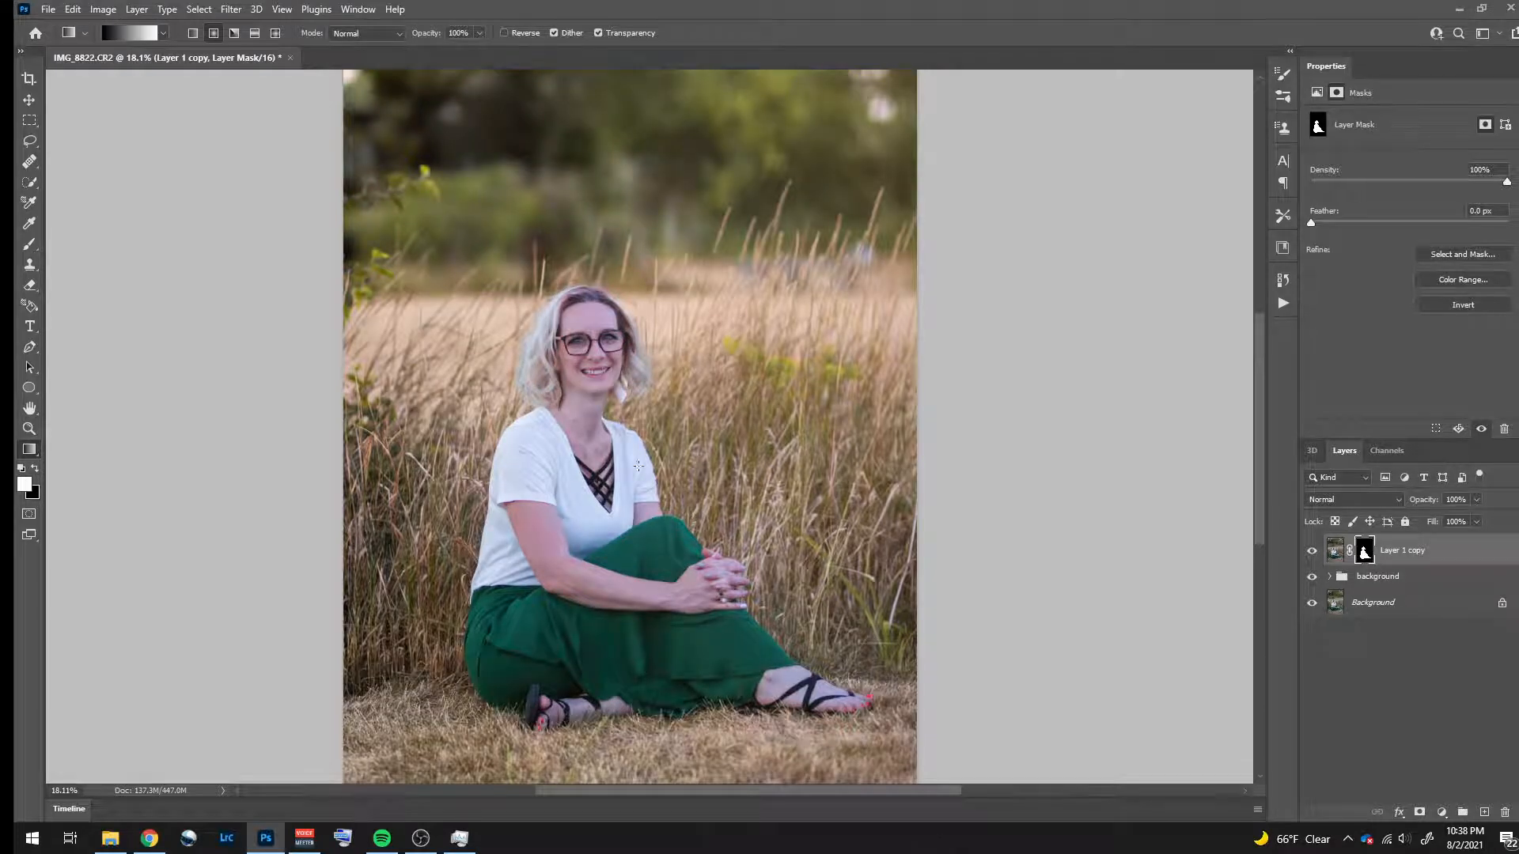
- Put the subject-masked copy into a new group named "subject"
left_click(1456, 553)
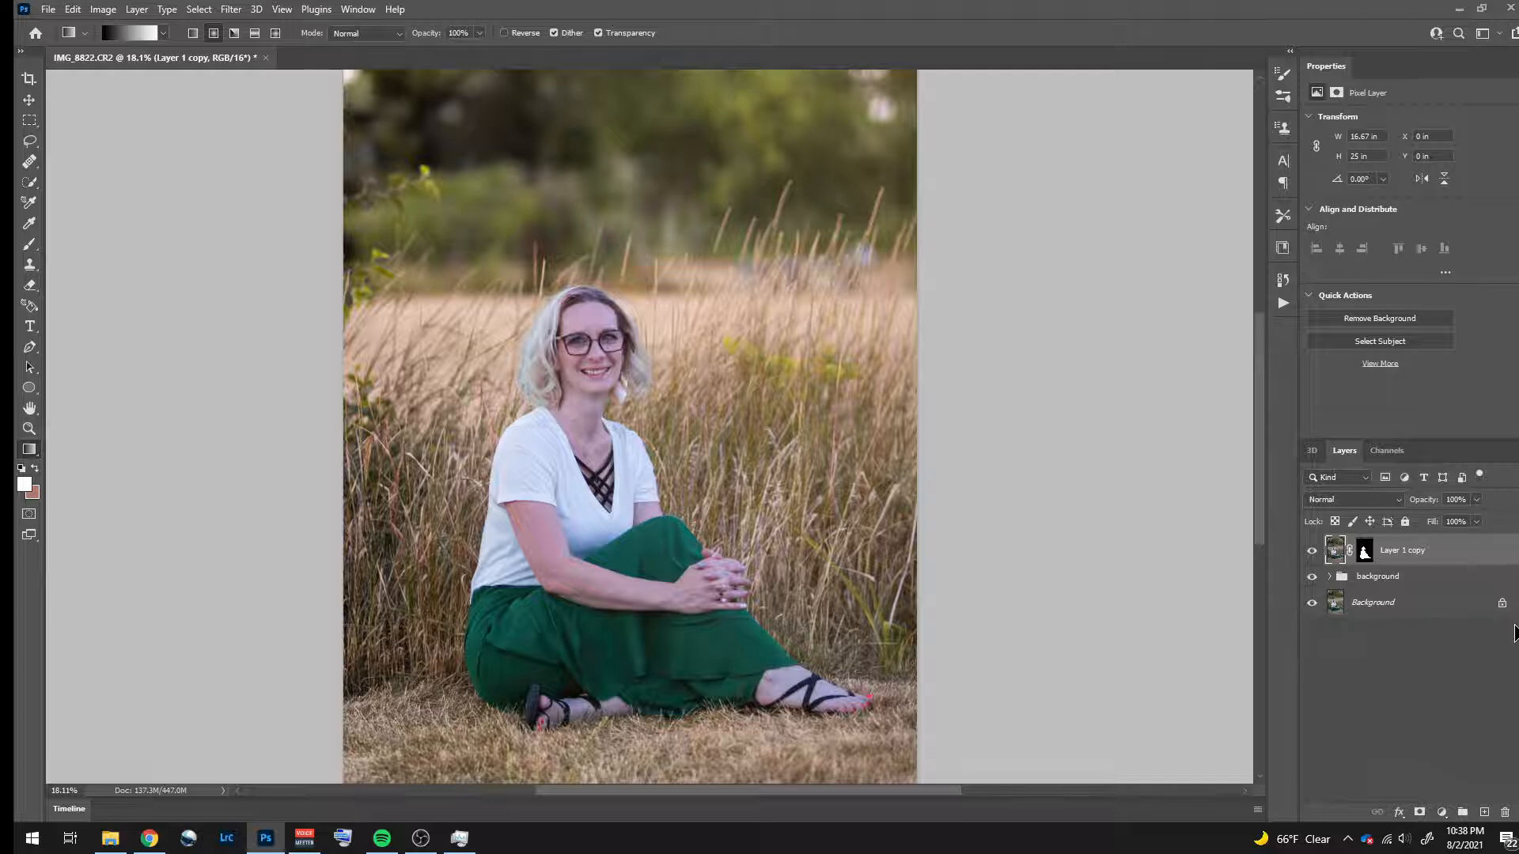
key("ctrl+g")
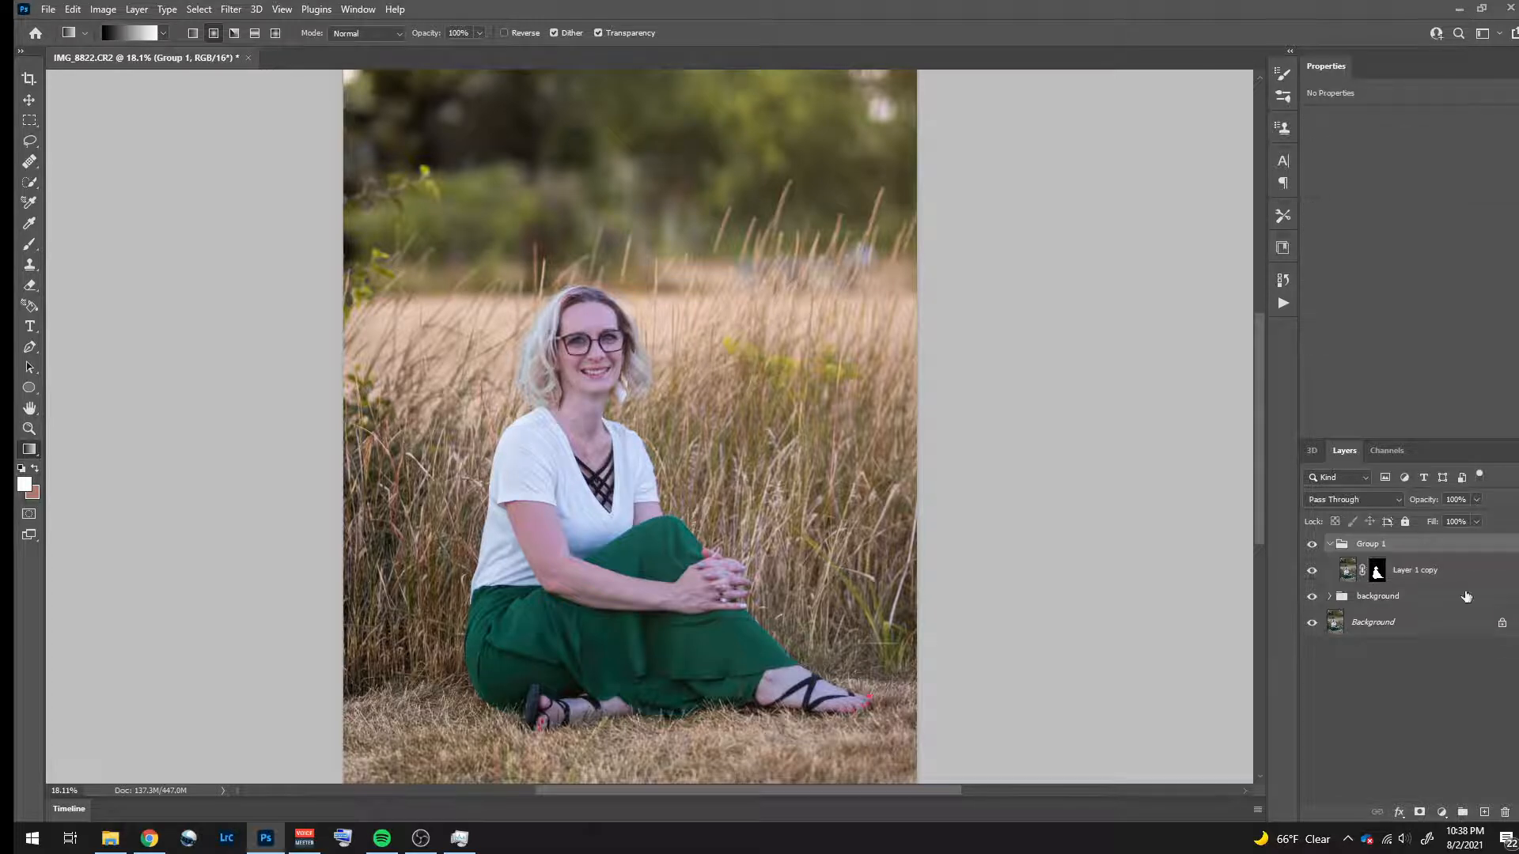
double_click(1369, 545)
type("subject")
key("Return")
left_click(1329, 545)
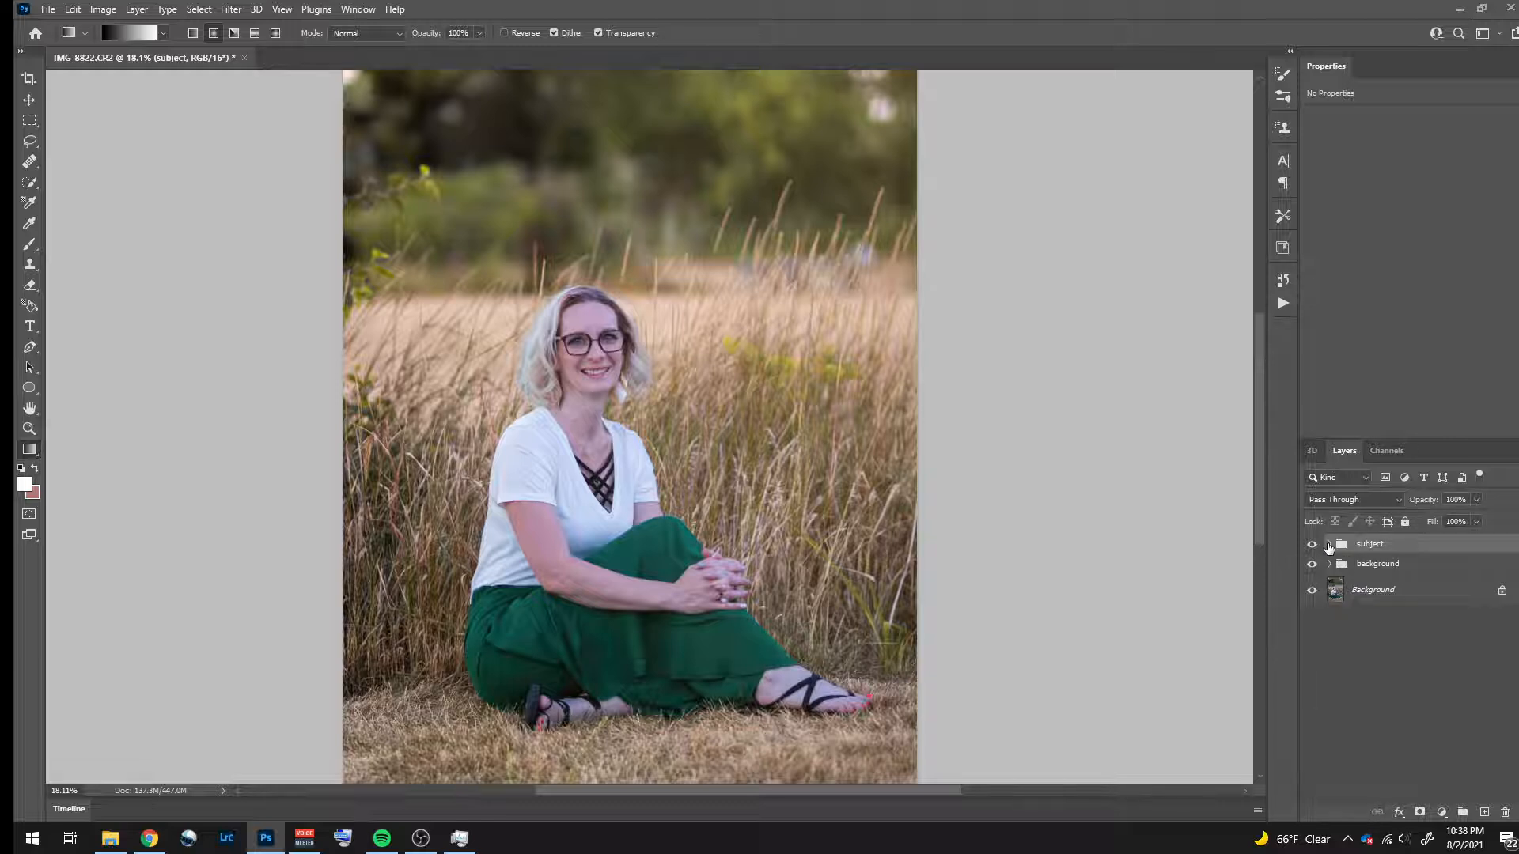
left_click(1329, 545)
left_click(1459, 576)
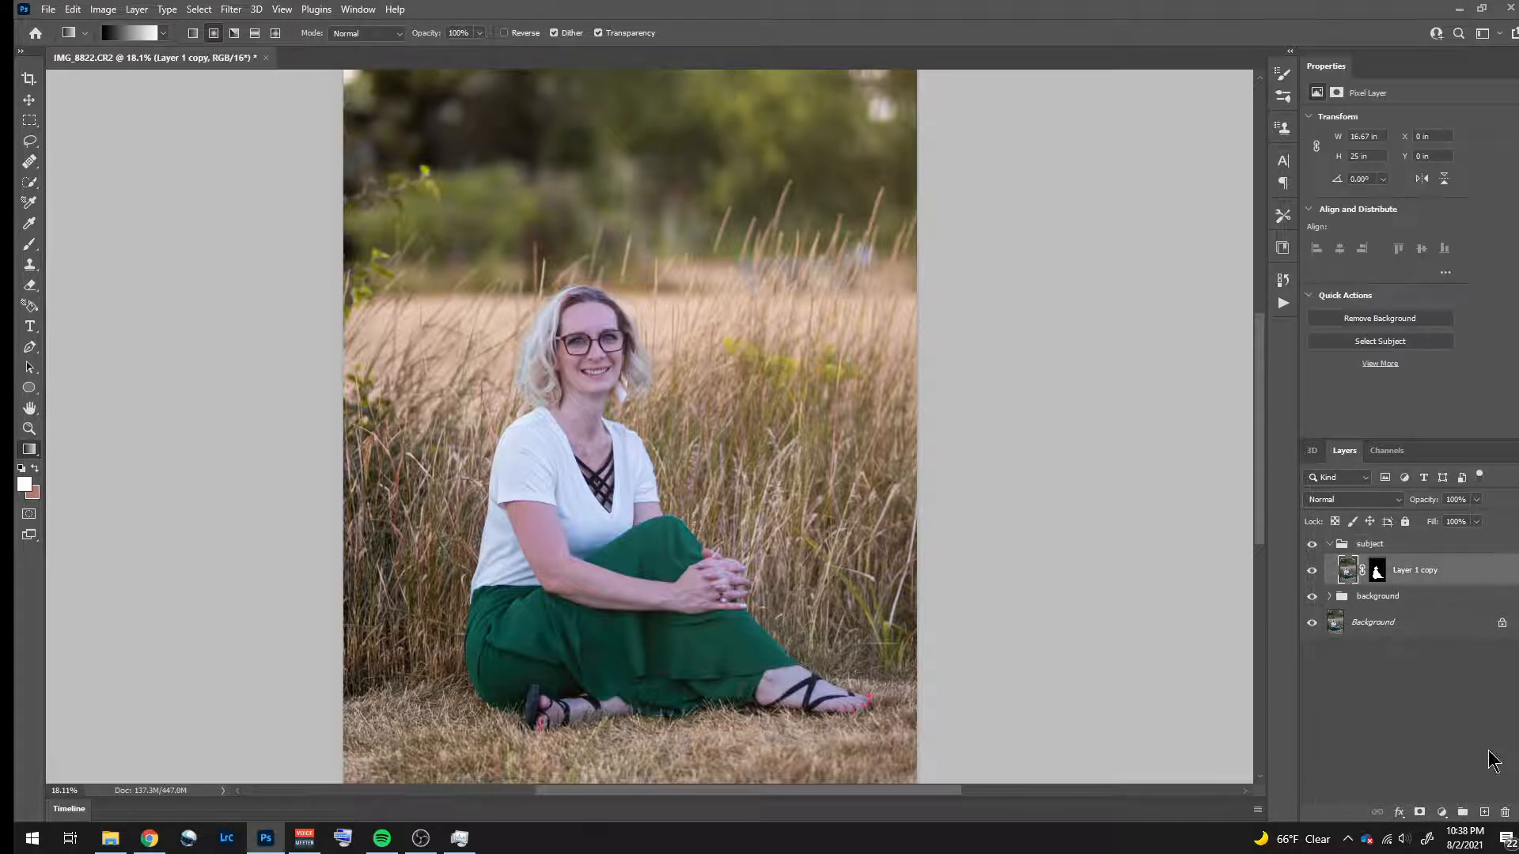
- Add a Color Balance adjustment above the masked copy in the subject group and clip it to that layer
left_click(1444, 812)
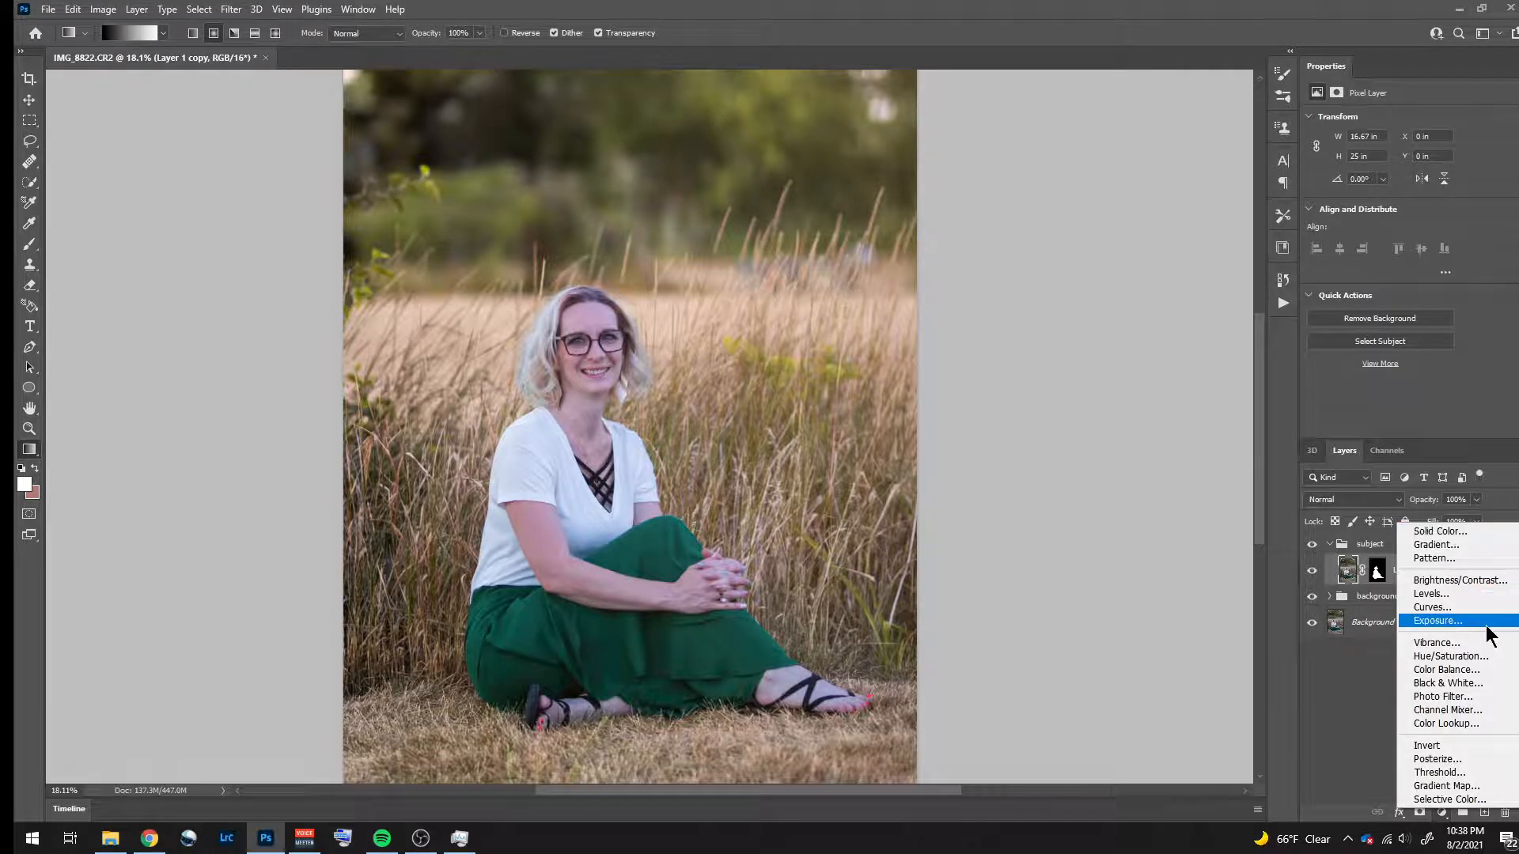
left_click(1495, 681)
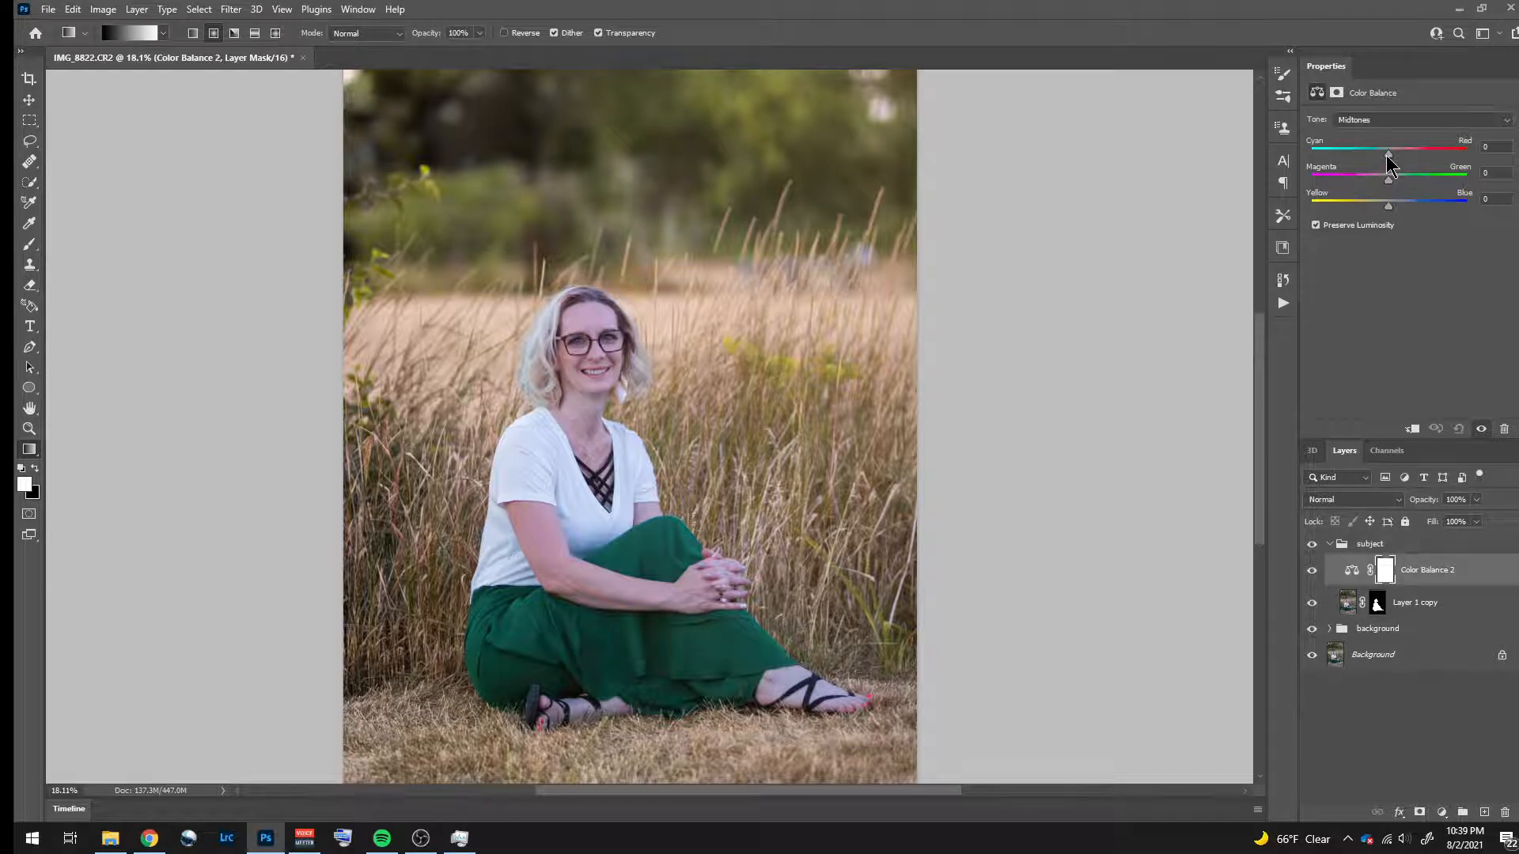
left_click_drag(1390, 163, 1385, 165)
right_click(1471, 576)
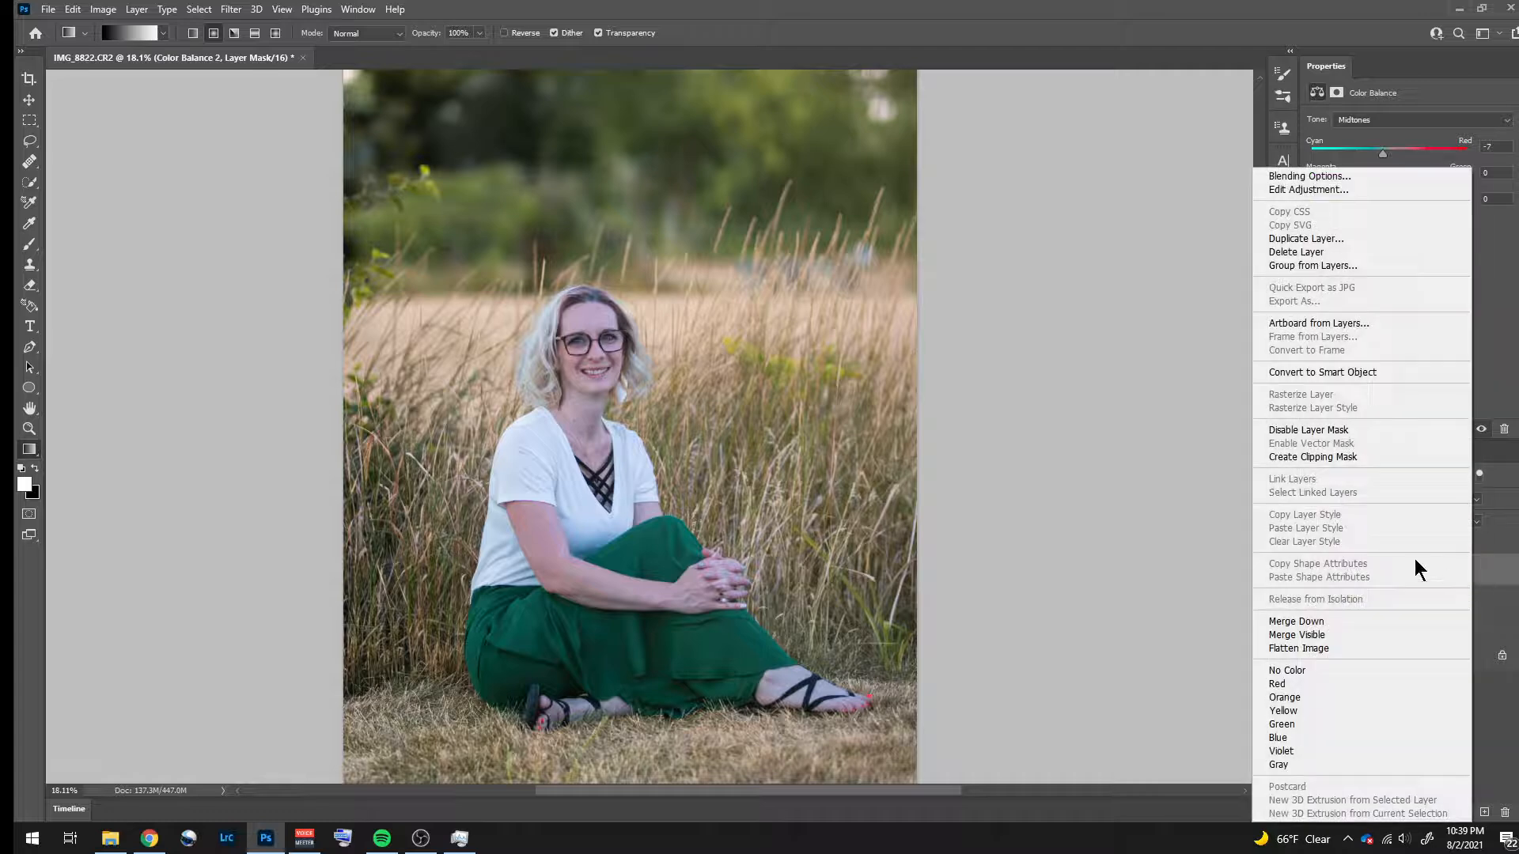
left_click(1288, 458)
- Set the subject's Color Balance midtones to +3 red, +2 green and +2 blue
left_click_drag(1384, 154, 1391, 155)
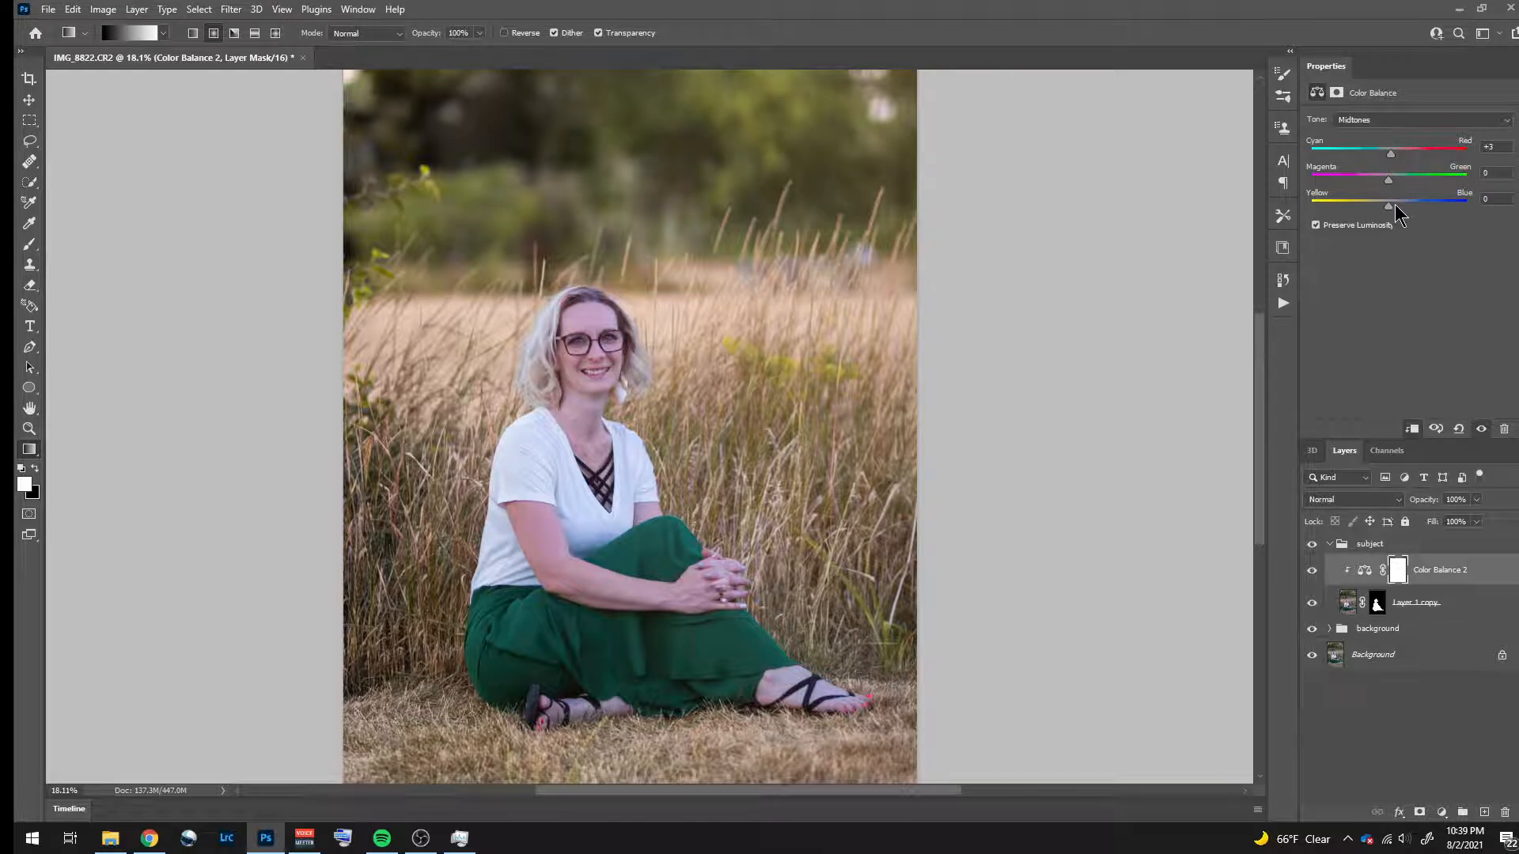
left_click_drag(1390, 206, 1391, 206)
left_click_drag(1388, 179, 1389, 181)
- Compare the subject with and without the Color Balance adjustment, and with and without the whole subject group
left_click(1313, 573)
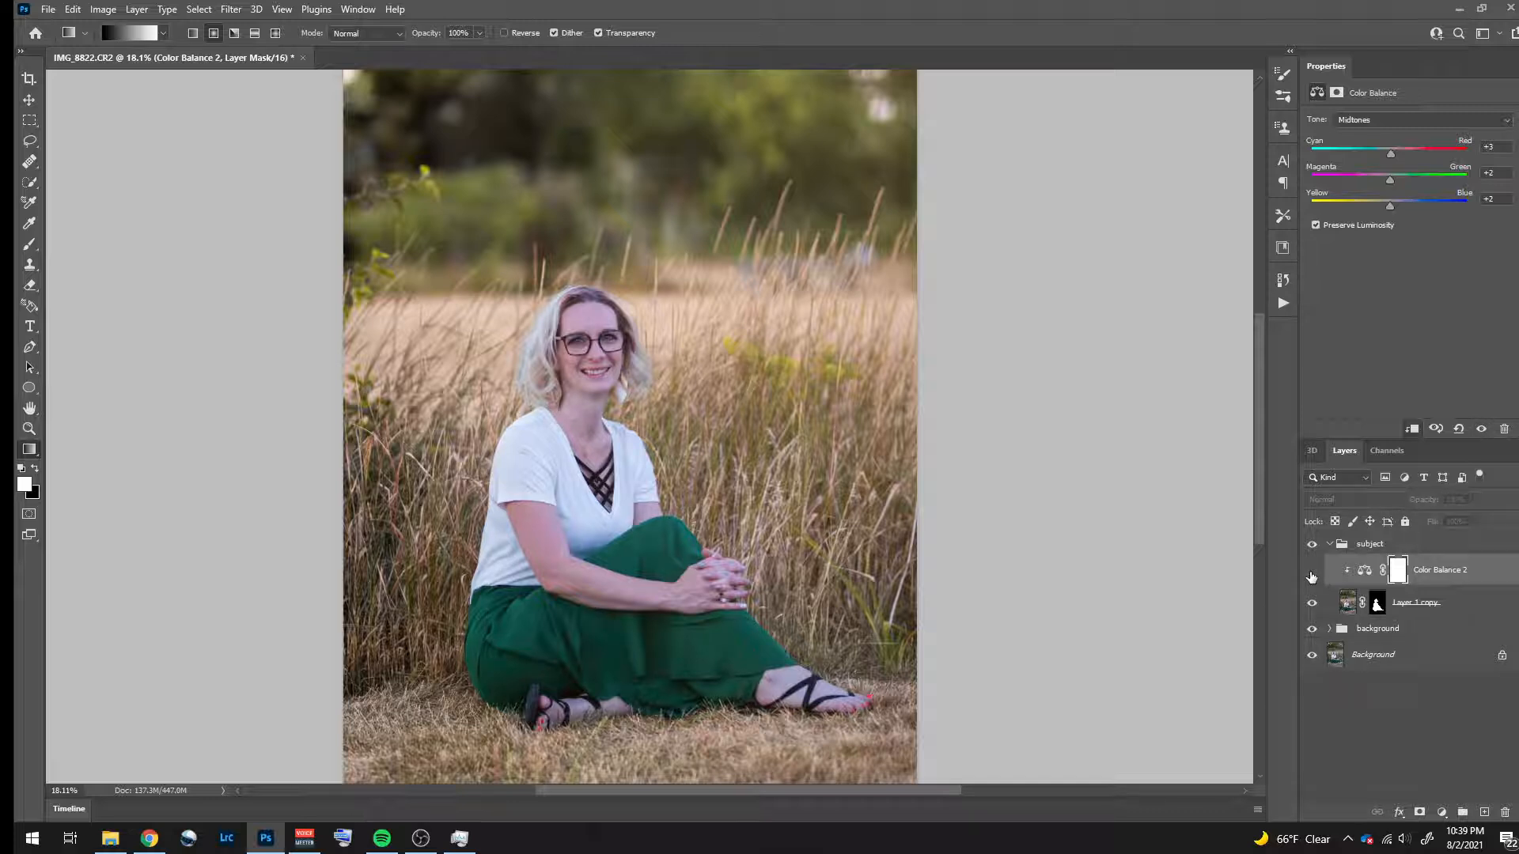
left_click(1312, 576)
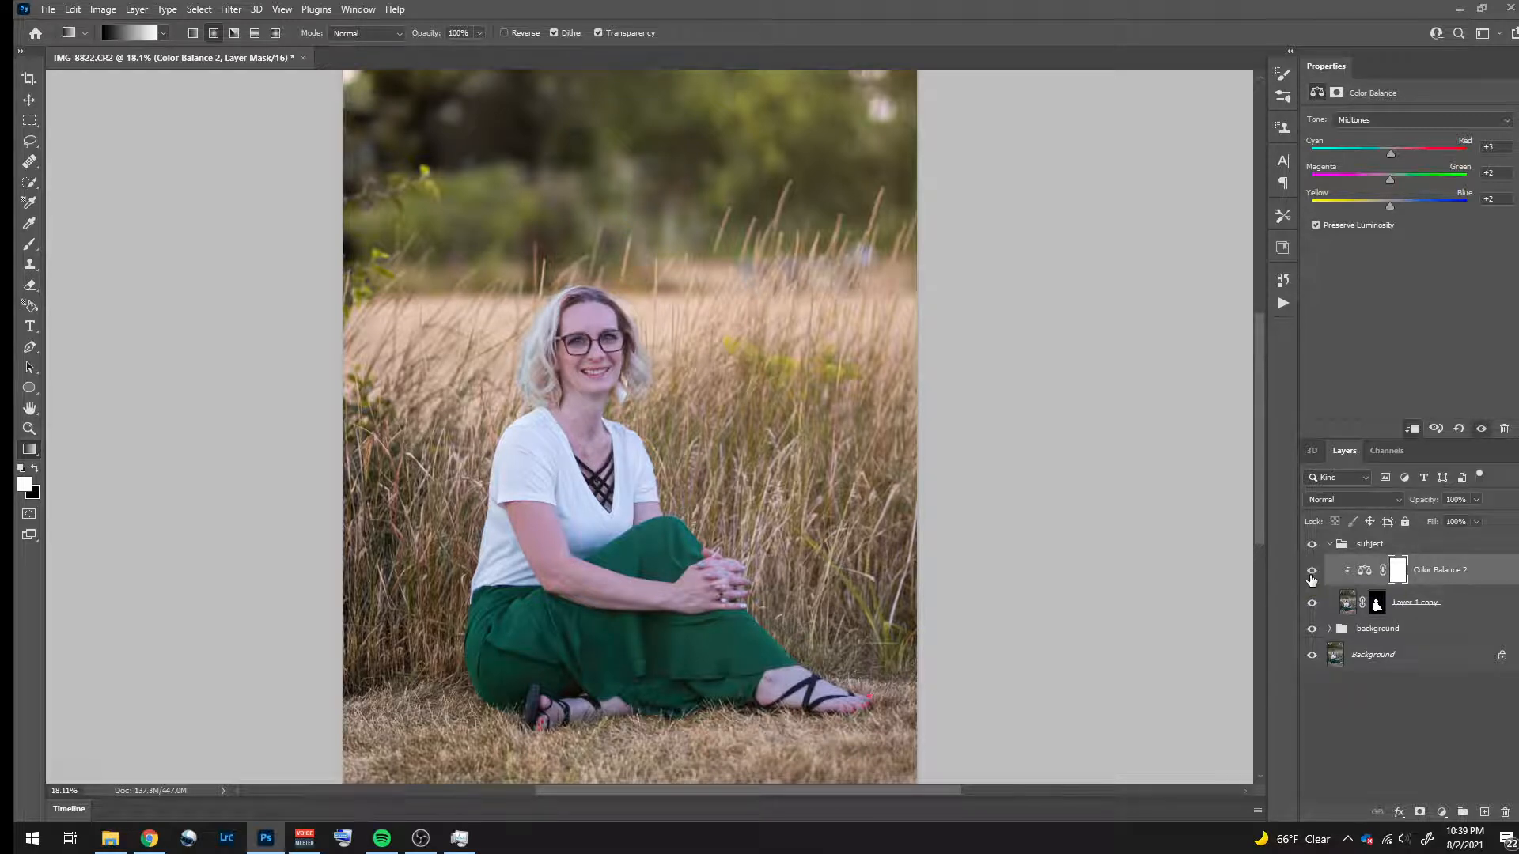
left_click(1312, 576)
left_click(1312, 568)
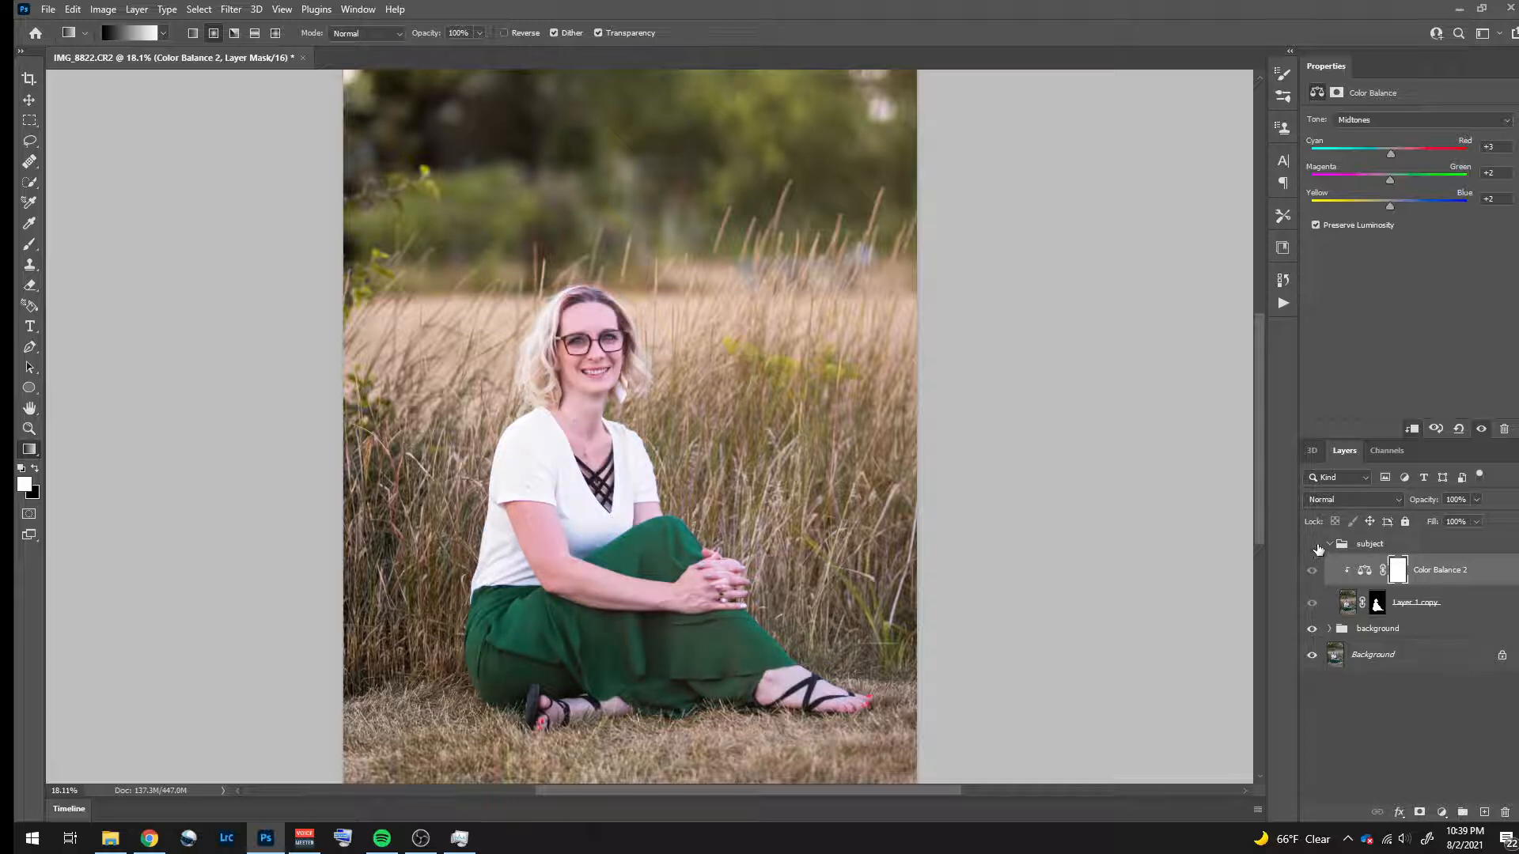
left_click(1314, 545)
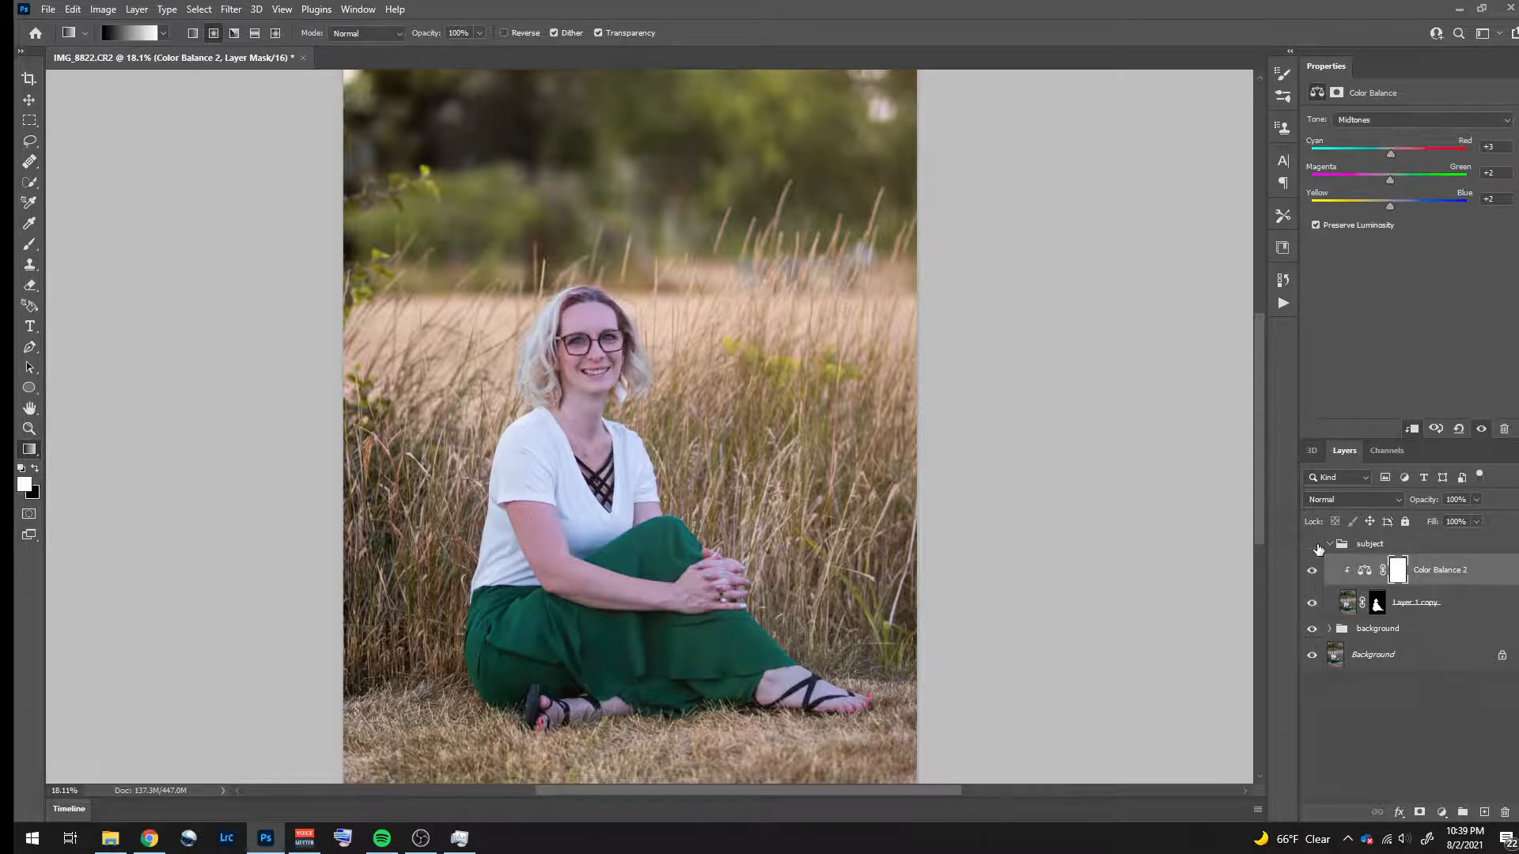
left_click(1317, 547)
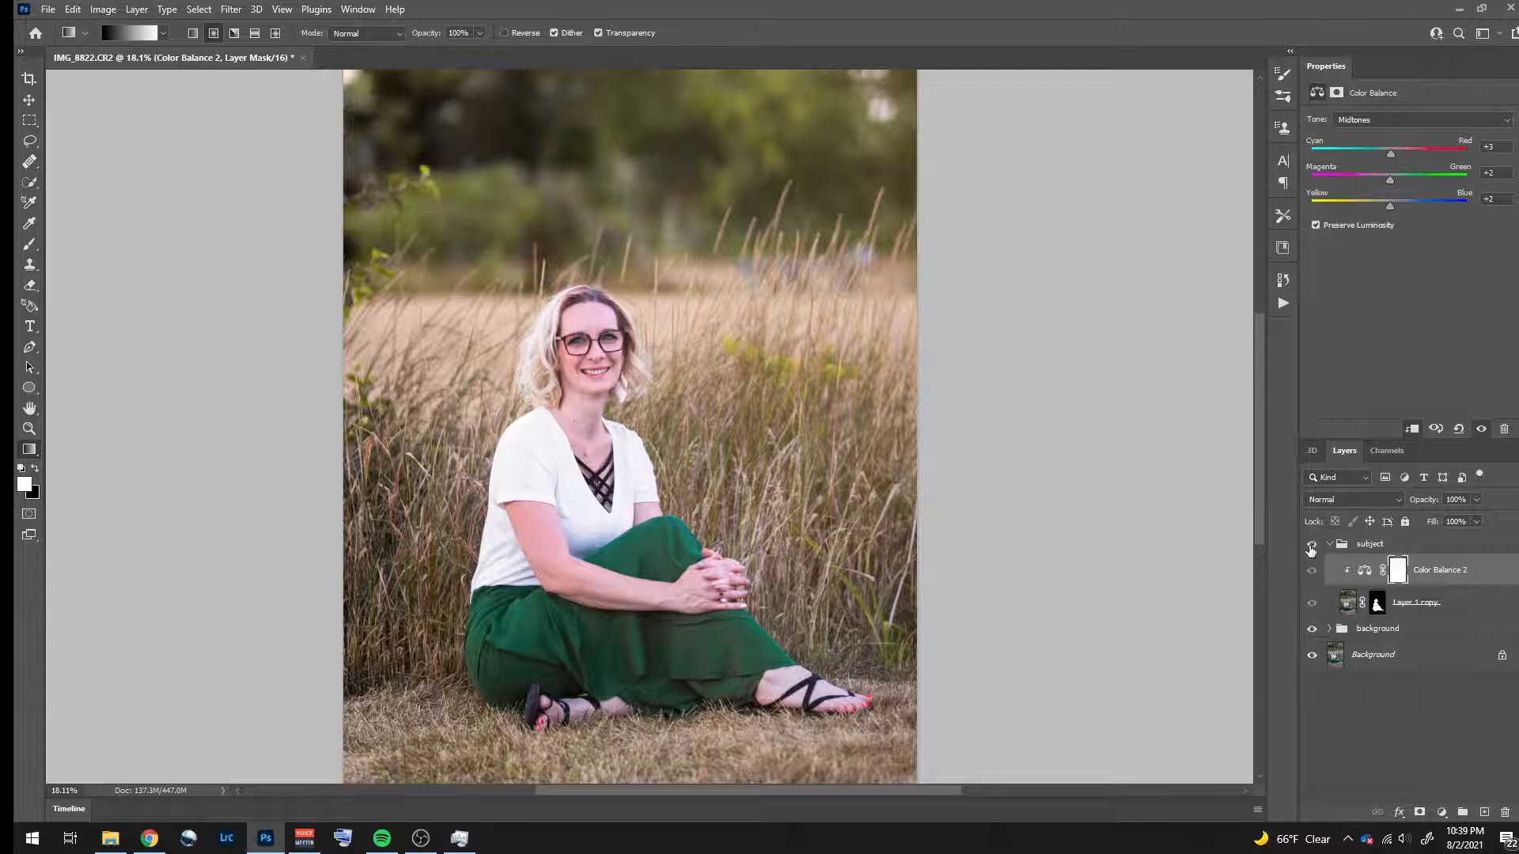
left_click(1311, 546)
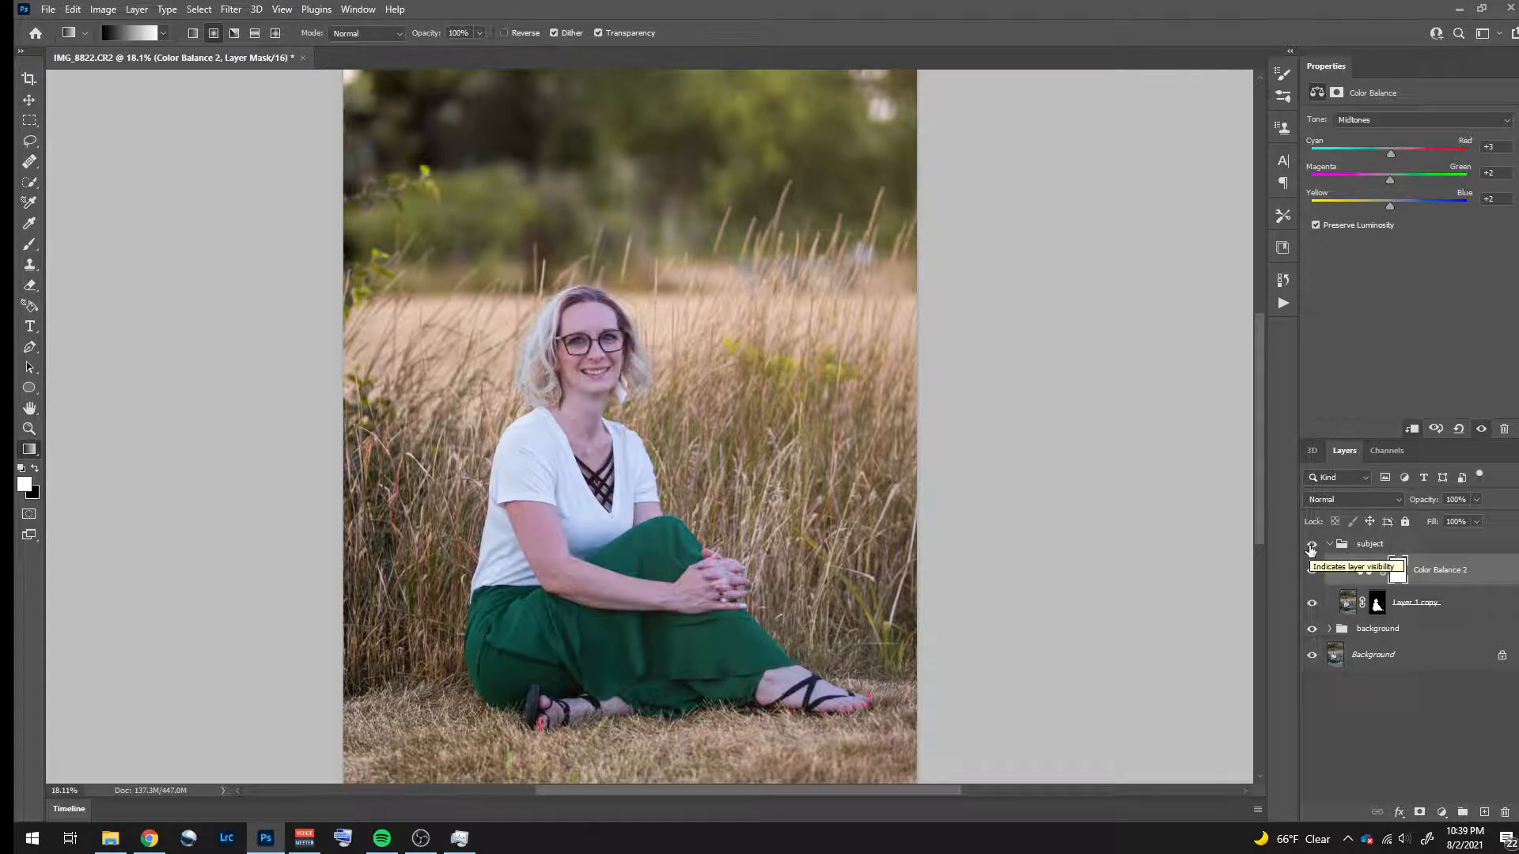
left_click(1311, 546)
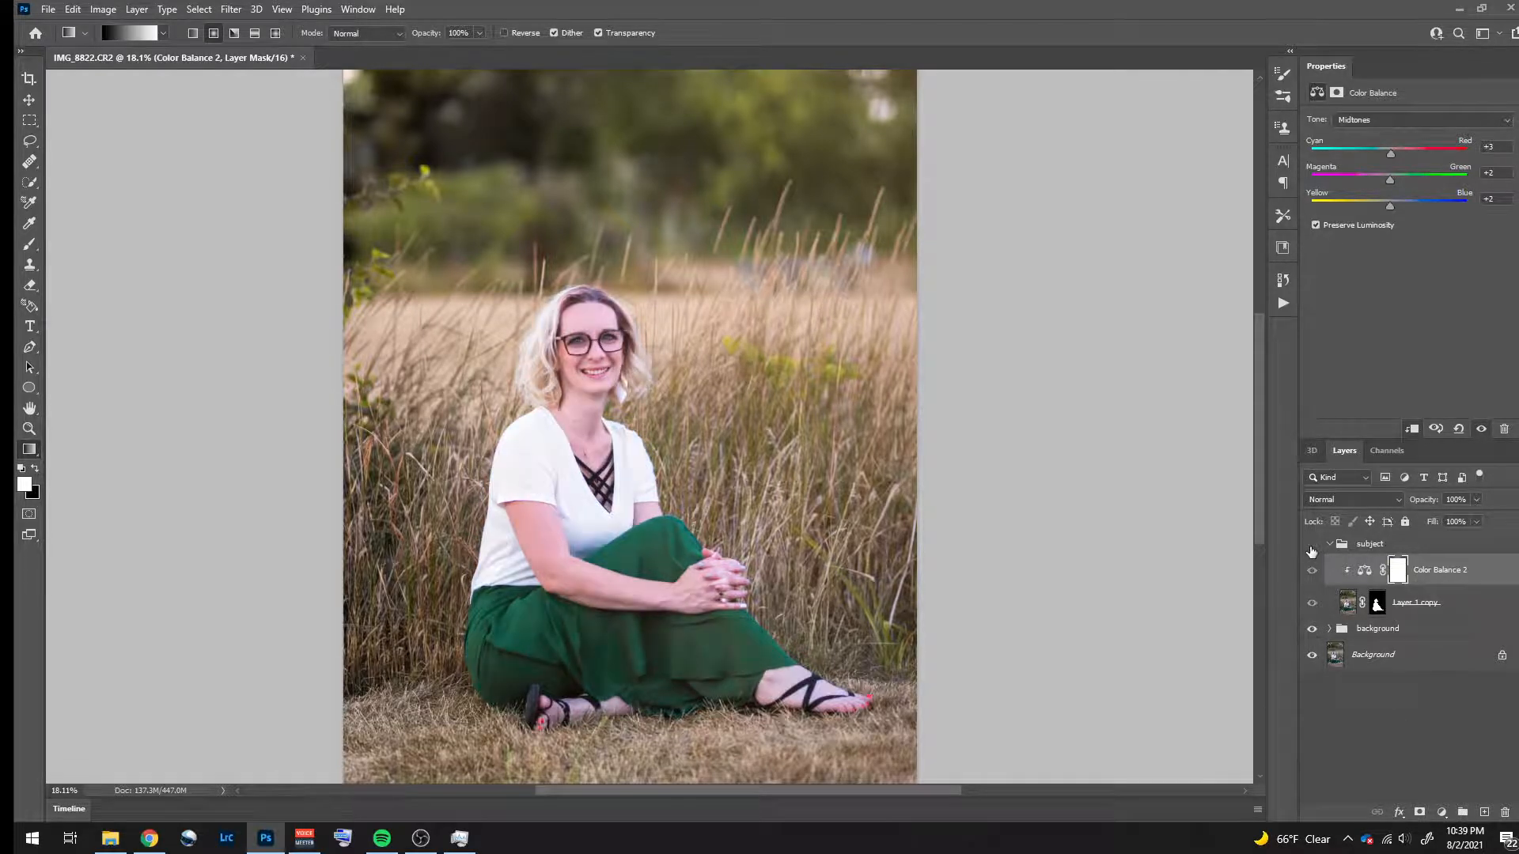
left_click(1311, 547)
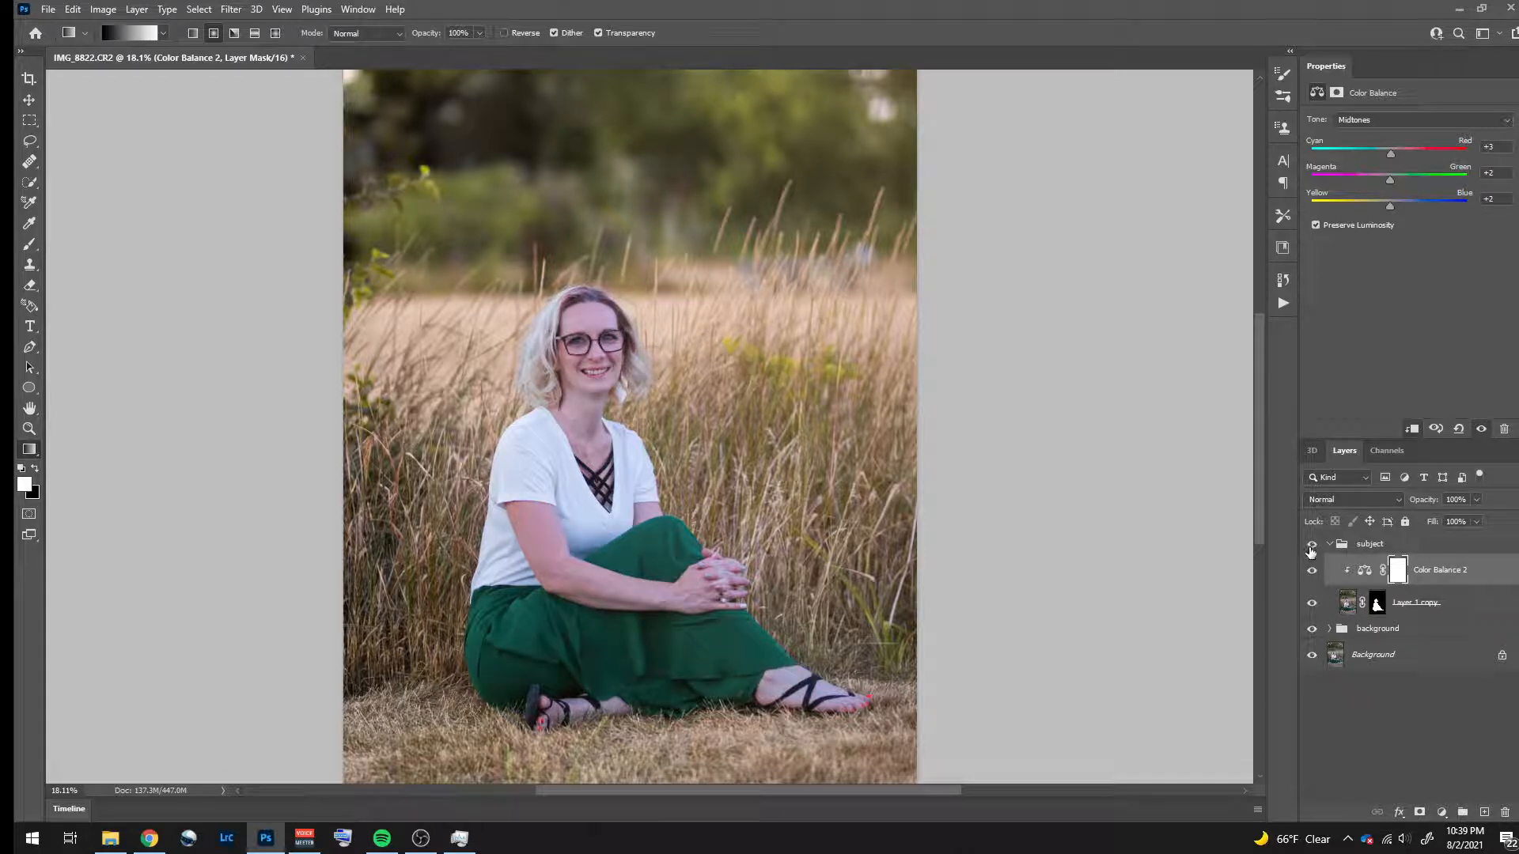
- Add a clipped Brightness/Contrast adjustment above the subject's Color Balance and set brightness 33 and contrast 9
left_click(1480, 605)
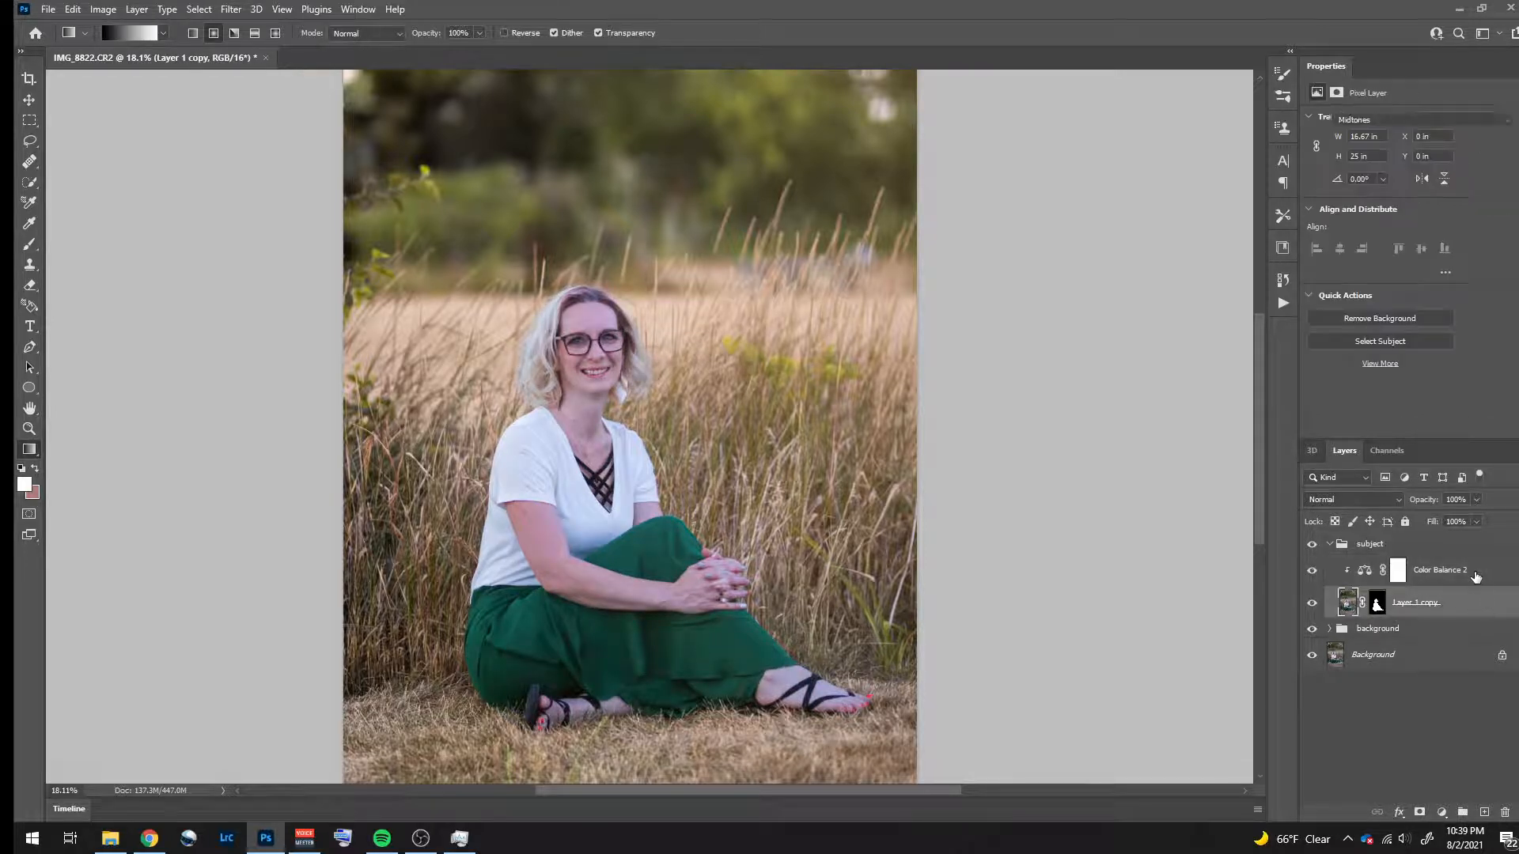
left_click(1475, 577)
left_click(1441, 812)
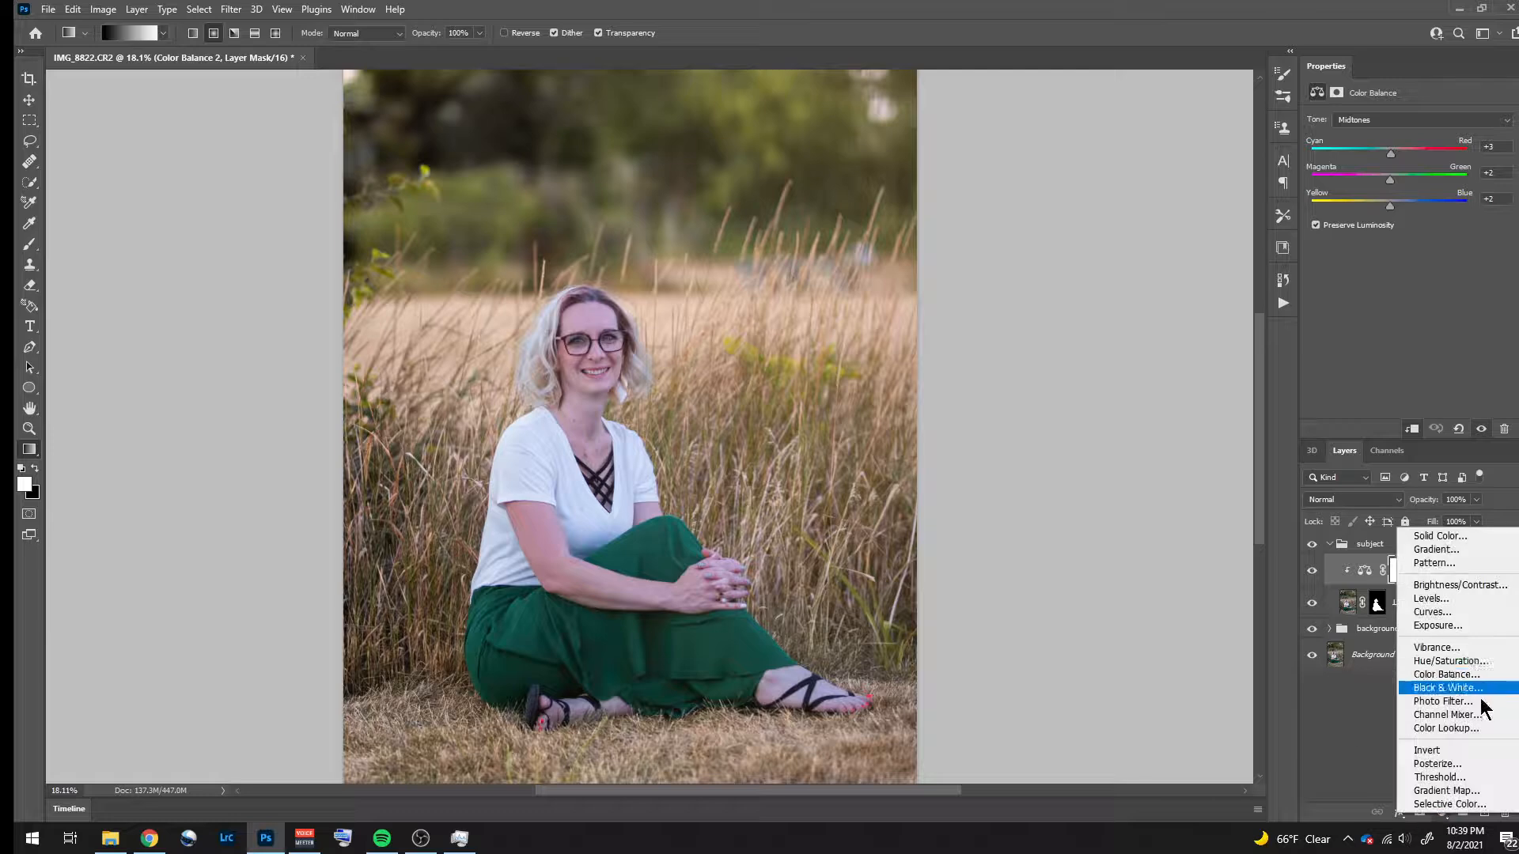
left_click(1463, 587)
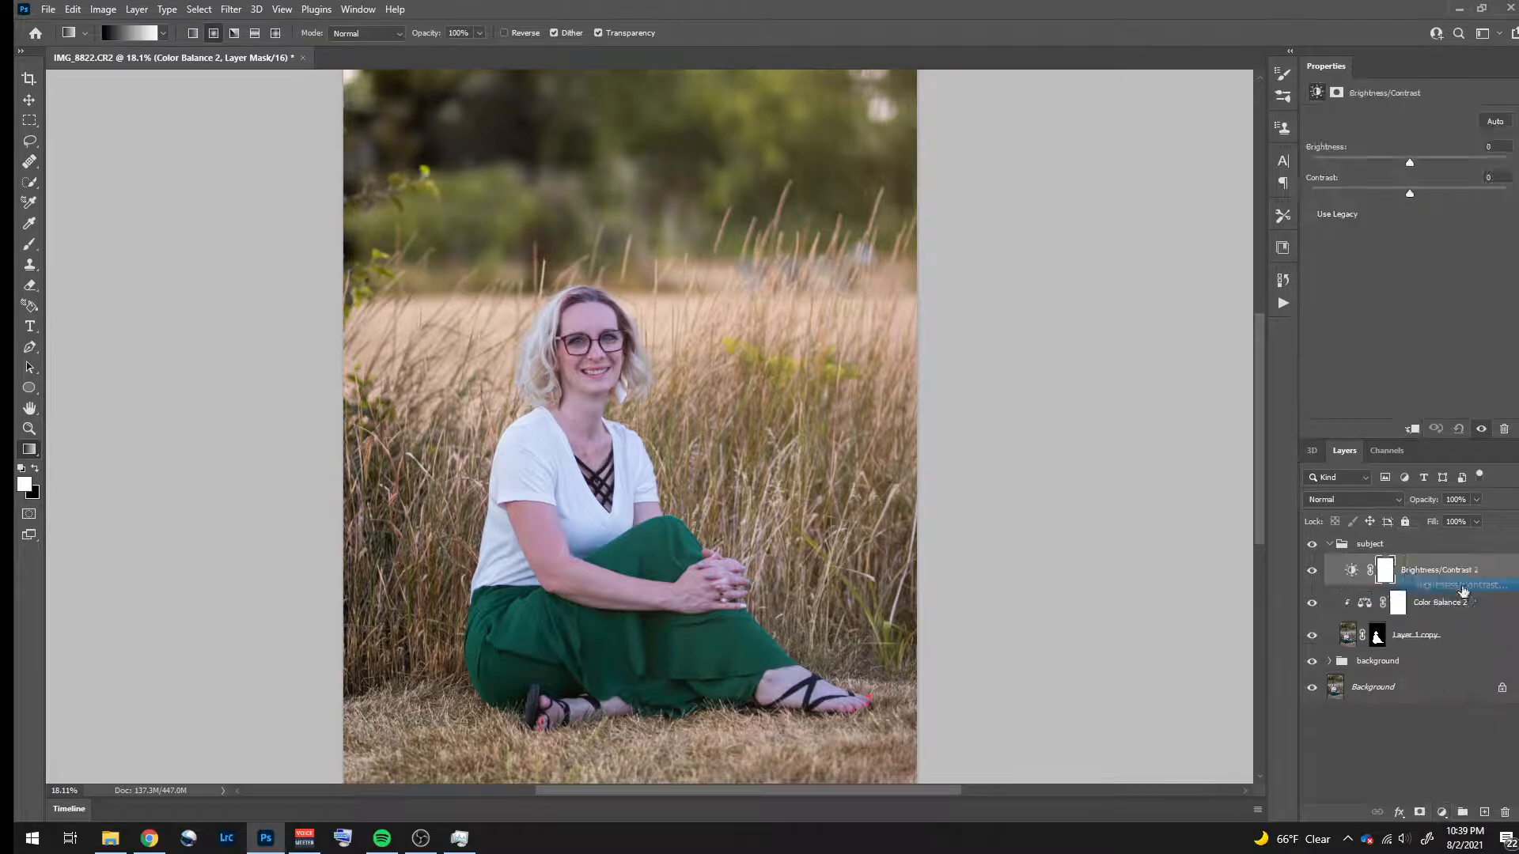
right_click(1465, 574)
left_click(1289, 457)
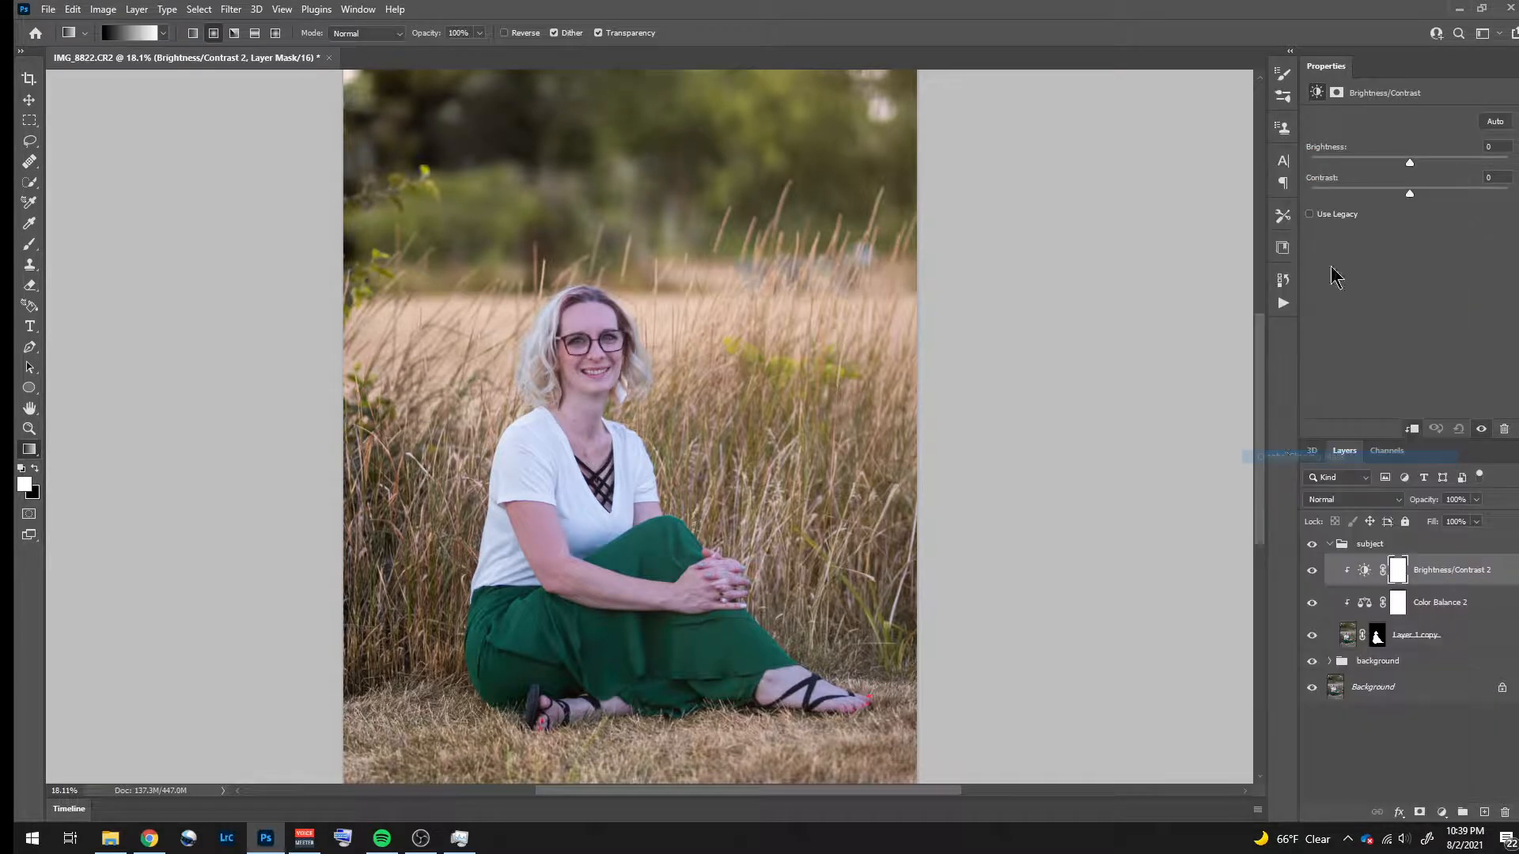
left_click_drag(1411, 162, 1430, 163)
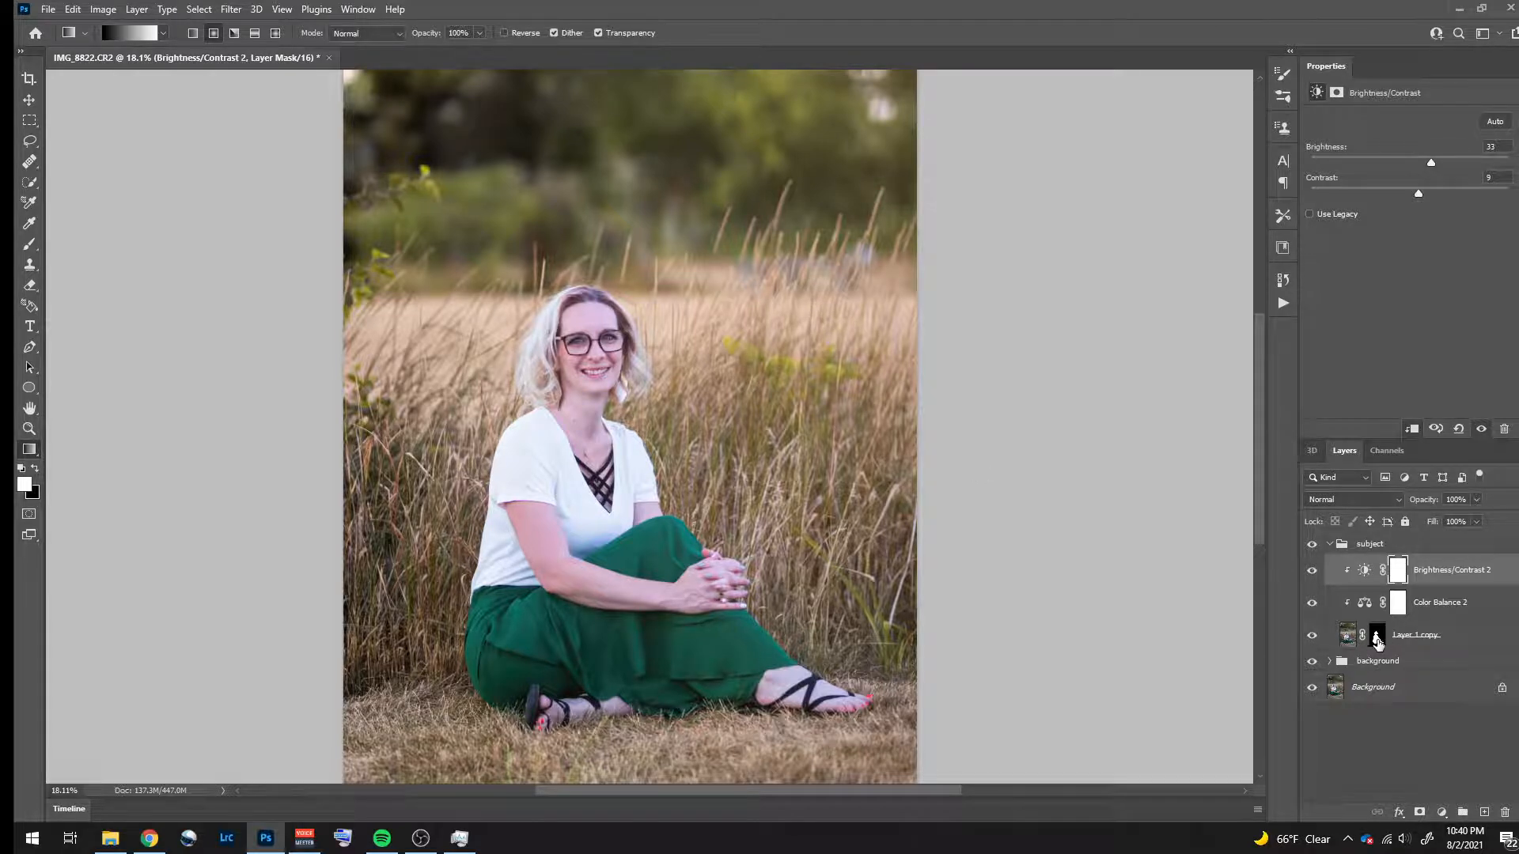
- Display the subject layer's mask on its own in the canvas and activate the Brush tool
left_click(1377, 643)
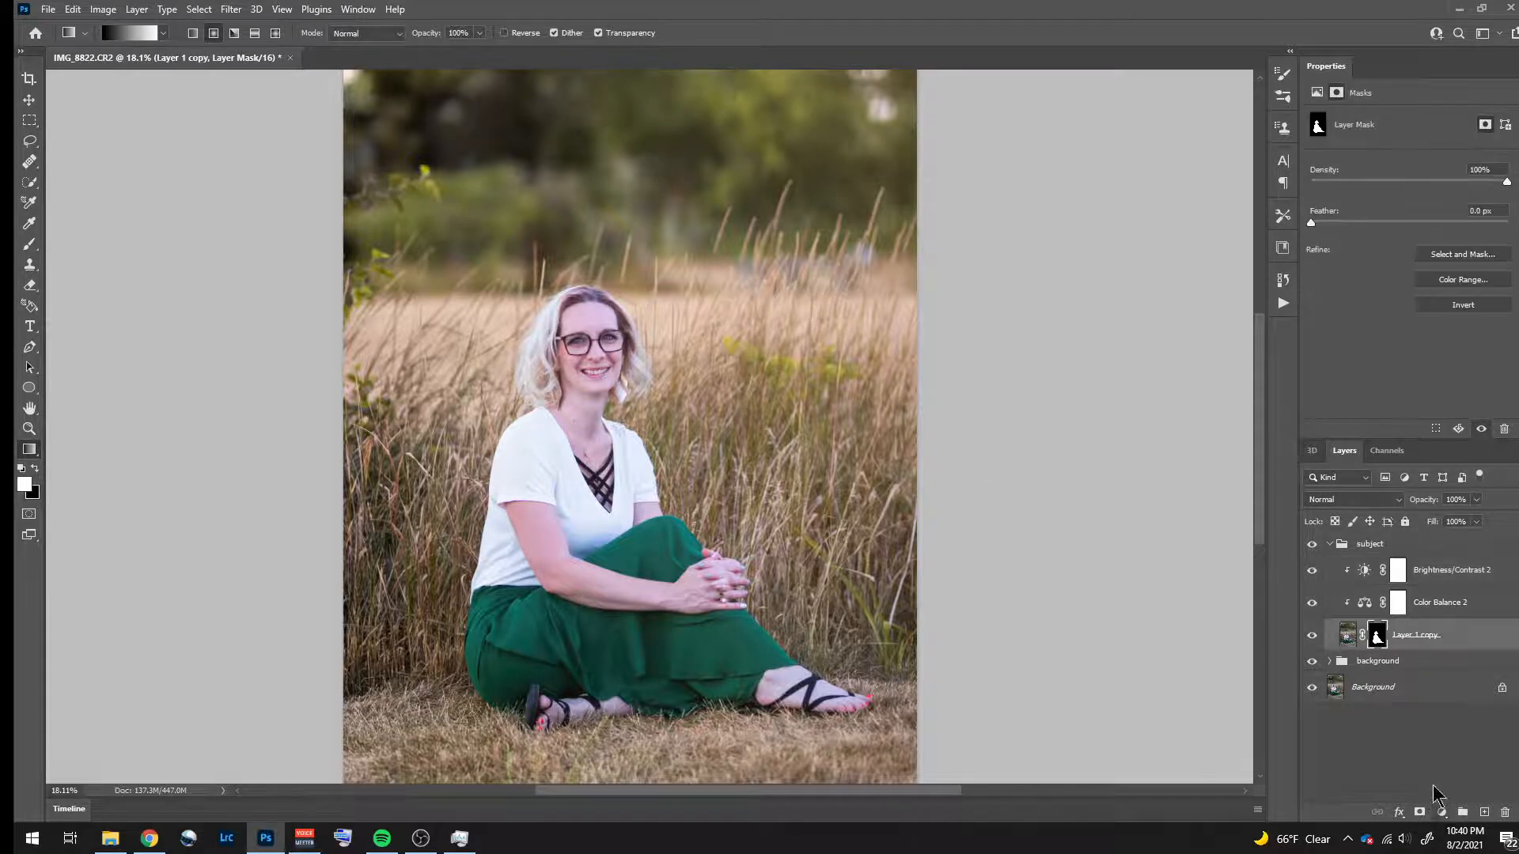
left_click(1377, 639, "alt")
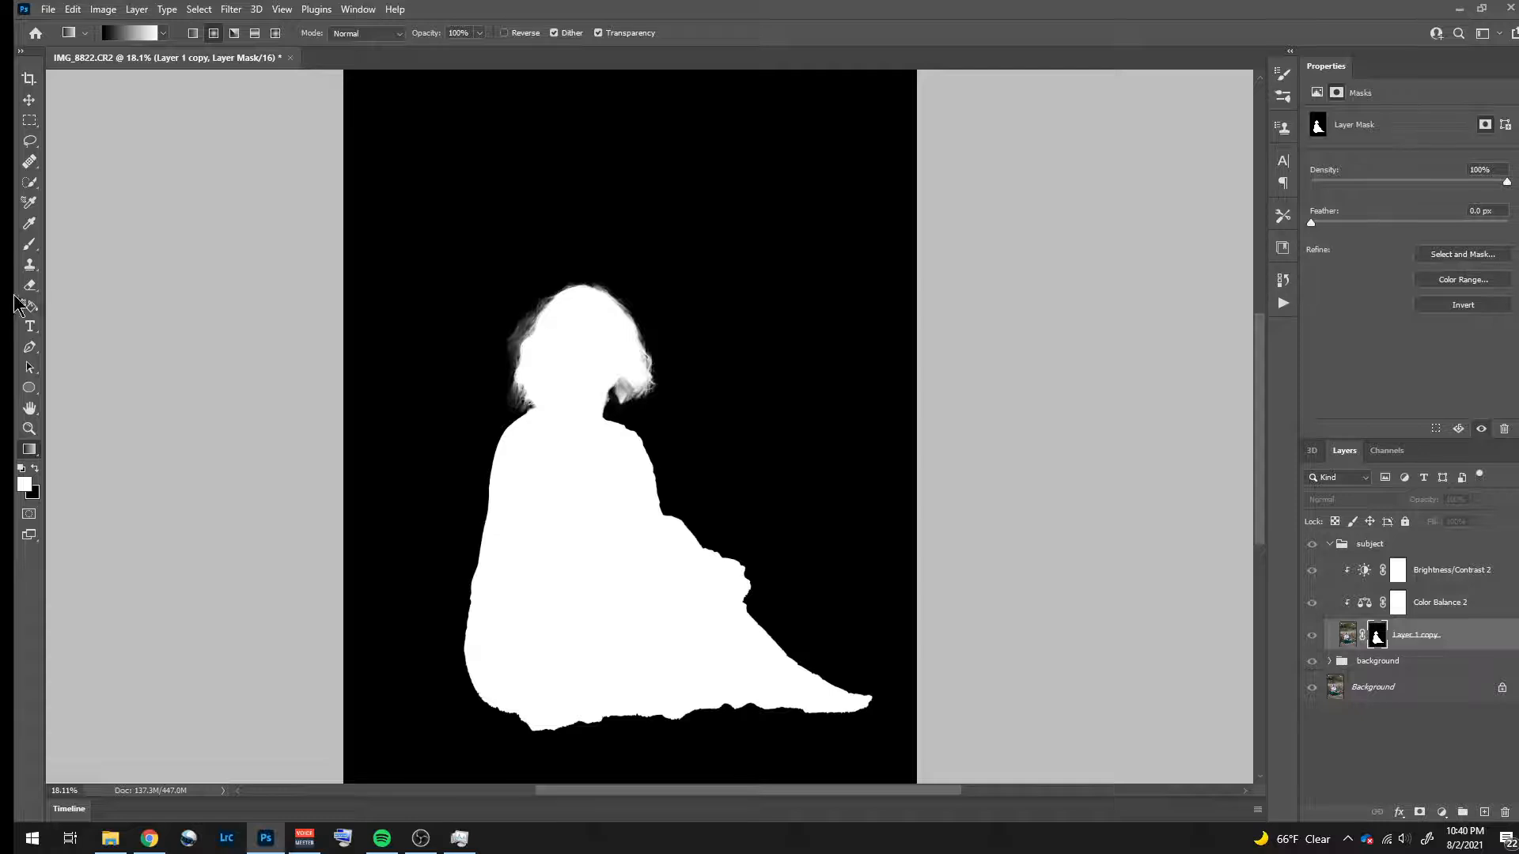
left_click(29, 245)
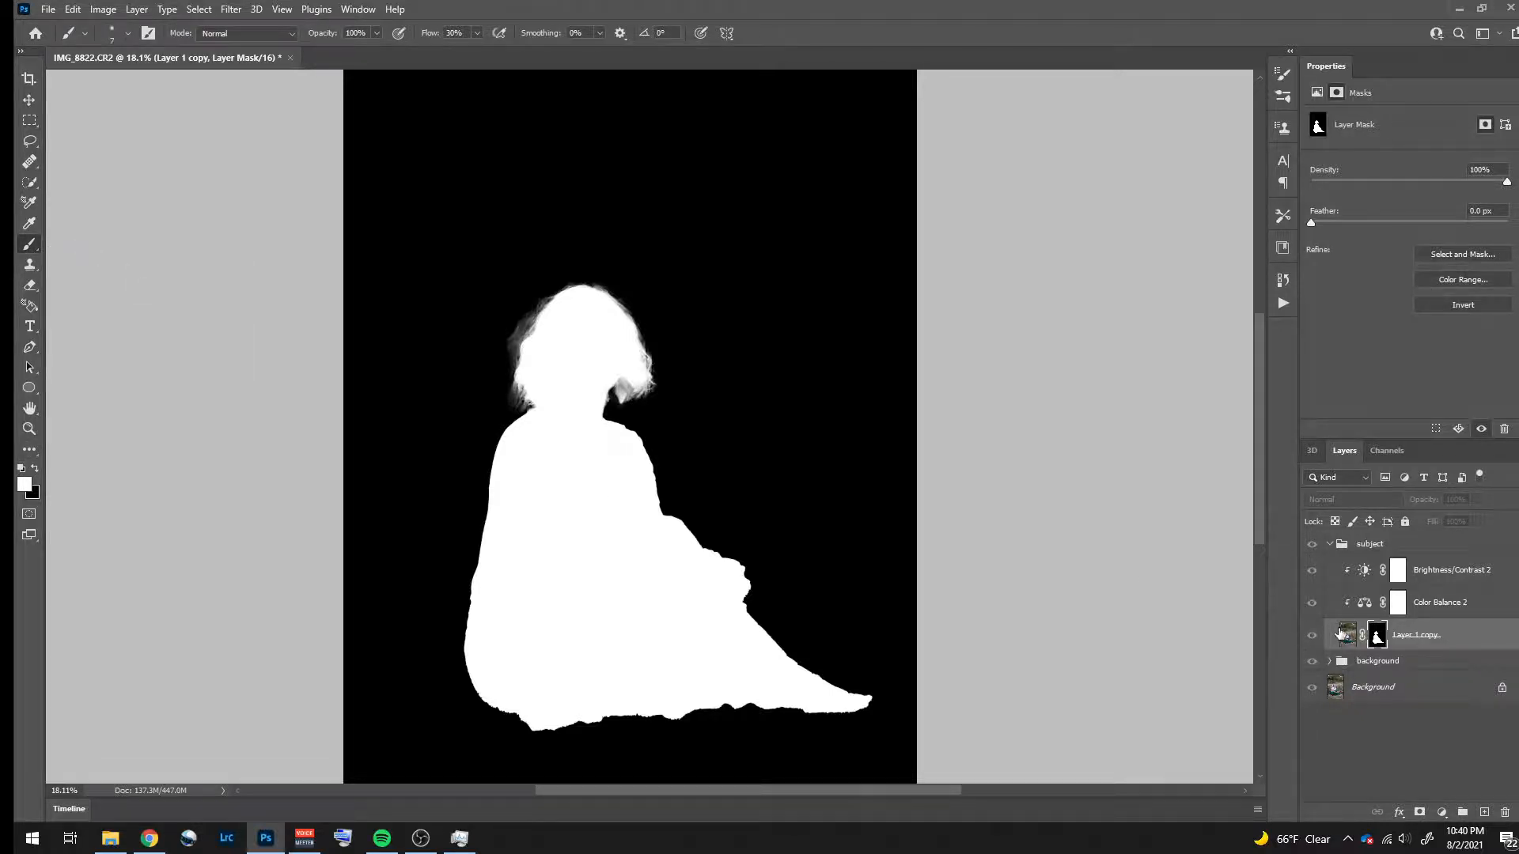
left_click(1355, 637)
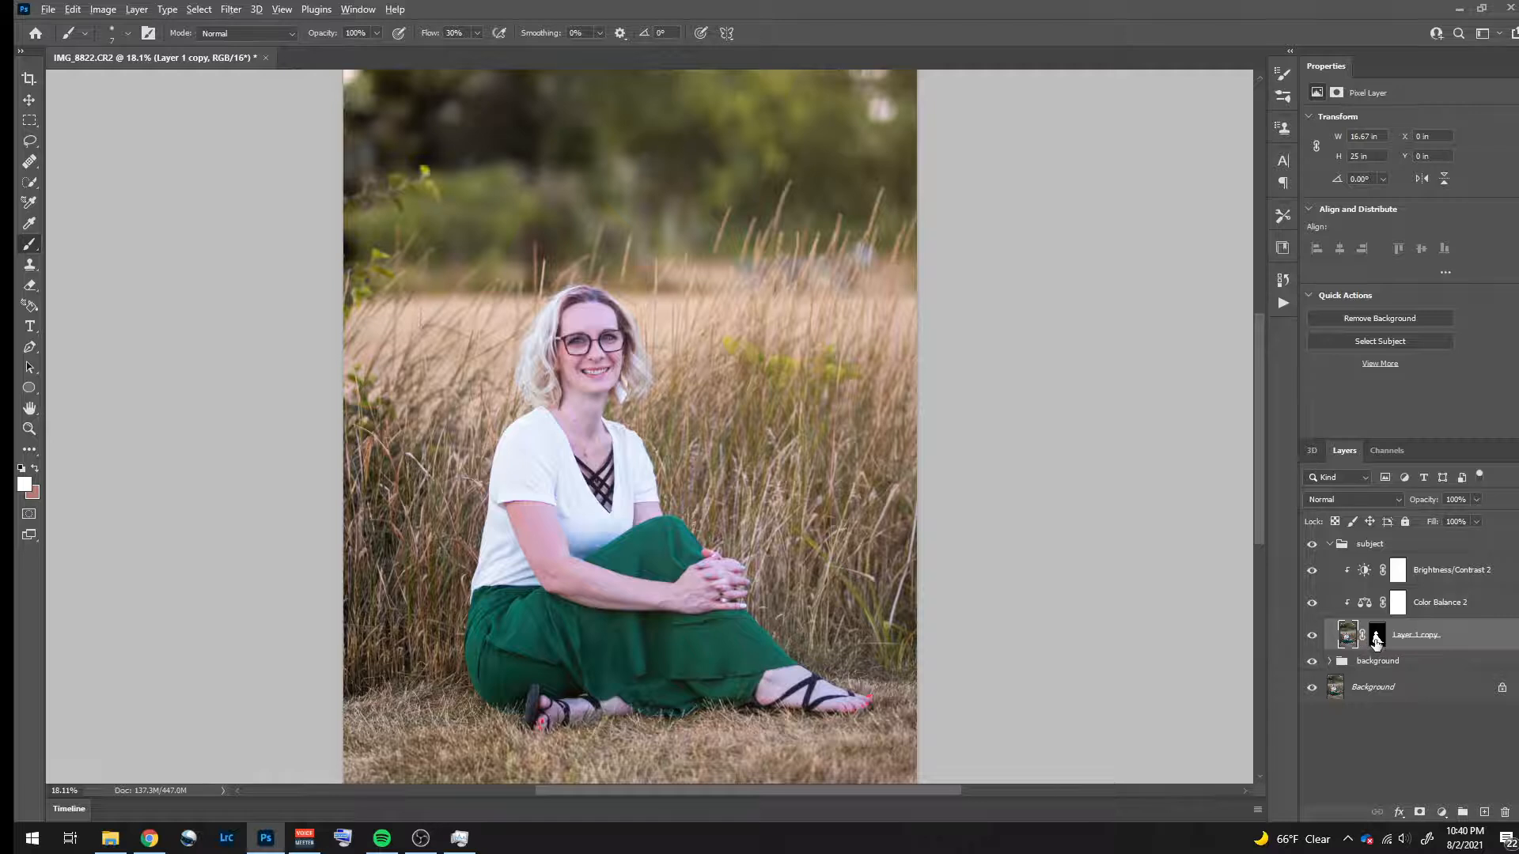
left_click(1377, 637, "alt")
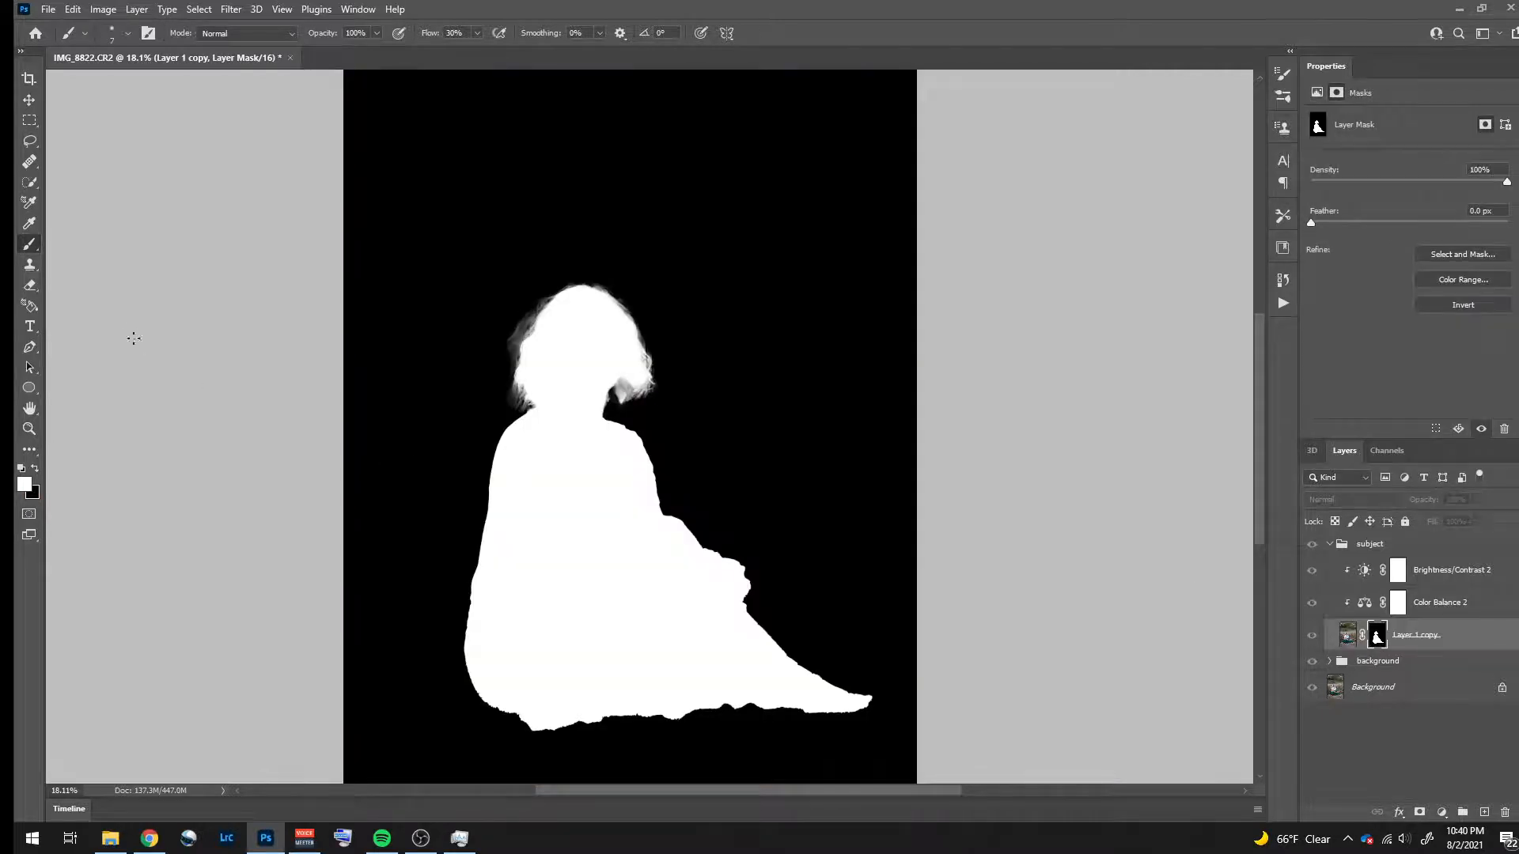
- Paint a soft white halo on the mask around the subject's whole outline, using a 316 px brush at 15% flow
left_click_drag(415, 349, 444, 365)
left_click(477, 33)
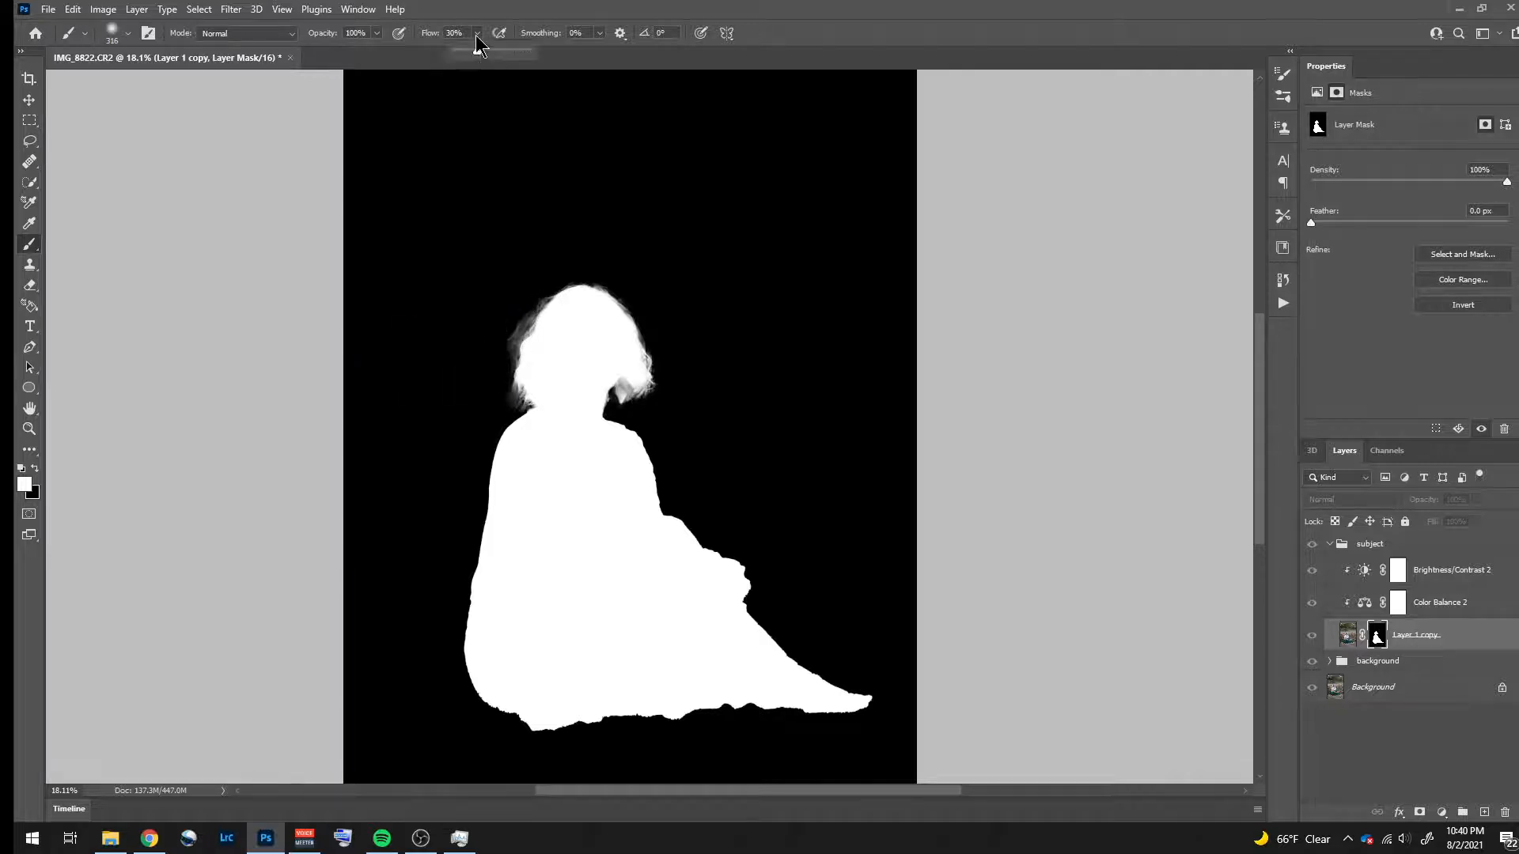
left_click_drag(473, 50, 466, 51)
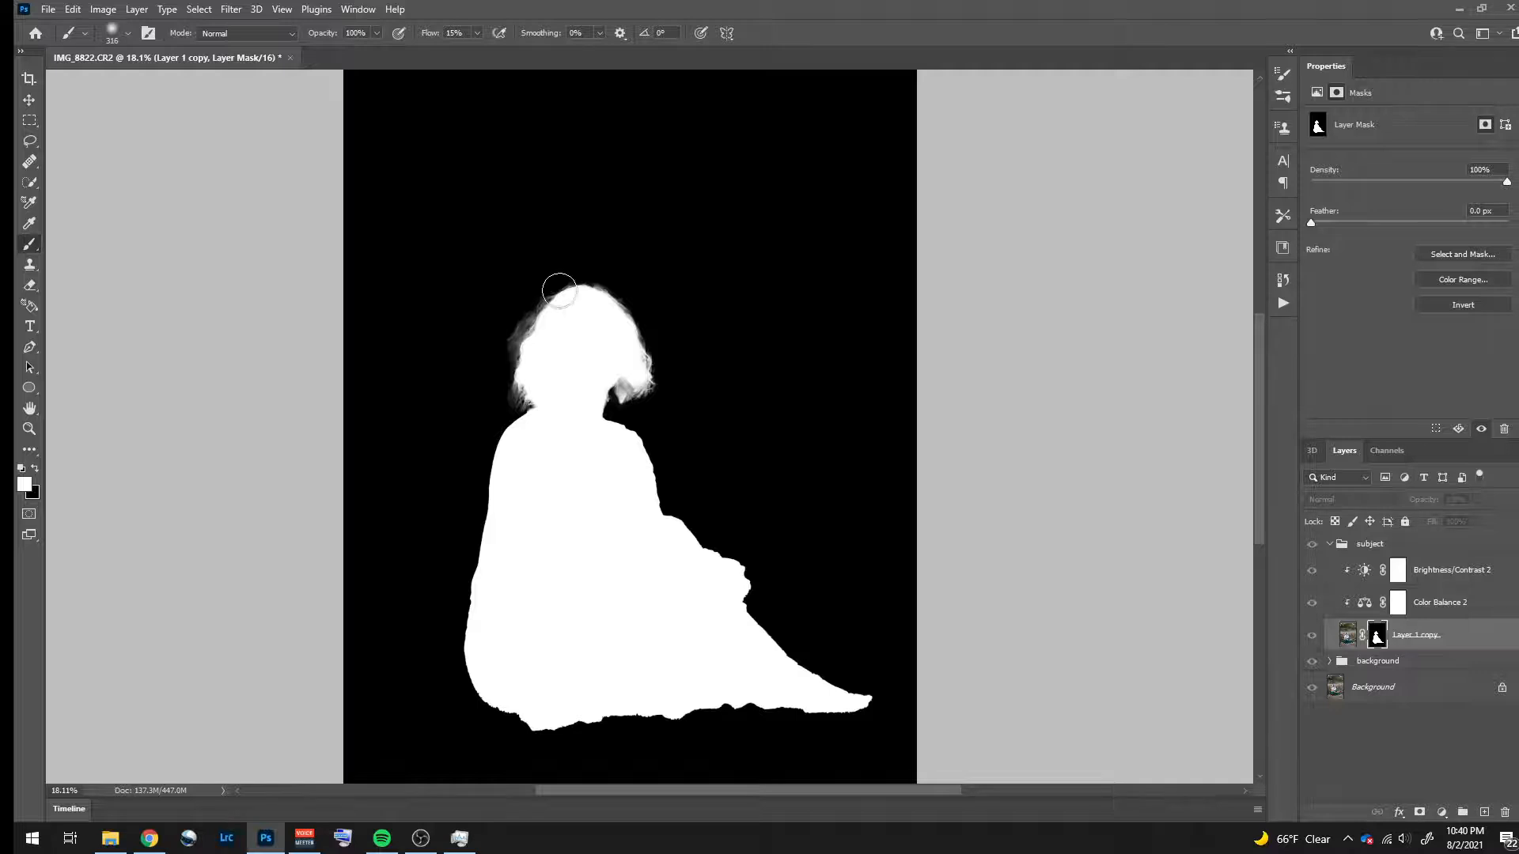
mouse_move(555, 292)
left_mouse_down()
mouse_move(512, 367)
mouse_move(533, 423)
mouse_move(507, 441)
mouse_move(501, 485)
mouse_move(501, 458)
mouse_move(468, 654)
mouse_move(503, 720)
mouse_move(582, 728)
mouse_move(680, 724)
mouse_move(706, 704)
mouse_move(840, 715)
mouse_move(868, 702)
mouse_move(876, 688)
mouse_move(805, 676)
mouse_move(756, 620)
mouse_move(742, 565)
mouse_move(655, 517)
mouse_move(626, 421)
mouse_move(603, 417)
mouse_move(607, 387)
mouse_move(649, 394)
mouse_move(644, 348)
mouse_move(622, 302)
mouse_move(553, 270)
left_mouse_up()
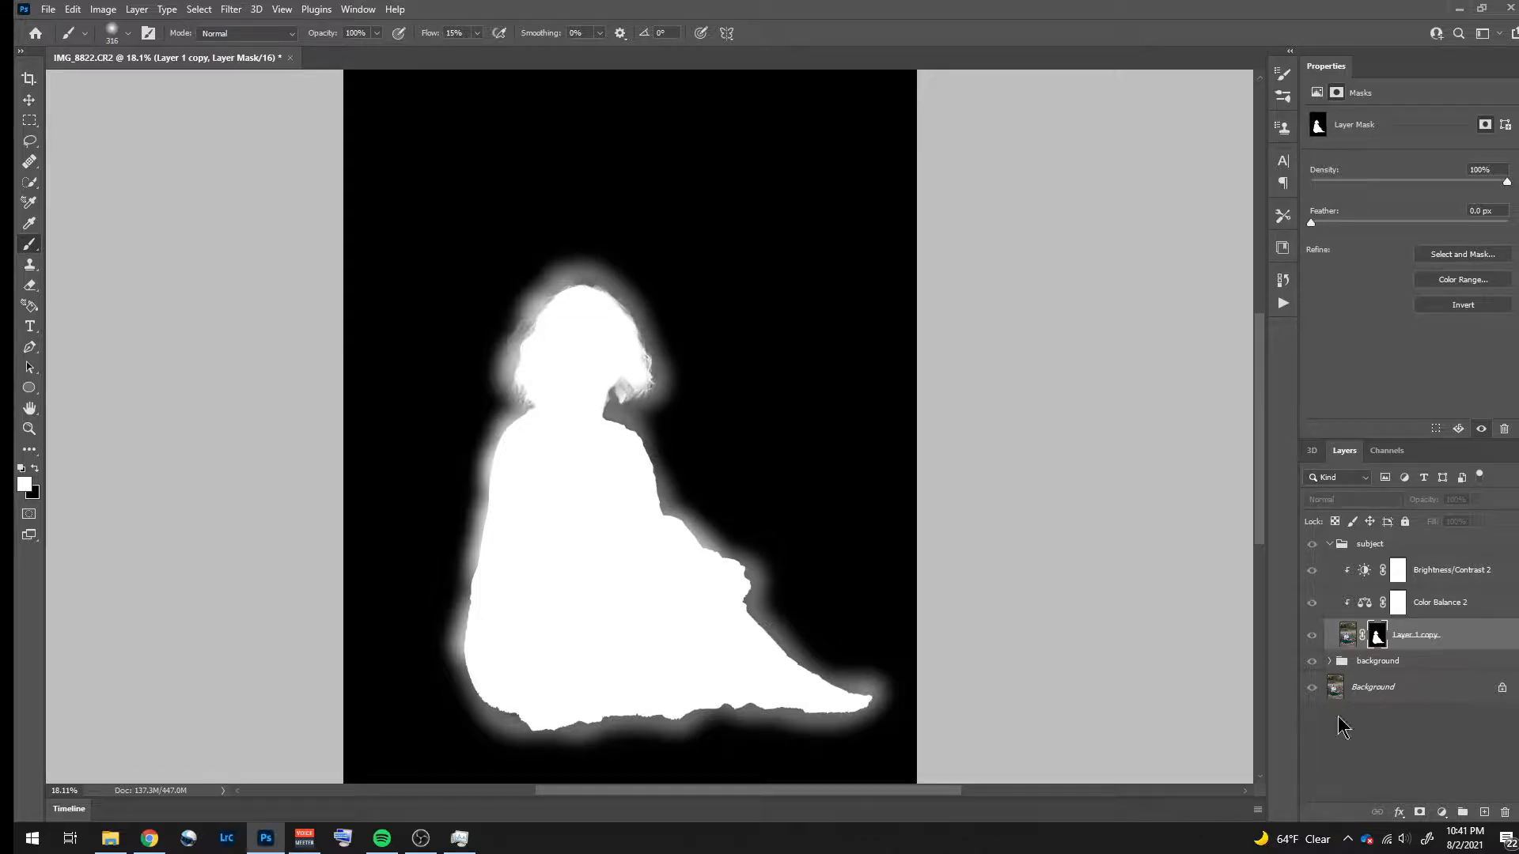
- Leave the mask-only view of the subject layer and compare the portrait with and without the subject group
left_click(1351, 634)
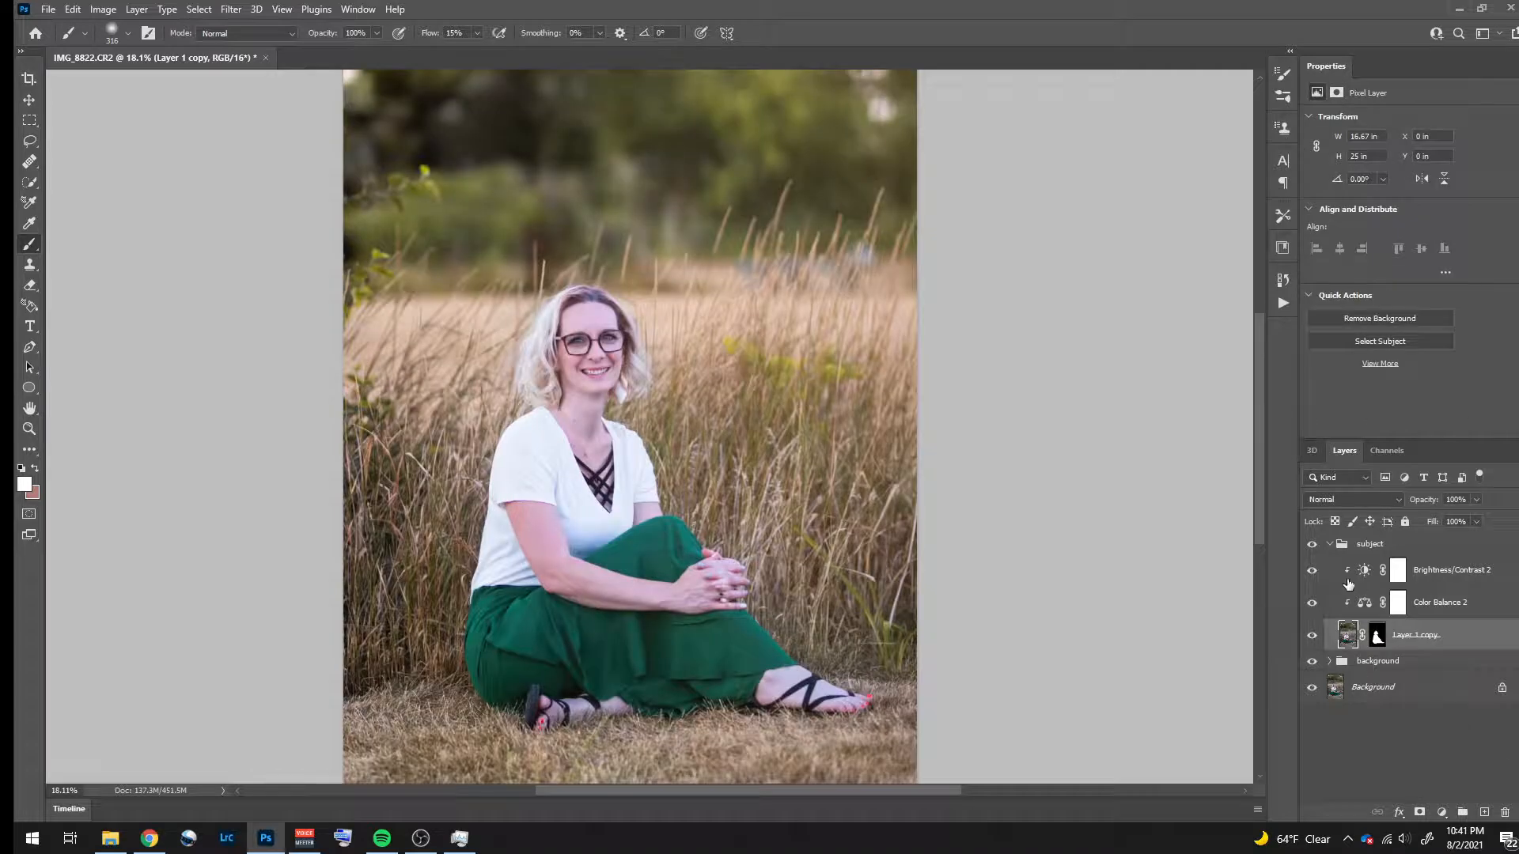
left_click(1311, 547)
left_click(1311, 547)
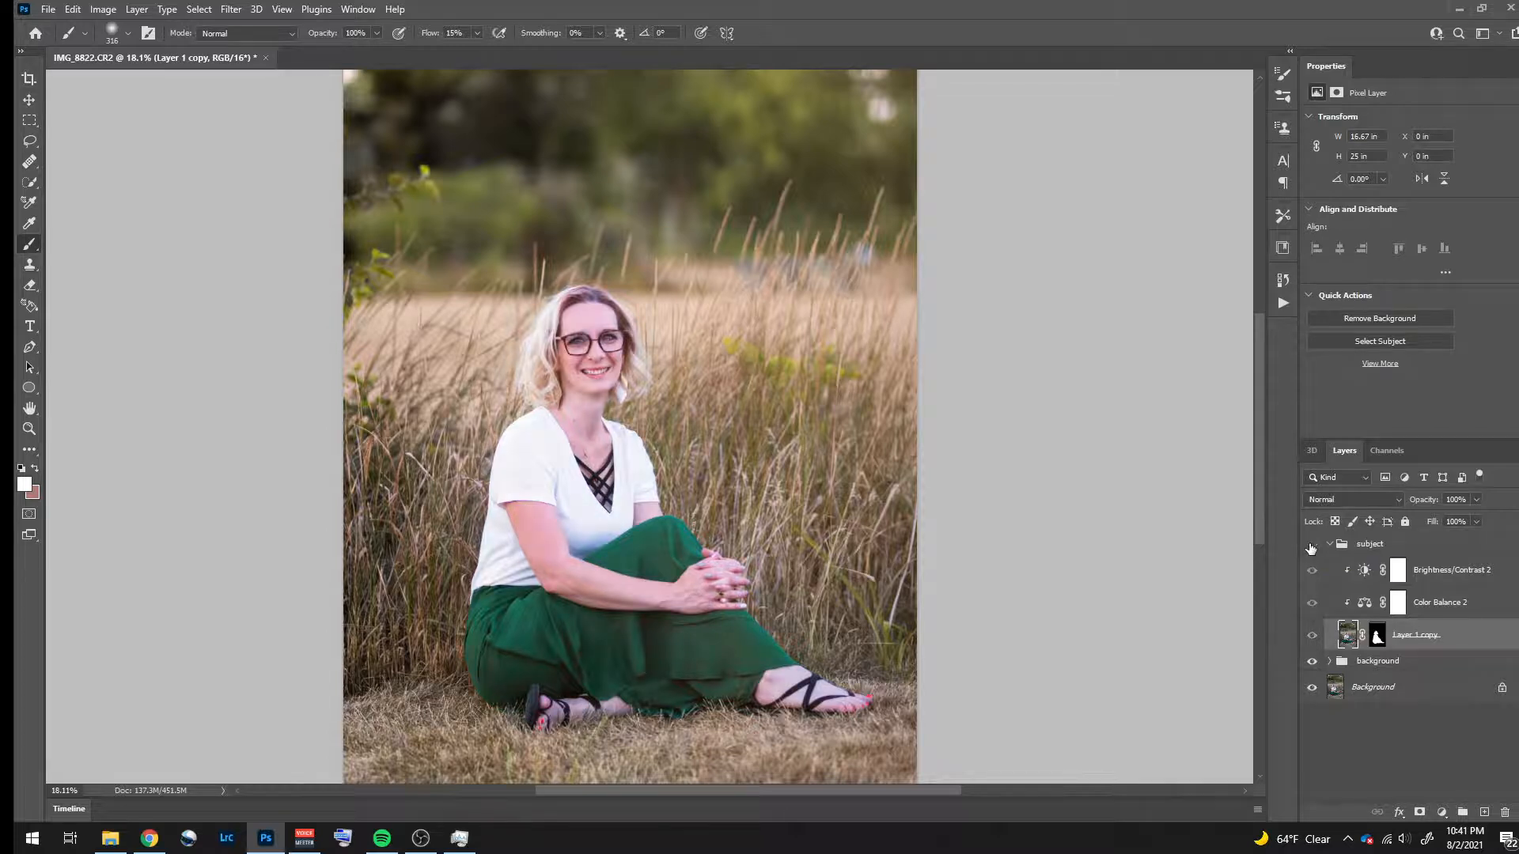
left_click(1311, 547)
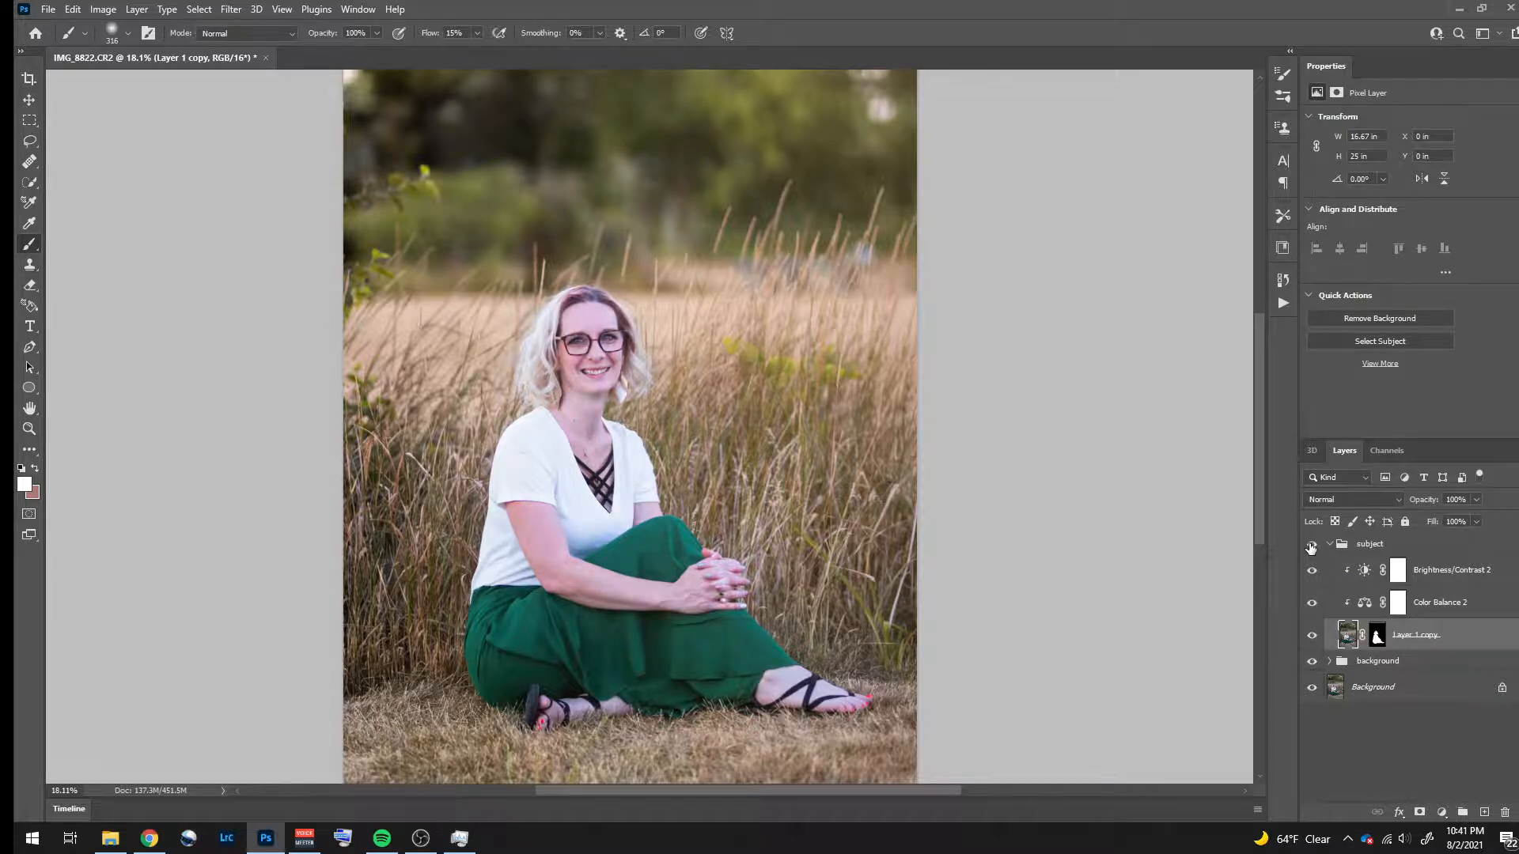
left_click(1311, 553)
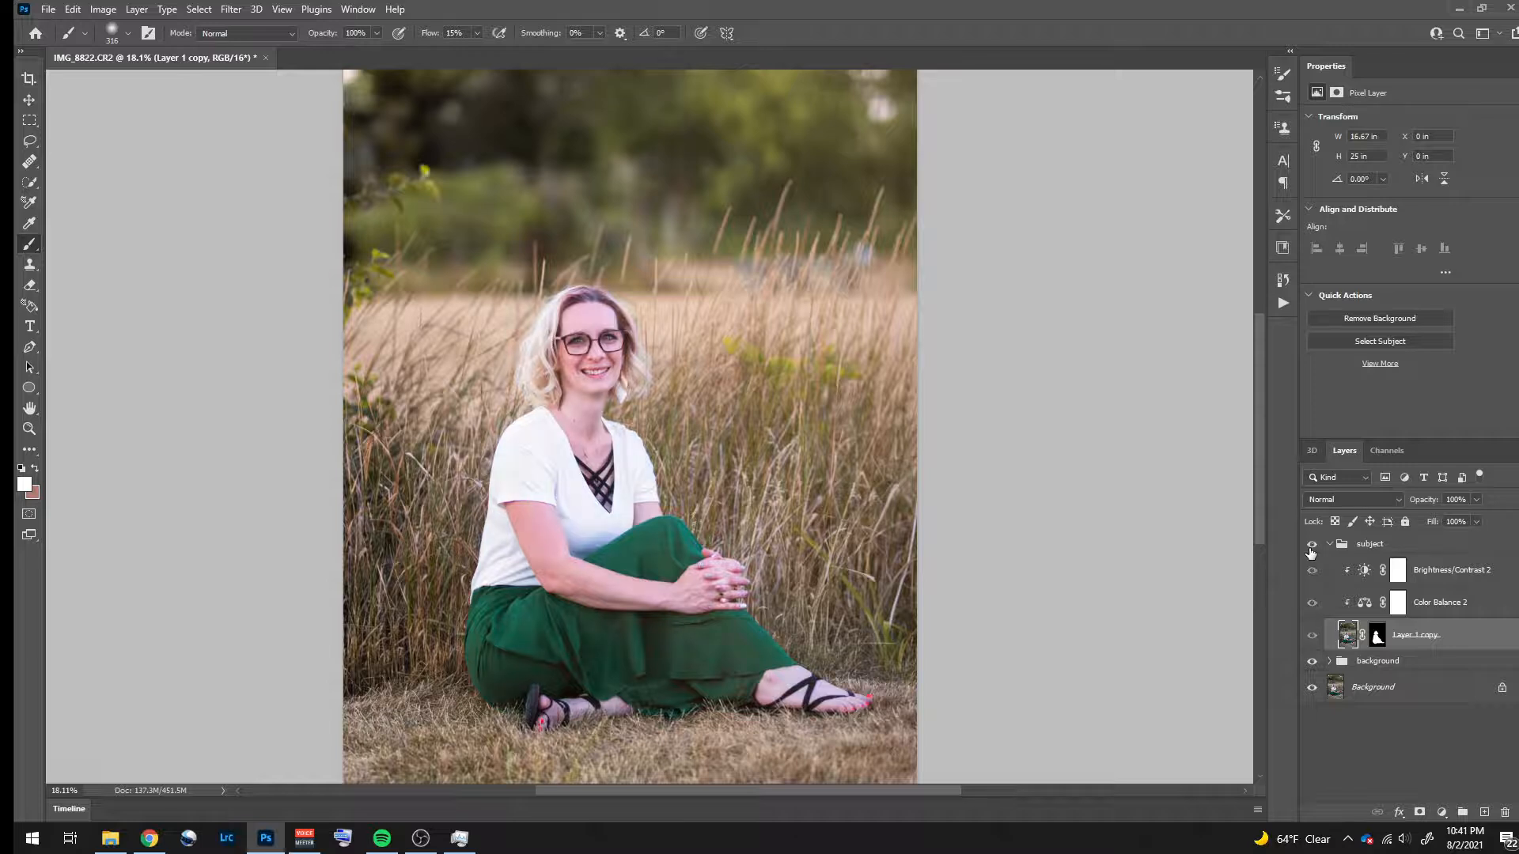
left_click(1311, 547)
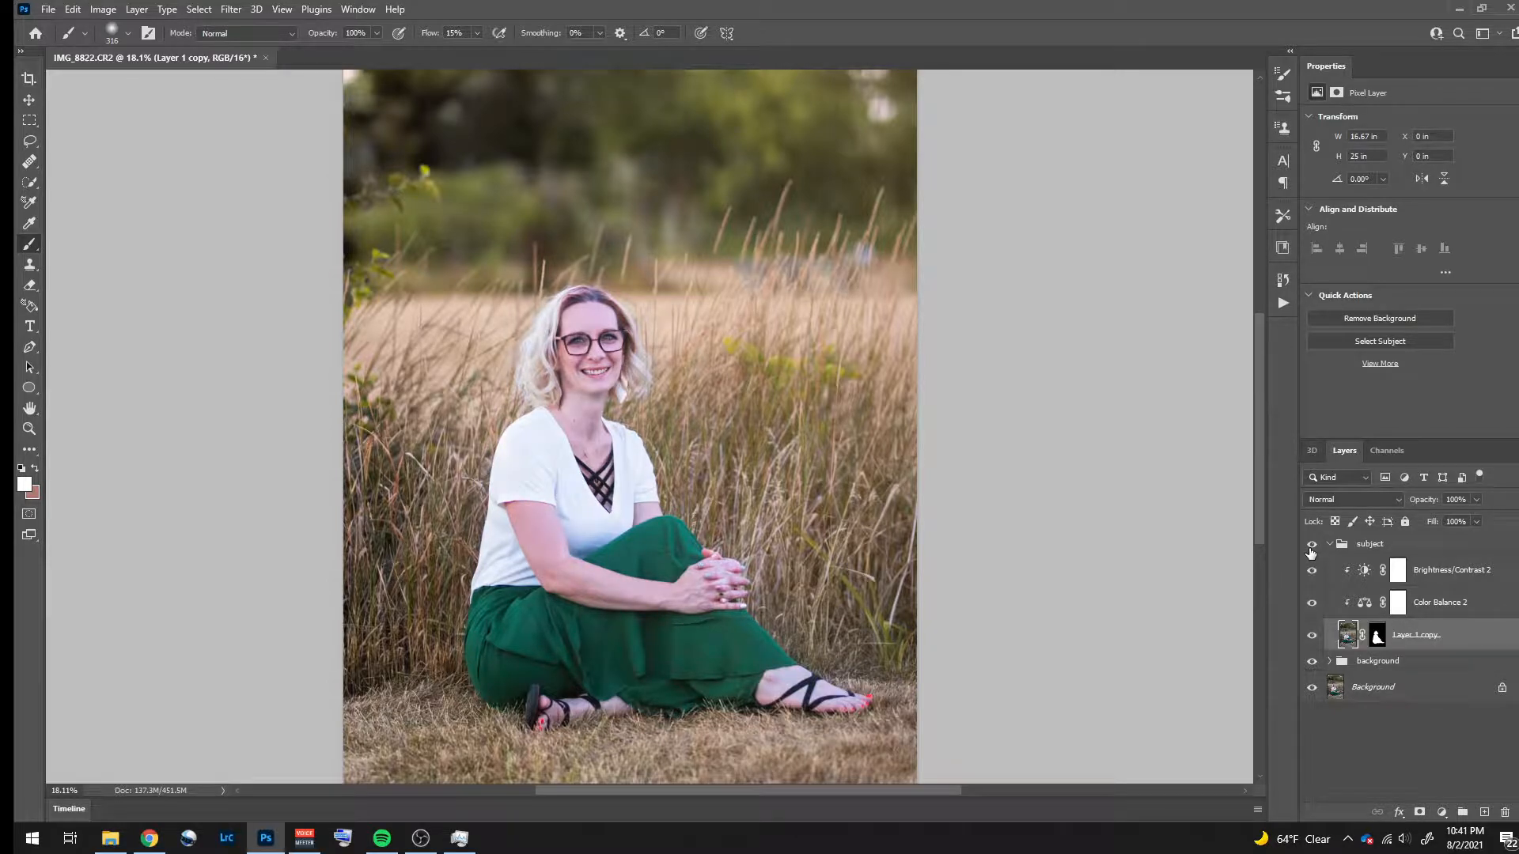
left_click(1311, 553)
left_click(1311, 553)
left_click(1311, 553)
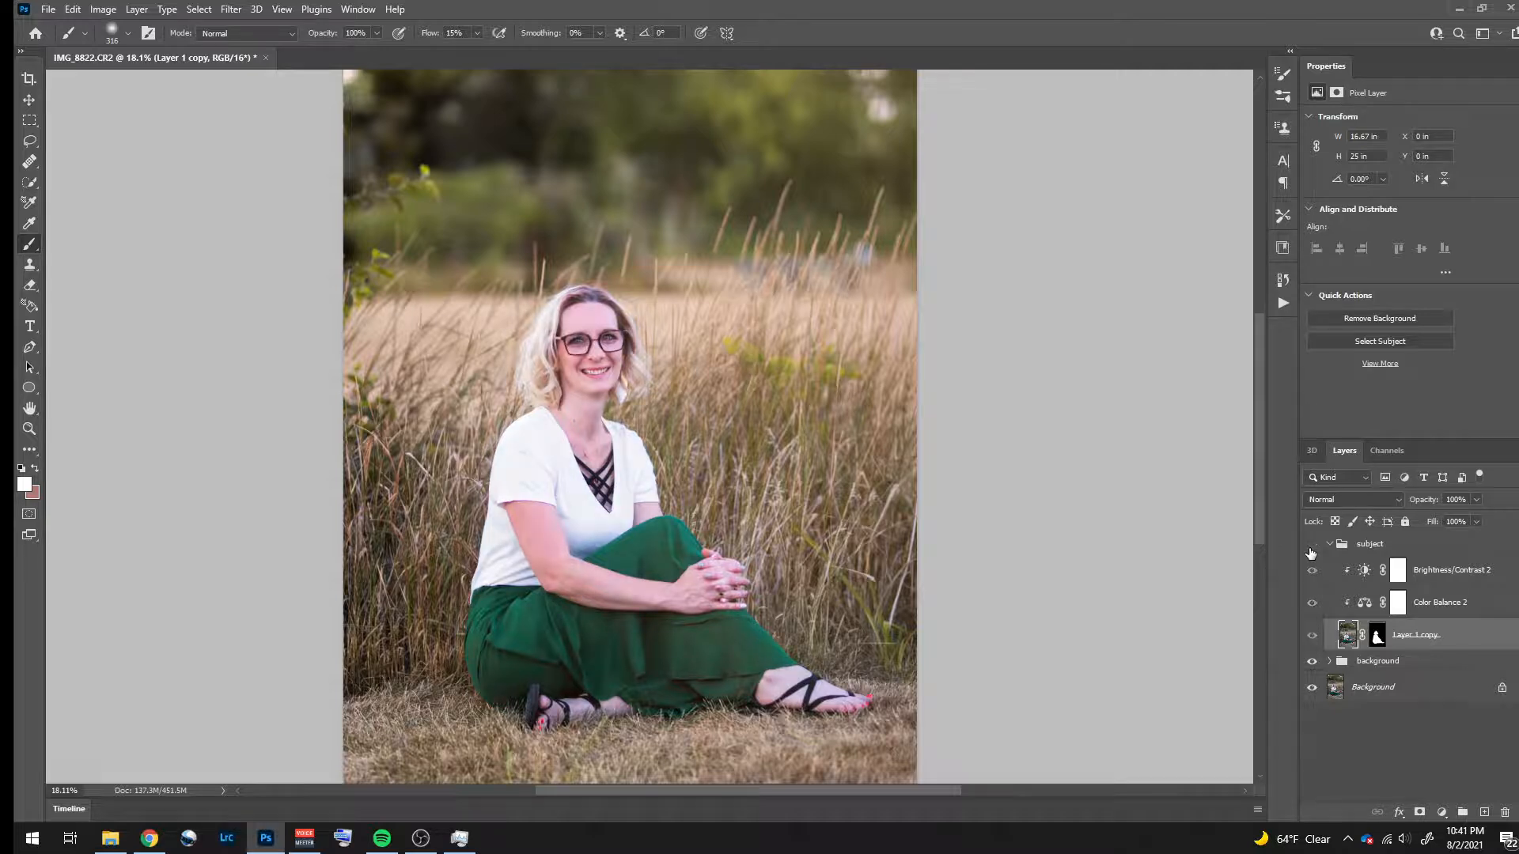
left_click(1311, 553)
left_click(1311, 553)
left_click(1311, 553)
left_click(1312, 551)
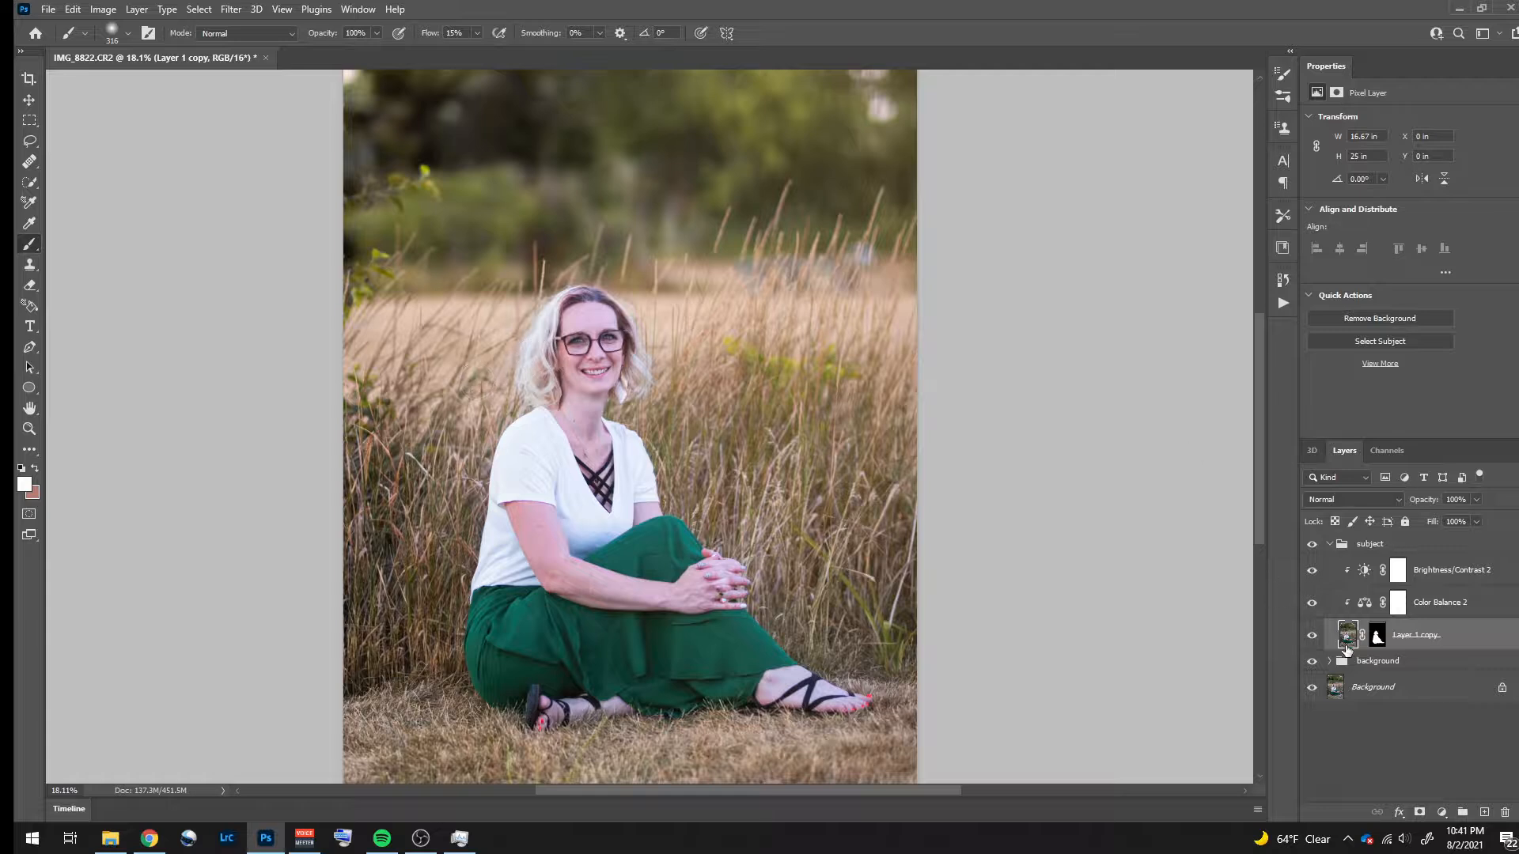
- Compare the image with and without the subject layer, and touch up its mask beside the hair with the 316 px brush at 15% flow
left_click(1377, 638)
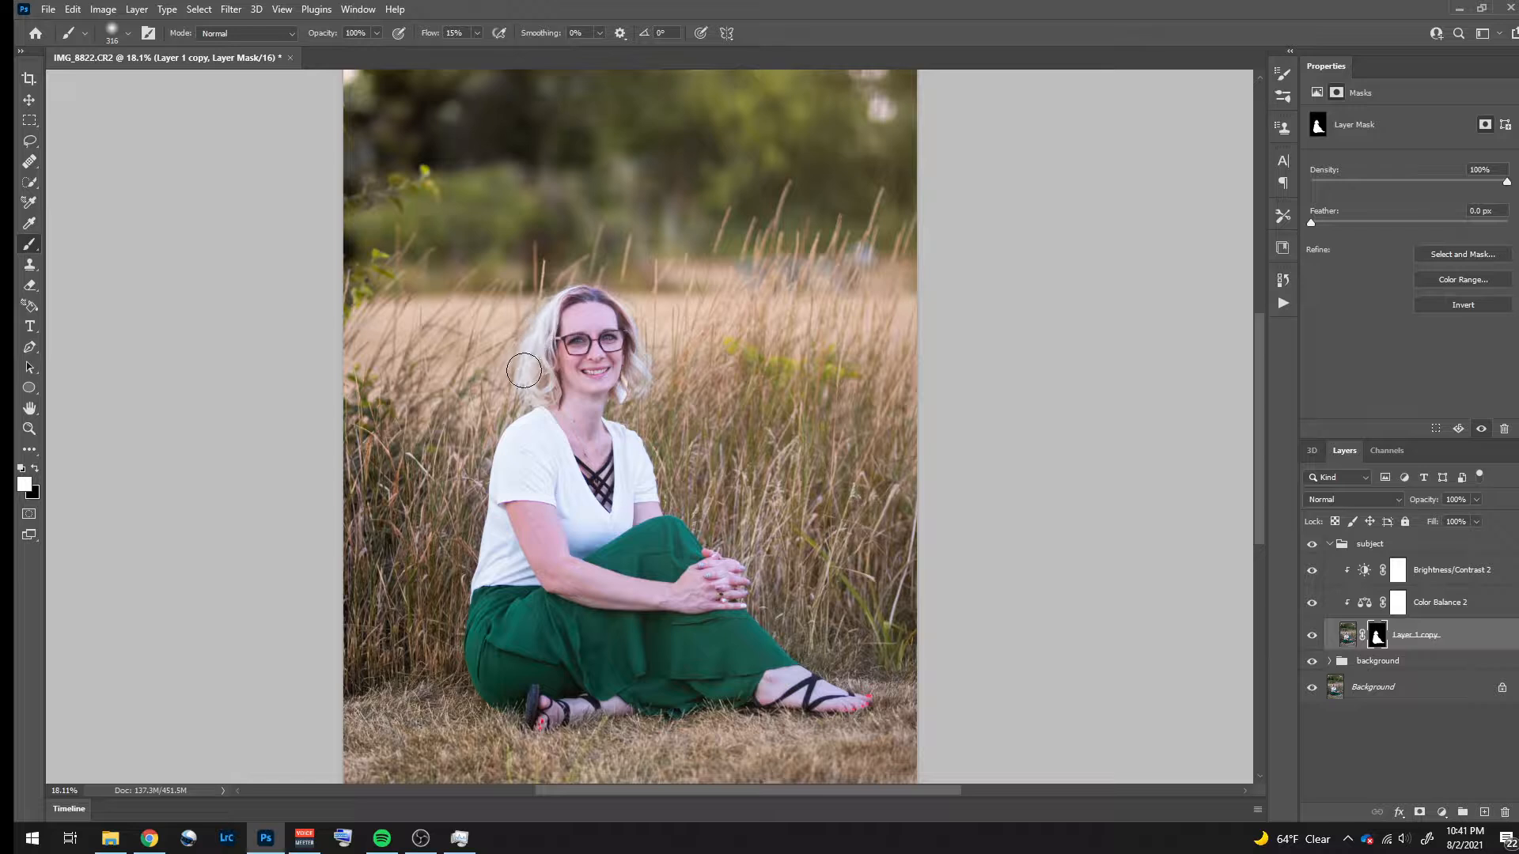
left_click(1311, 637)
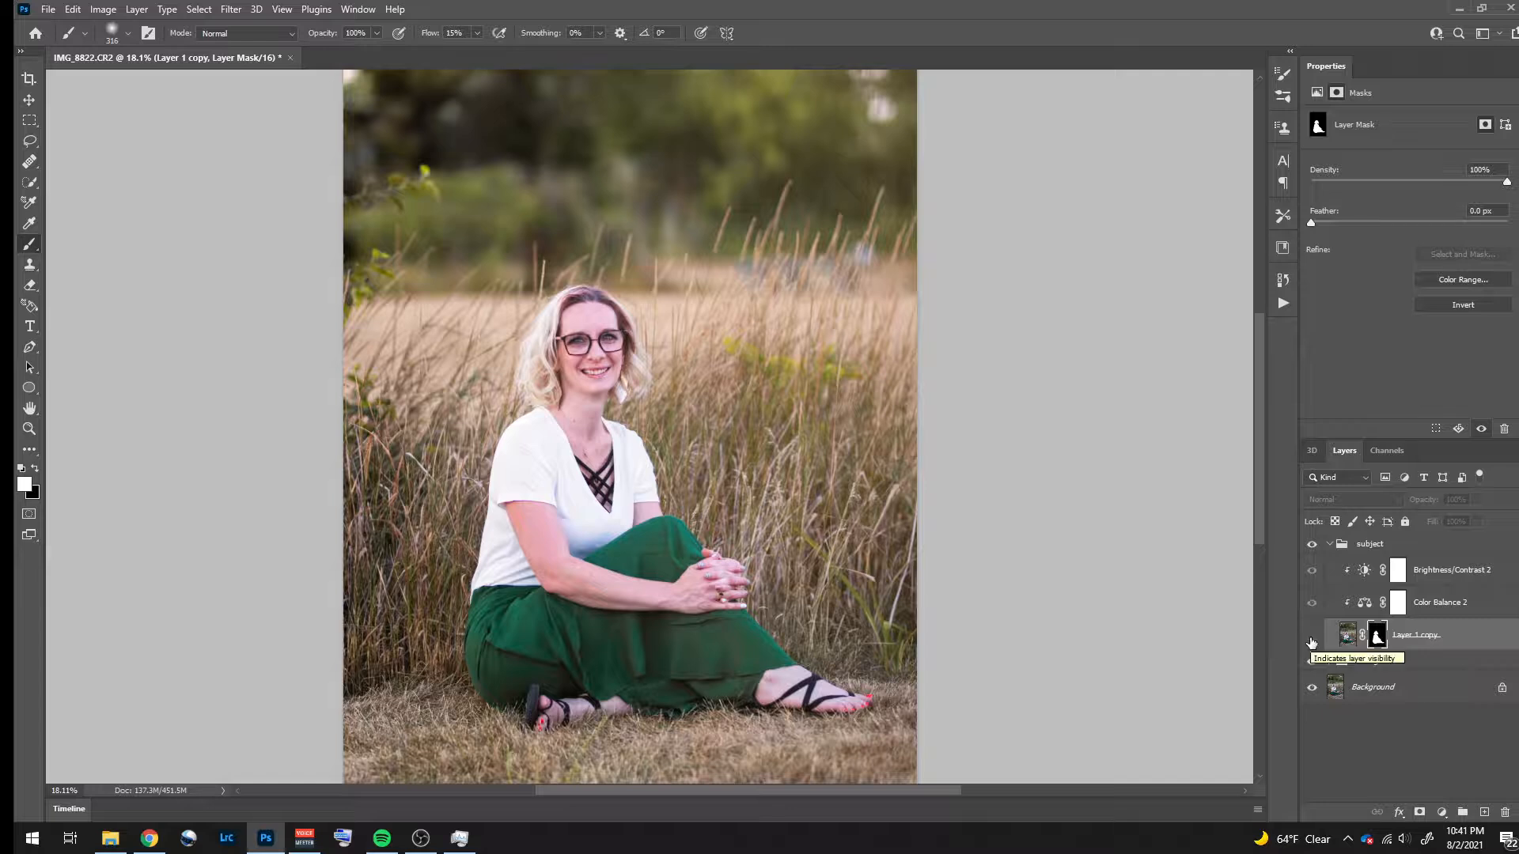
left_click(1311, 637)
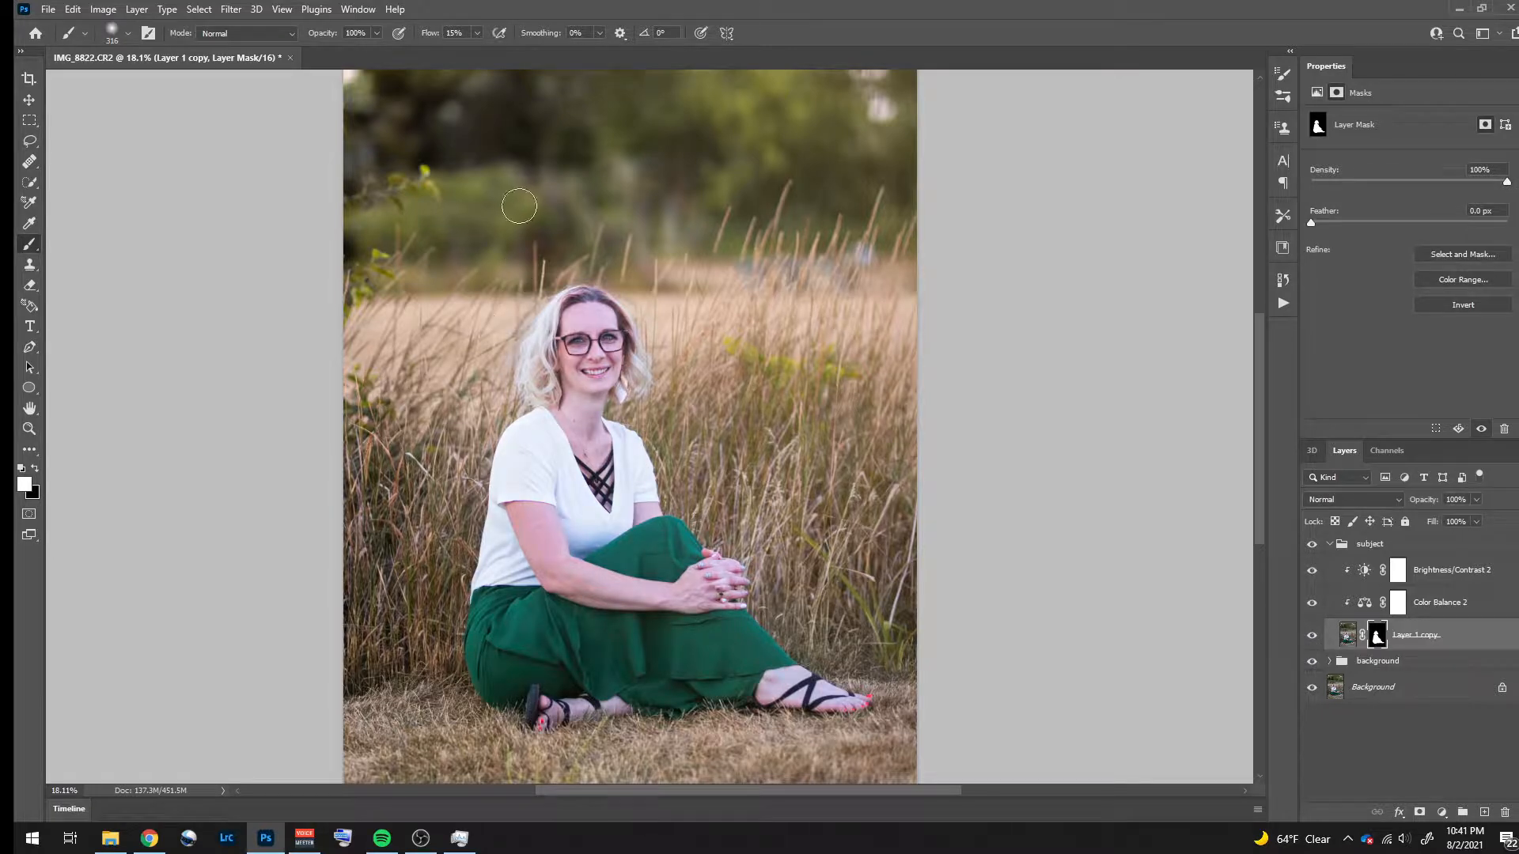
mouse_move(532, 363)
left_mouse_down()
mouse_move(549, 309)
mouse_move(526, 376)
mouse_move(542, 397)
mouse_move(539, 367)
left_mouse_up()
key("x")
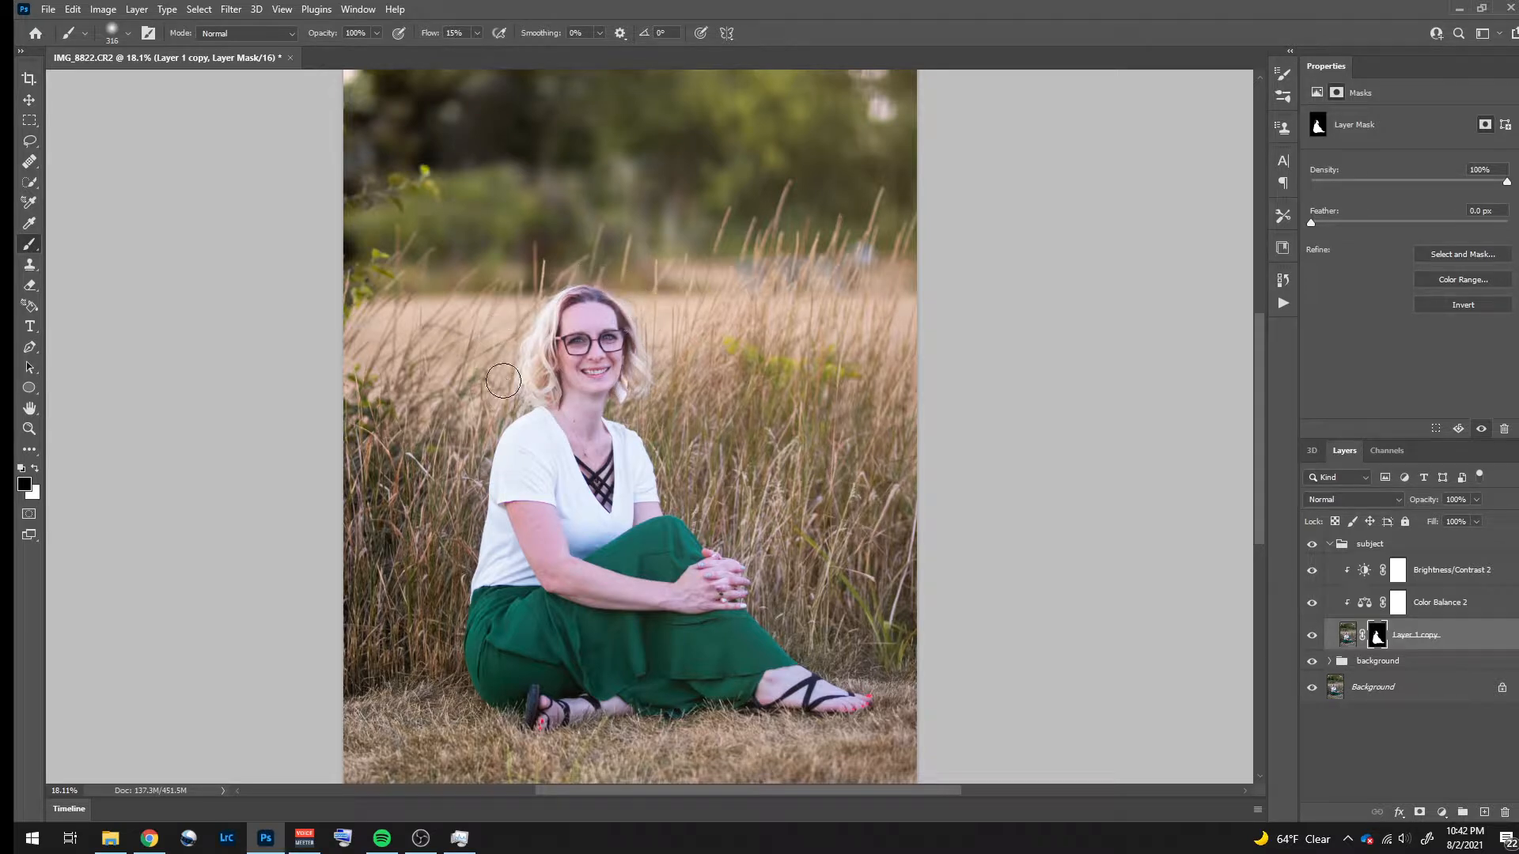
- Compare the portrait with and without the masked subject layer, and with and without the whole subject group
left_click(1313, 636)
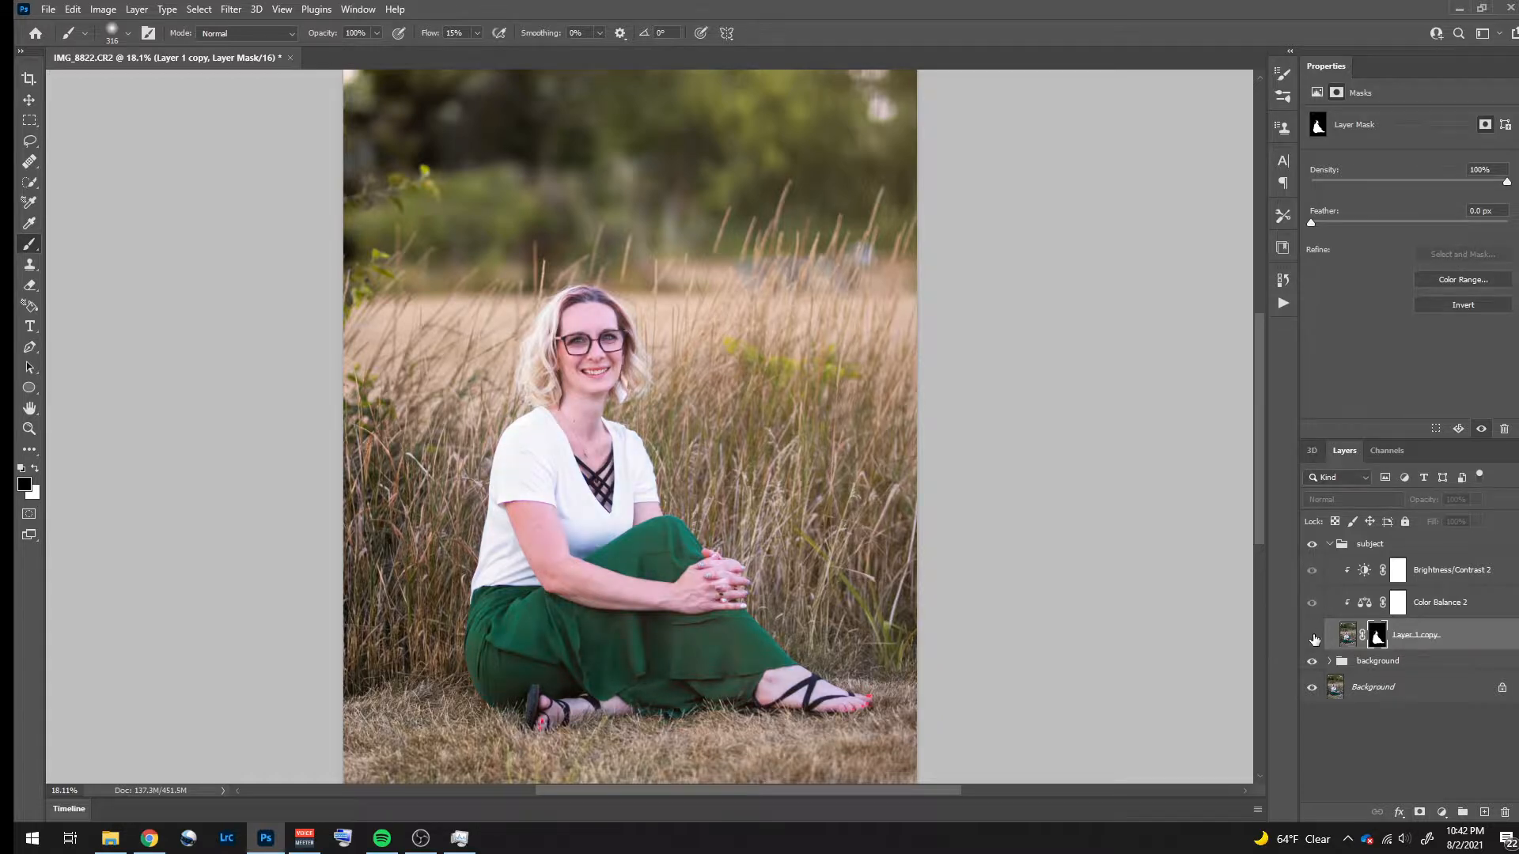
left_click(1313, 637)
left_click(1313, 545)
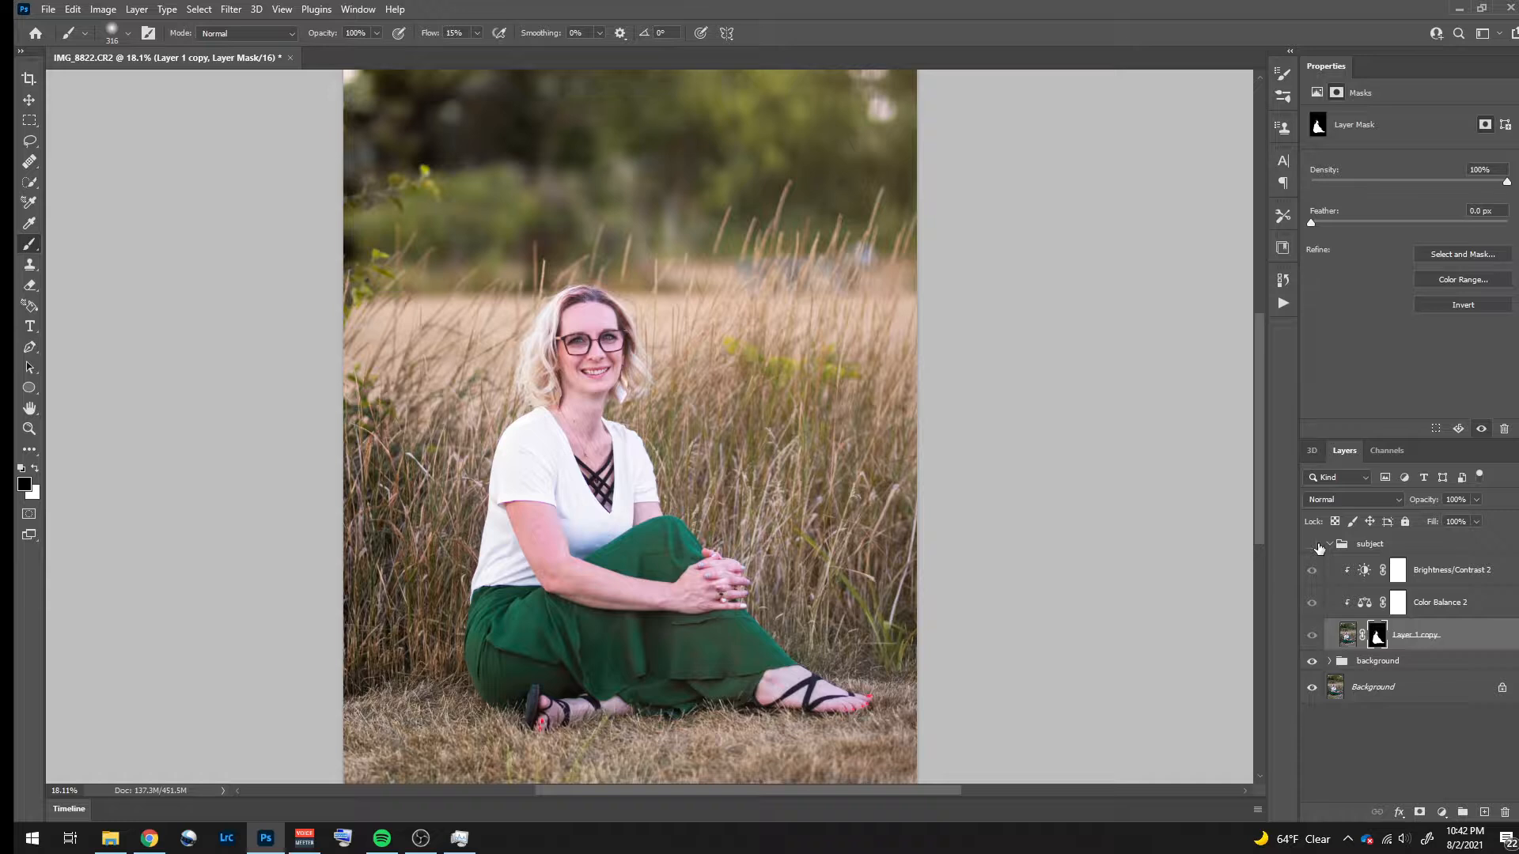
left_click(1315, 545)
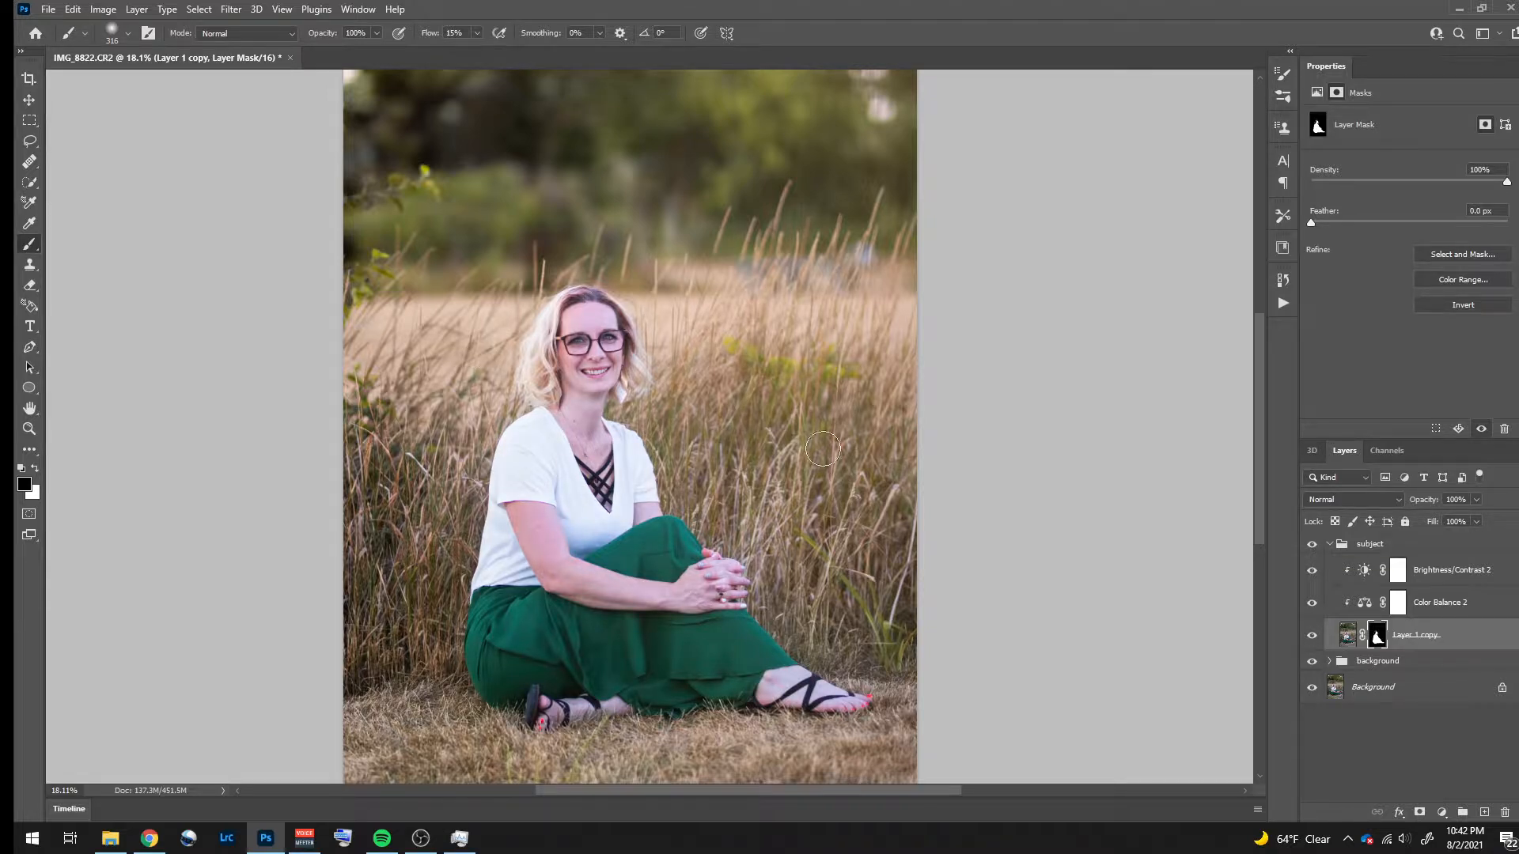
- Duplicate the original Background layer and place the copy above the subject group as a before-image
left_click(30, 429)
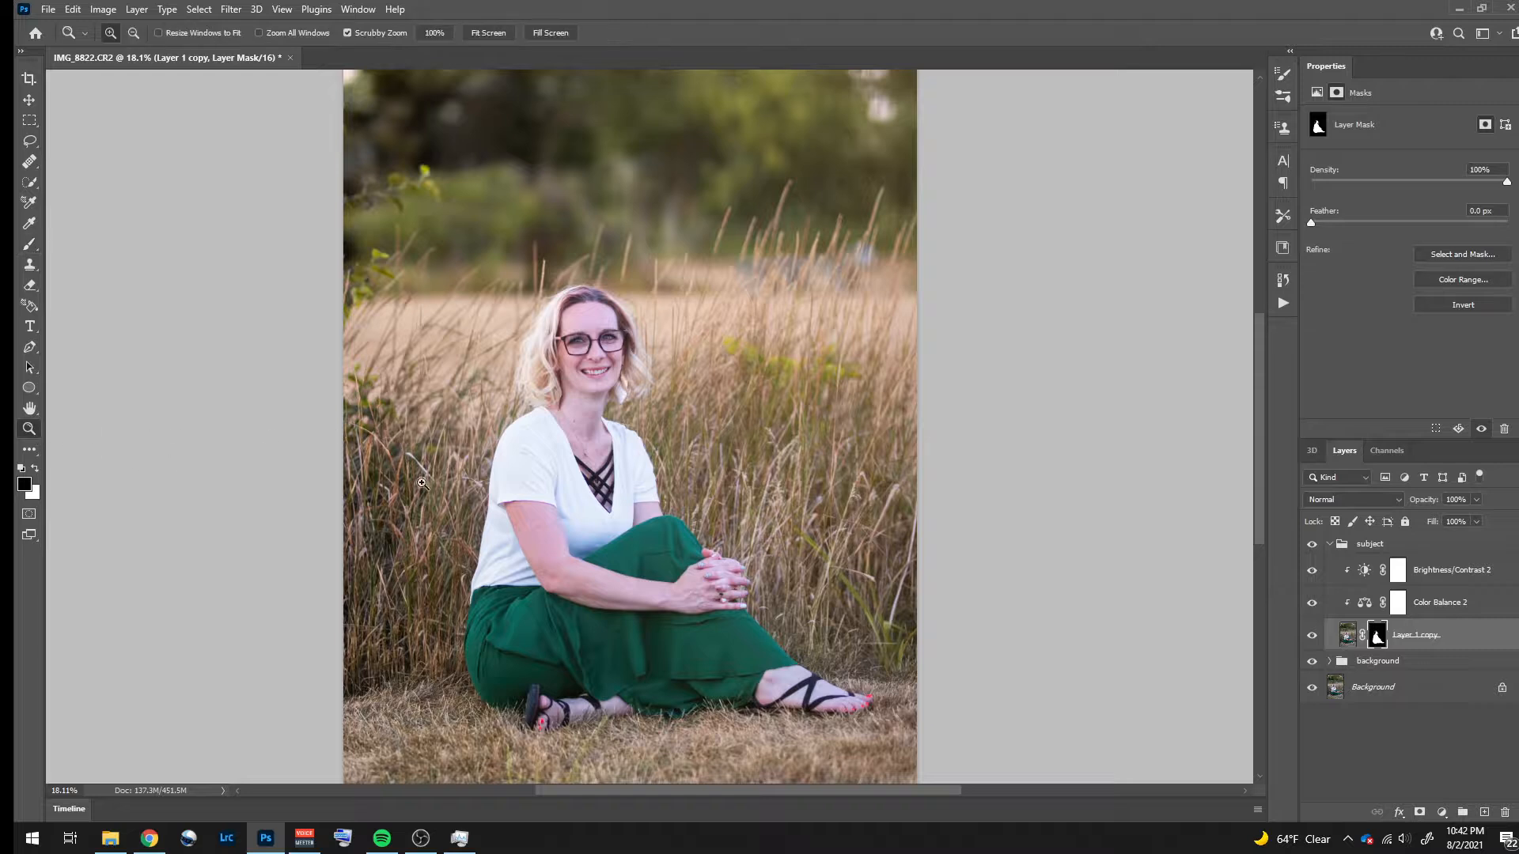
left_click(1414, 693)
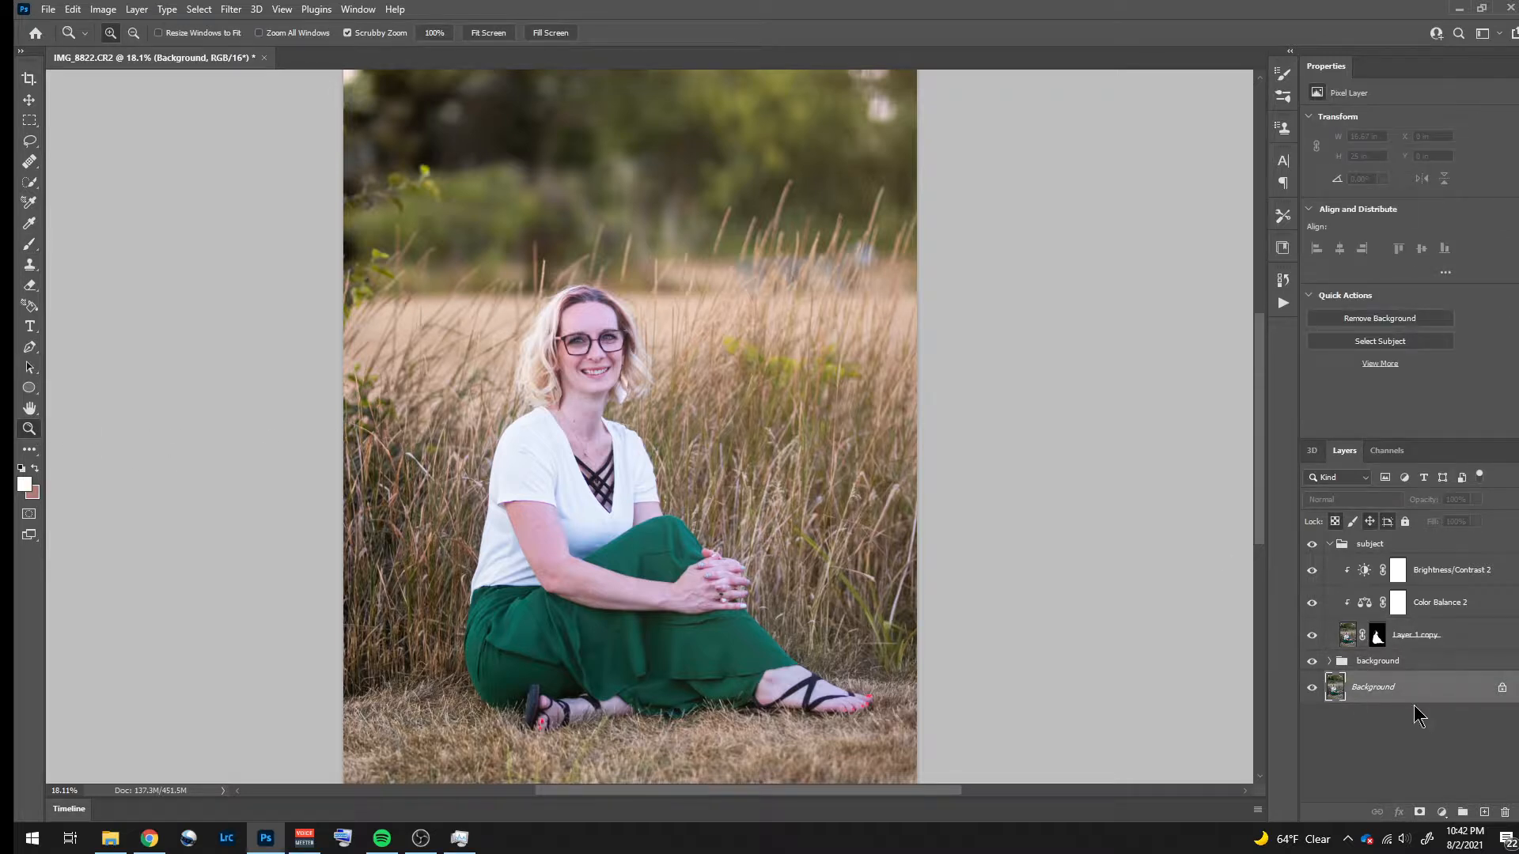
key("ctrl+j")
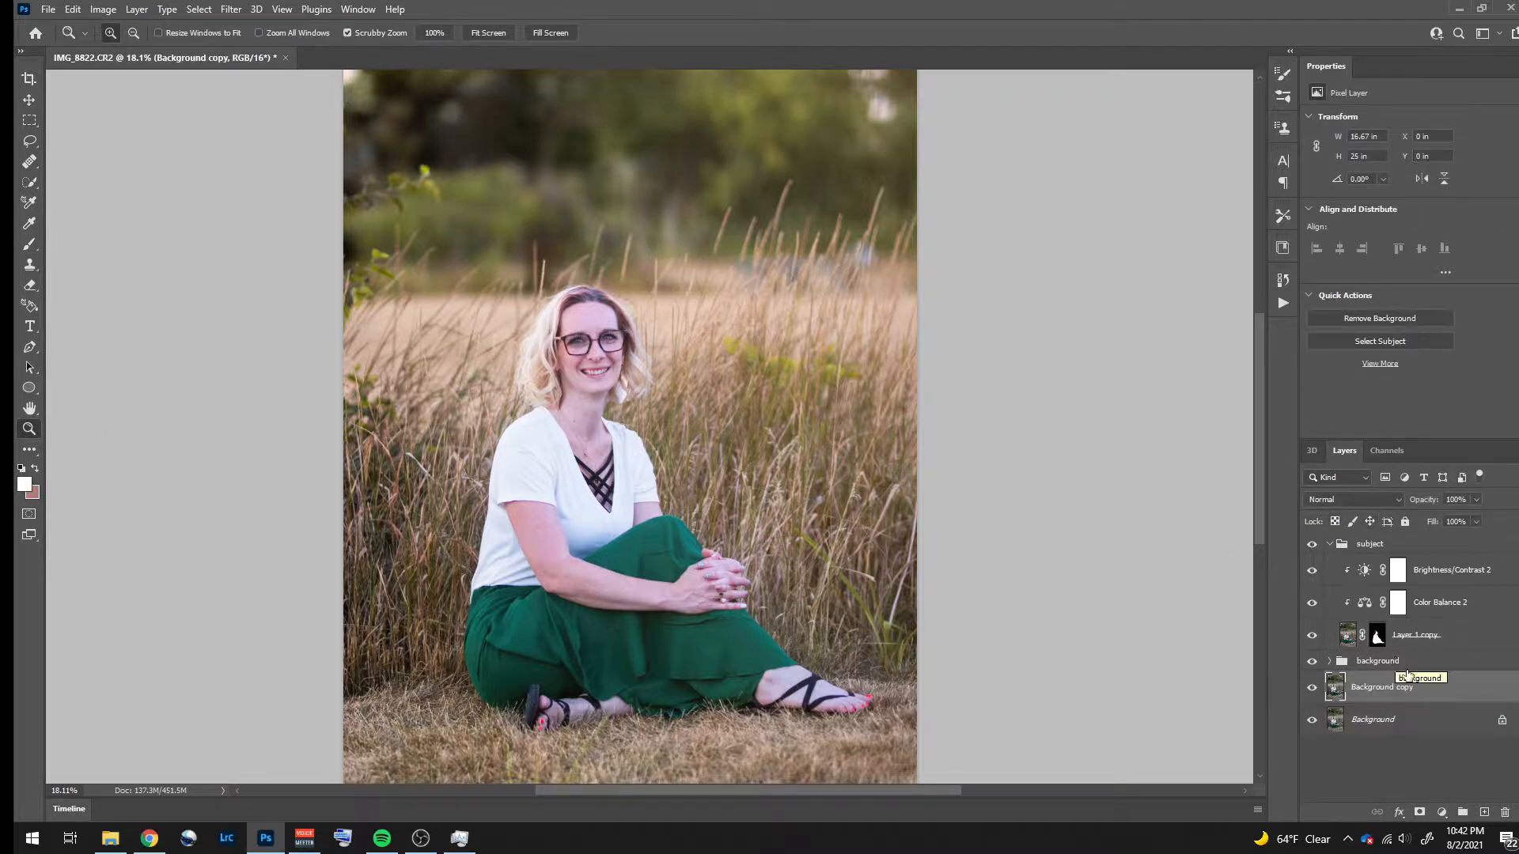
left_click_drag(1401, 687, 1406, 540)
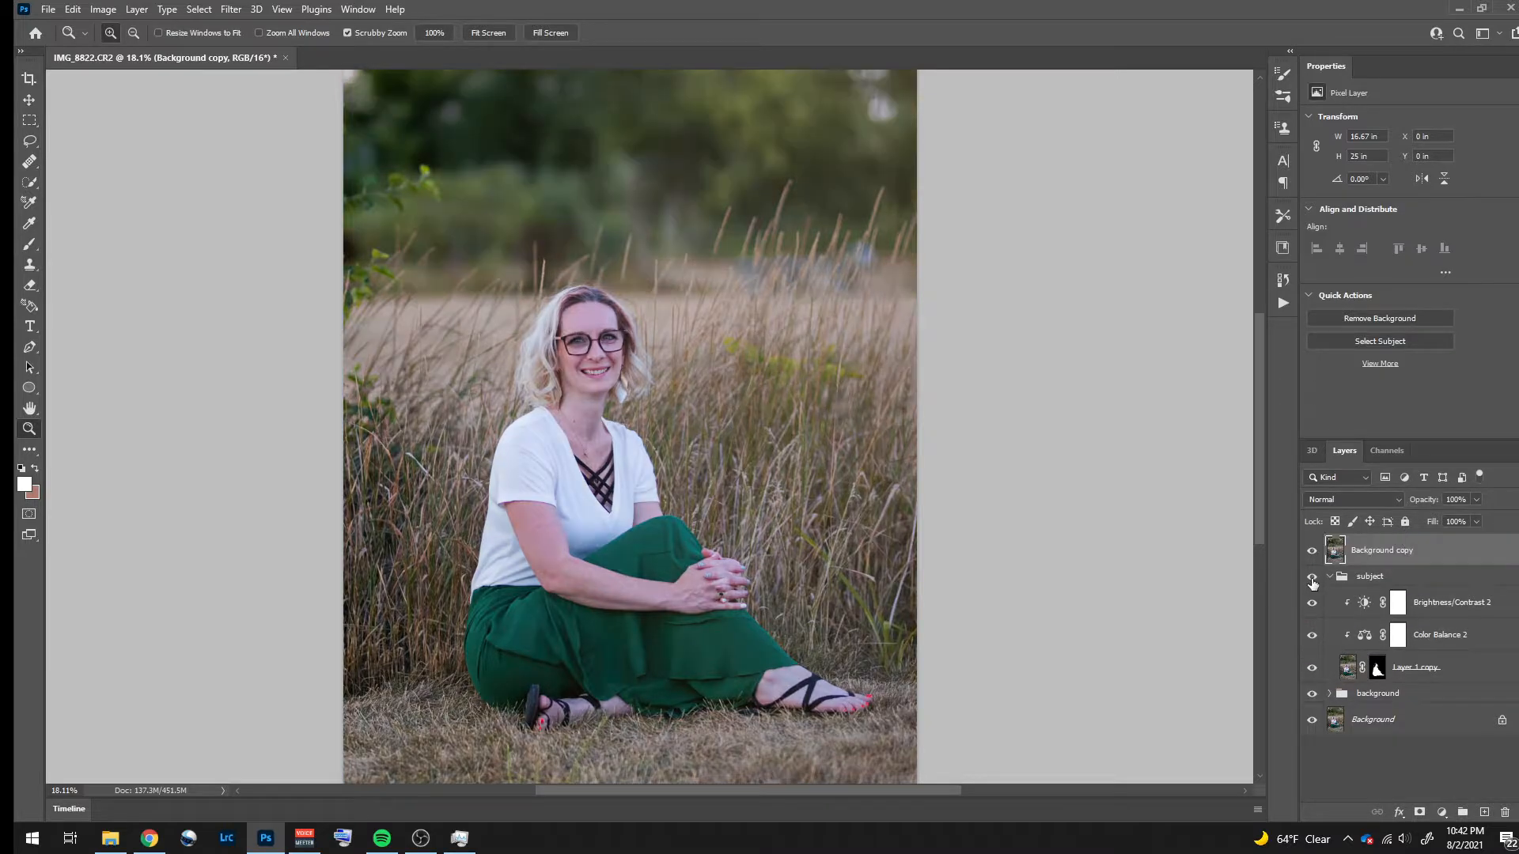
- Compare the graded portrait with the original by repeatedly hiding and showing the Background copy layer
left_click(1313, 552)
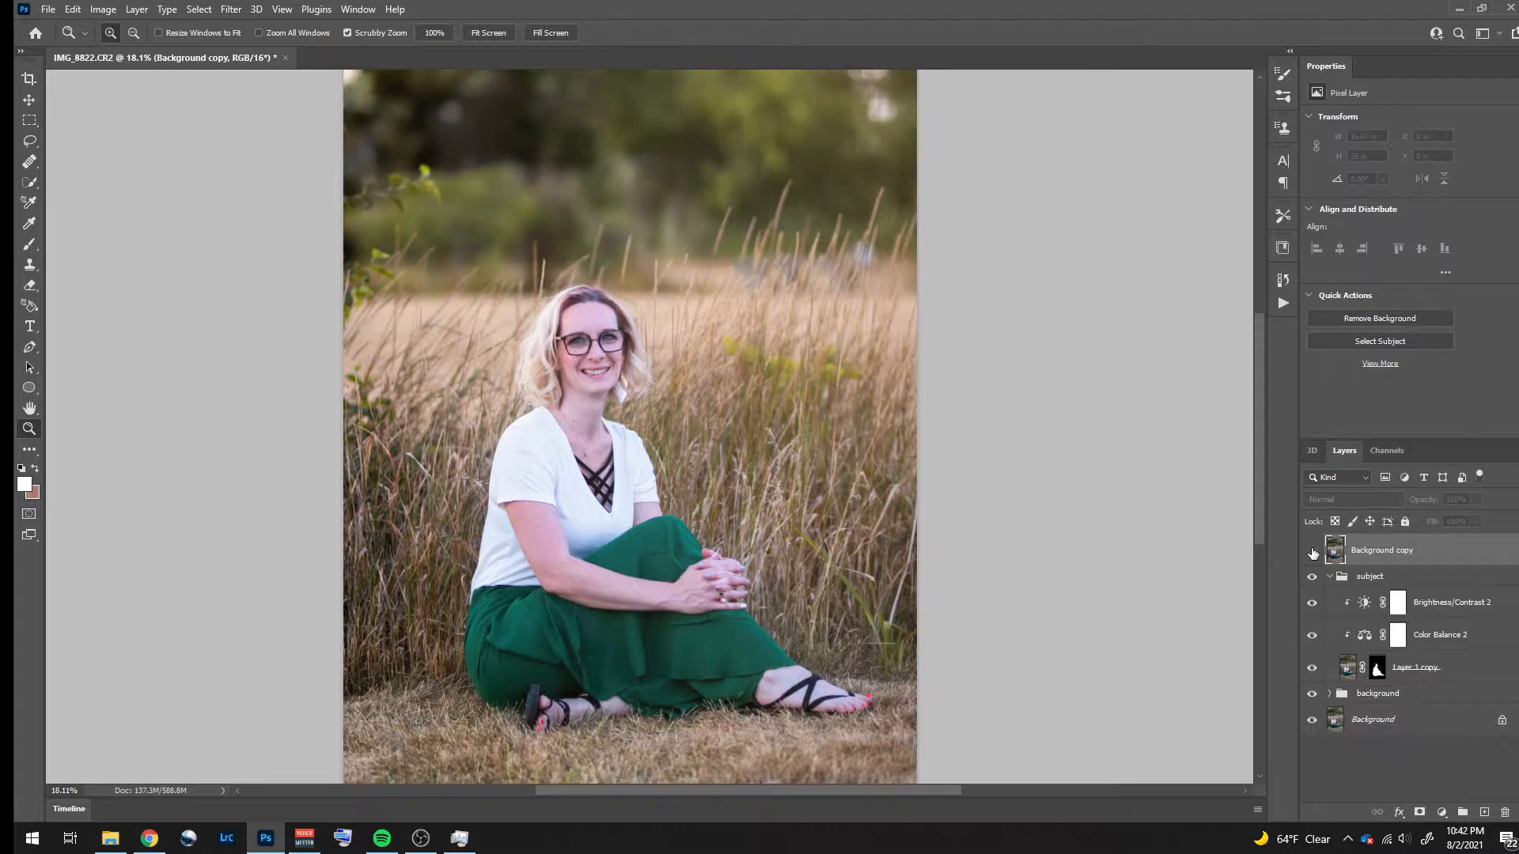
left_click(1313, 552)
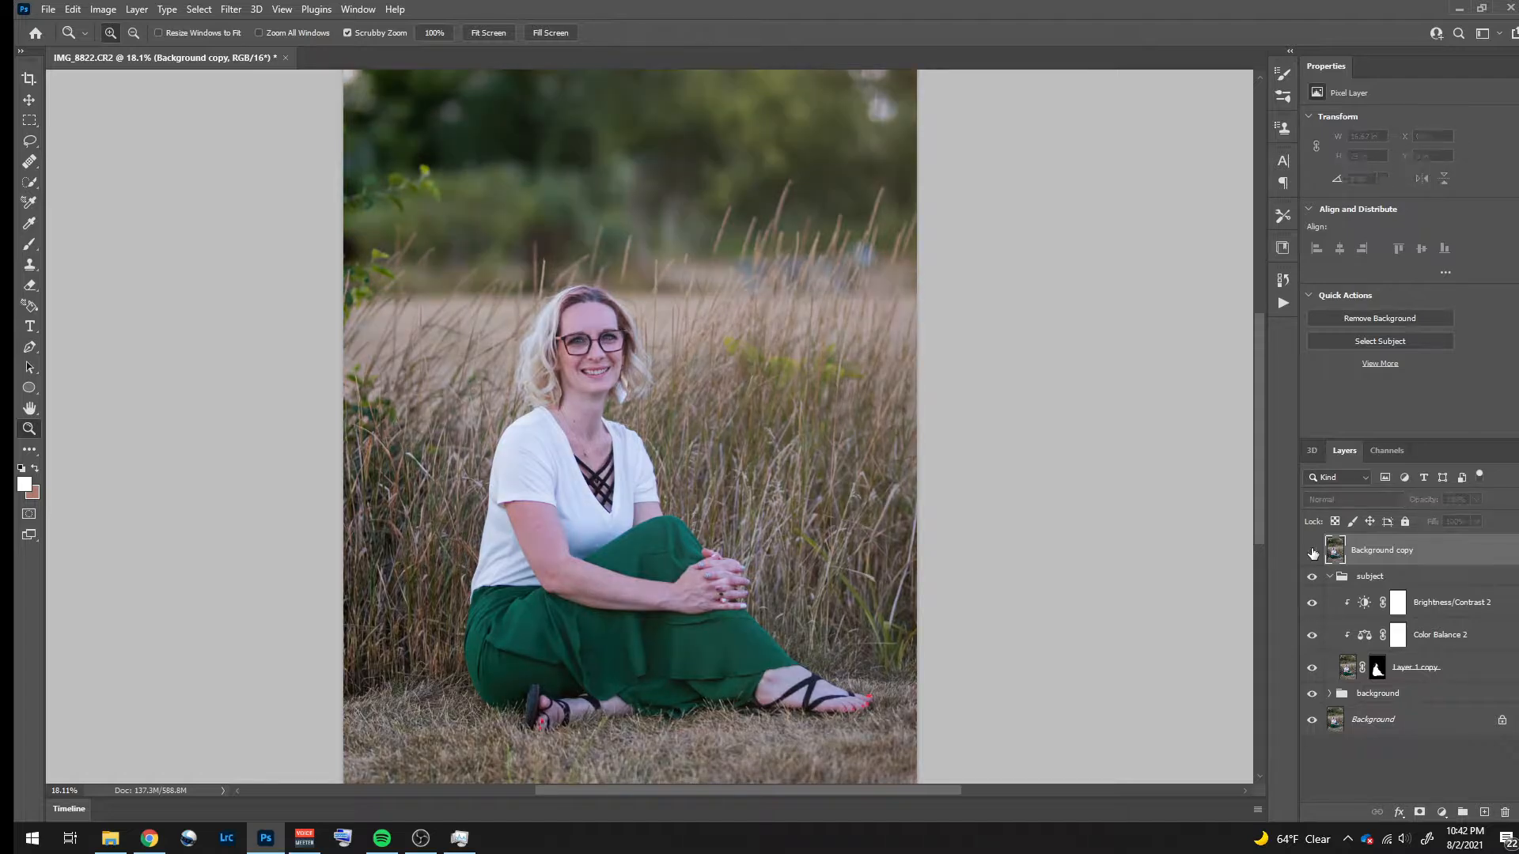
left_click(1312, 552)
left_click(1313, 552)
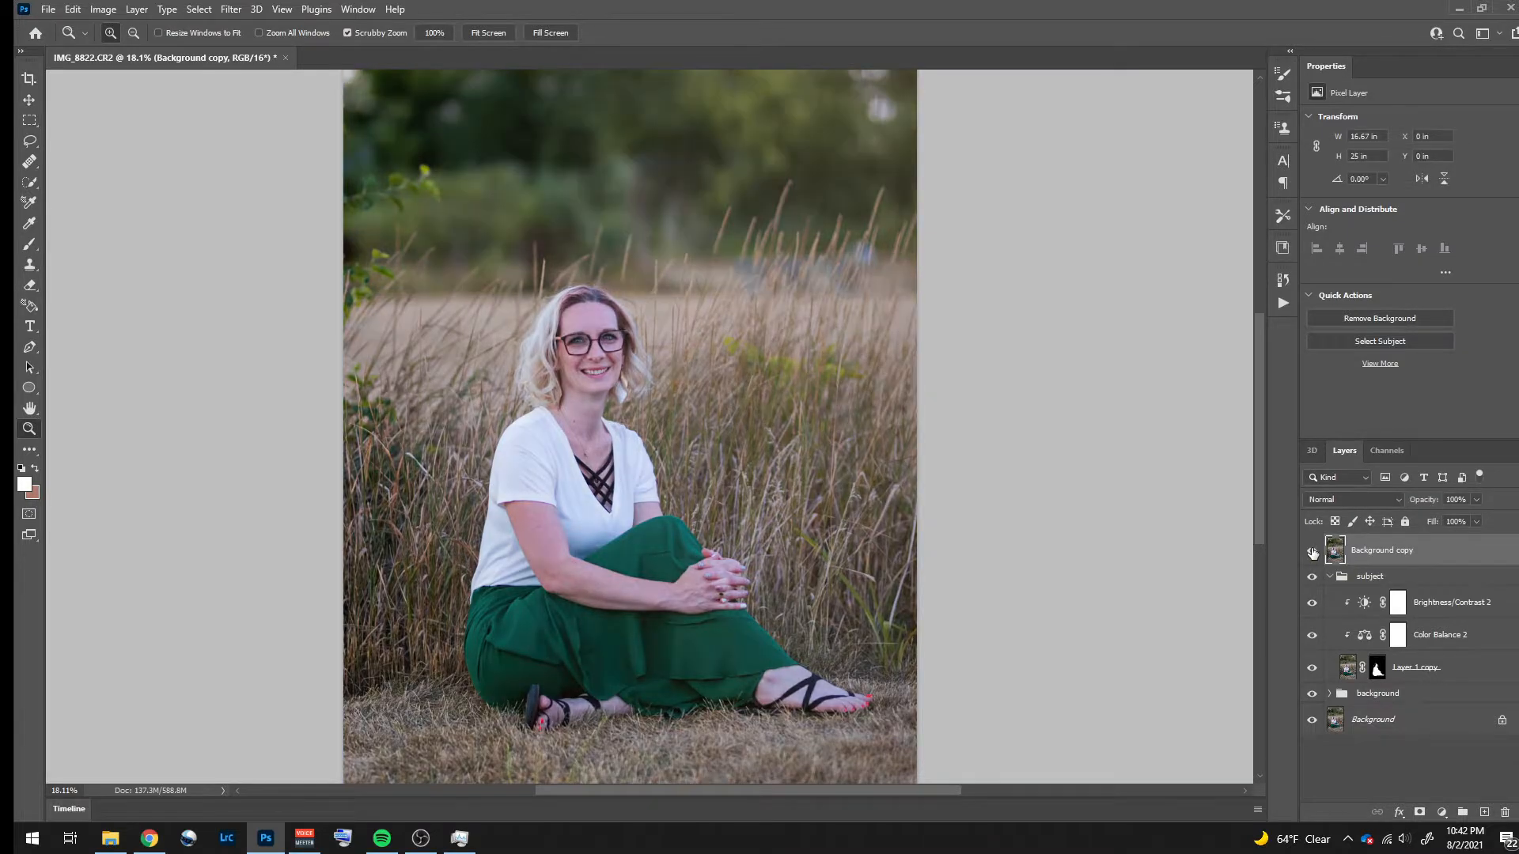
left_click(1312, 551)
left_click(1313, 551)
left_click(1312, 551)
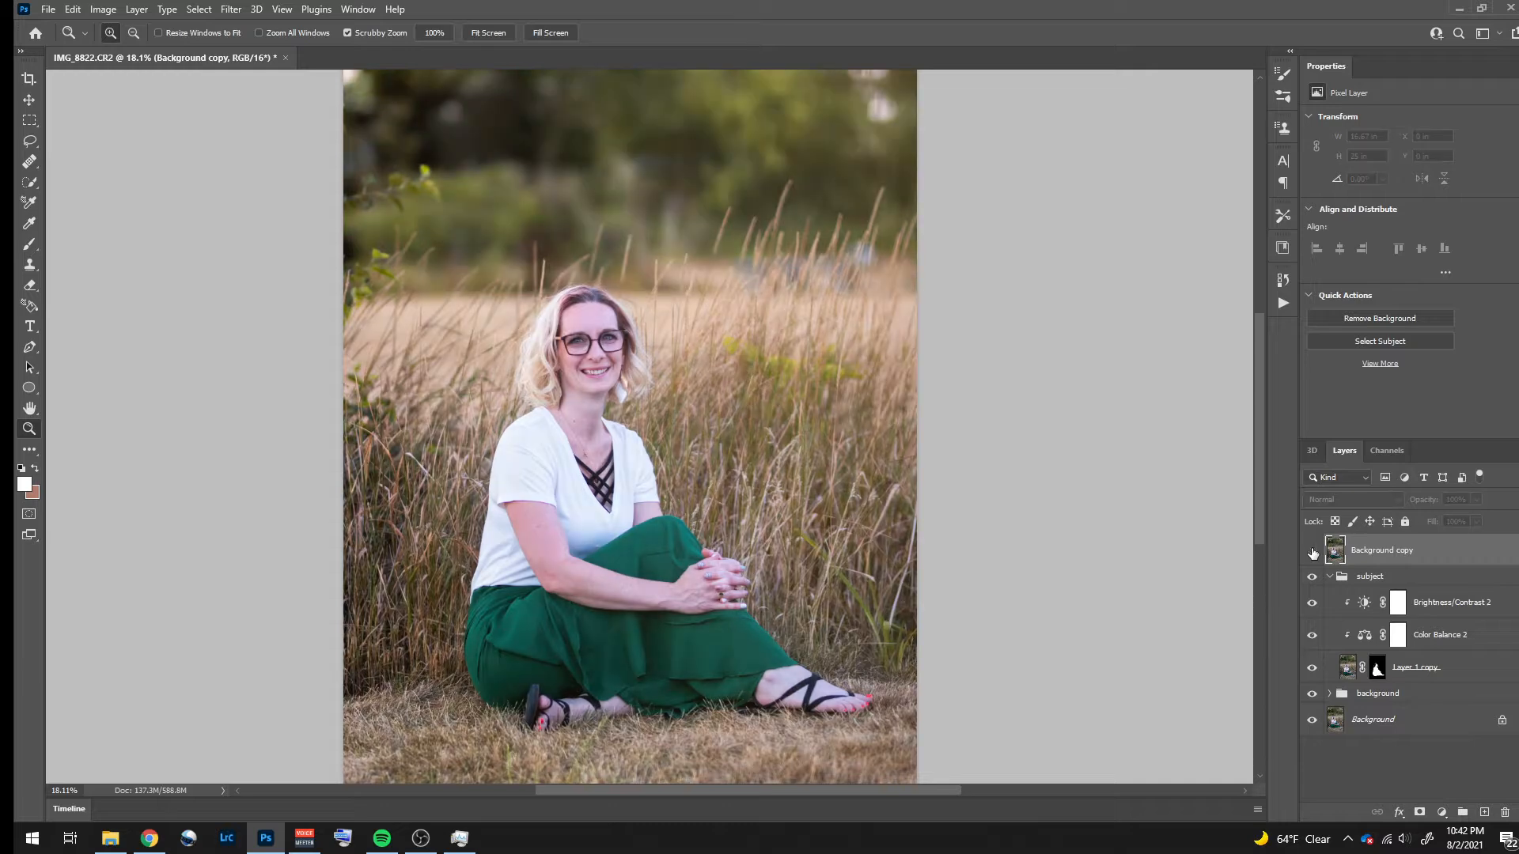
left_click(1313, 551)
left_click(1313, 551)
left_click(1312, 552)
left_click(1313, 552)
left_click(1312, 551)
left_click(1313, 551)
left_click(1312, 552)
left_click(1313, 552)
left_click(1312, 551)
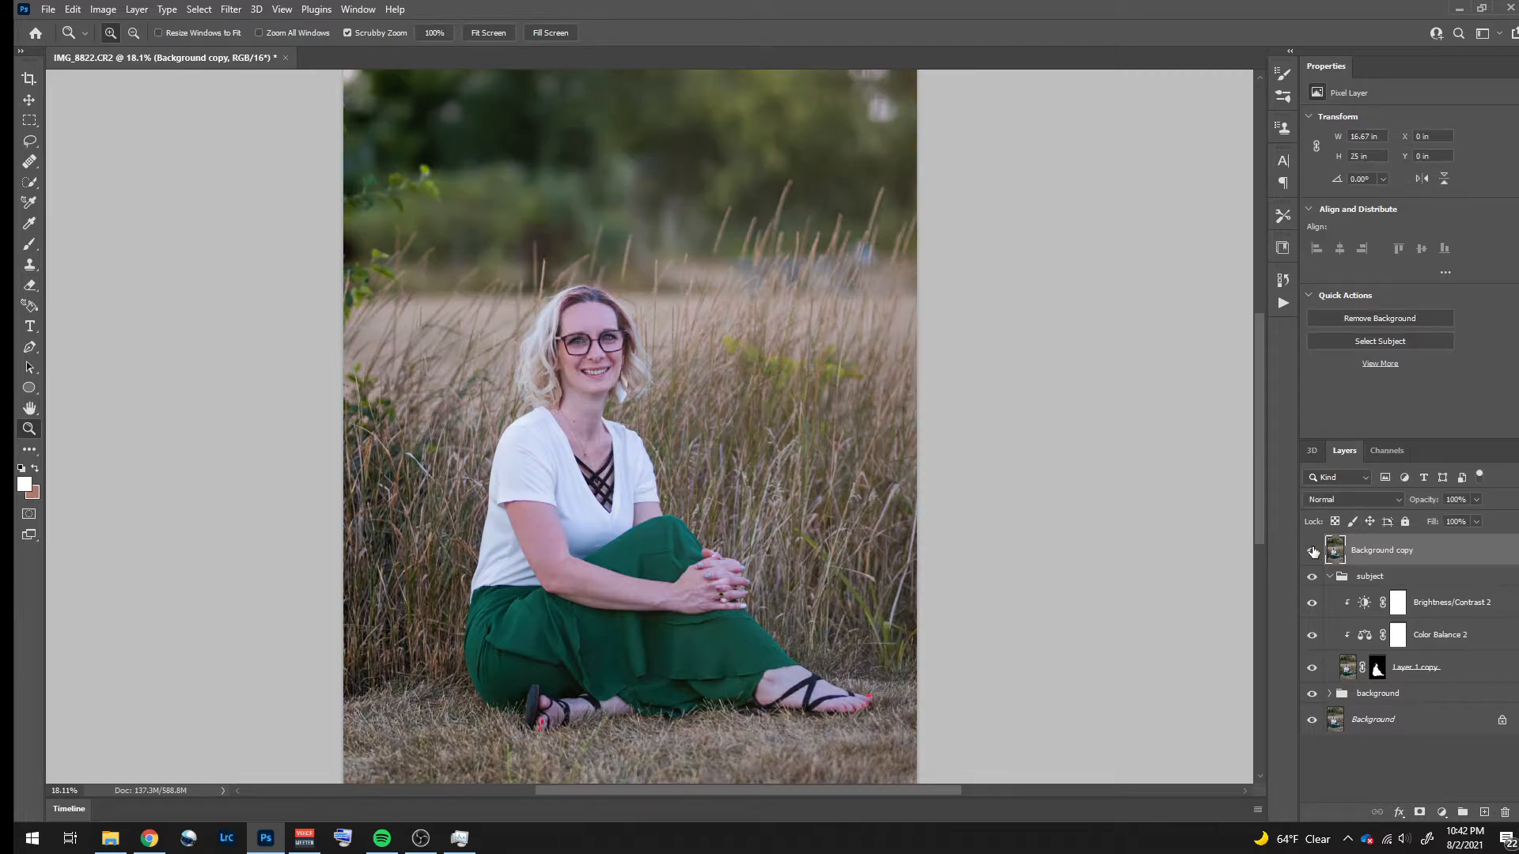
- Try brightness values of 92 and 67 on the subject's Brightness/Contrast adjustment, with the Background copy hidden
left_click(1504, 614)
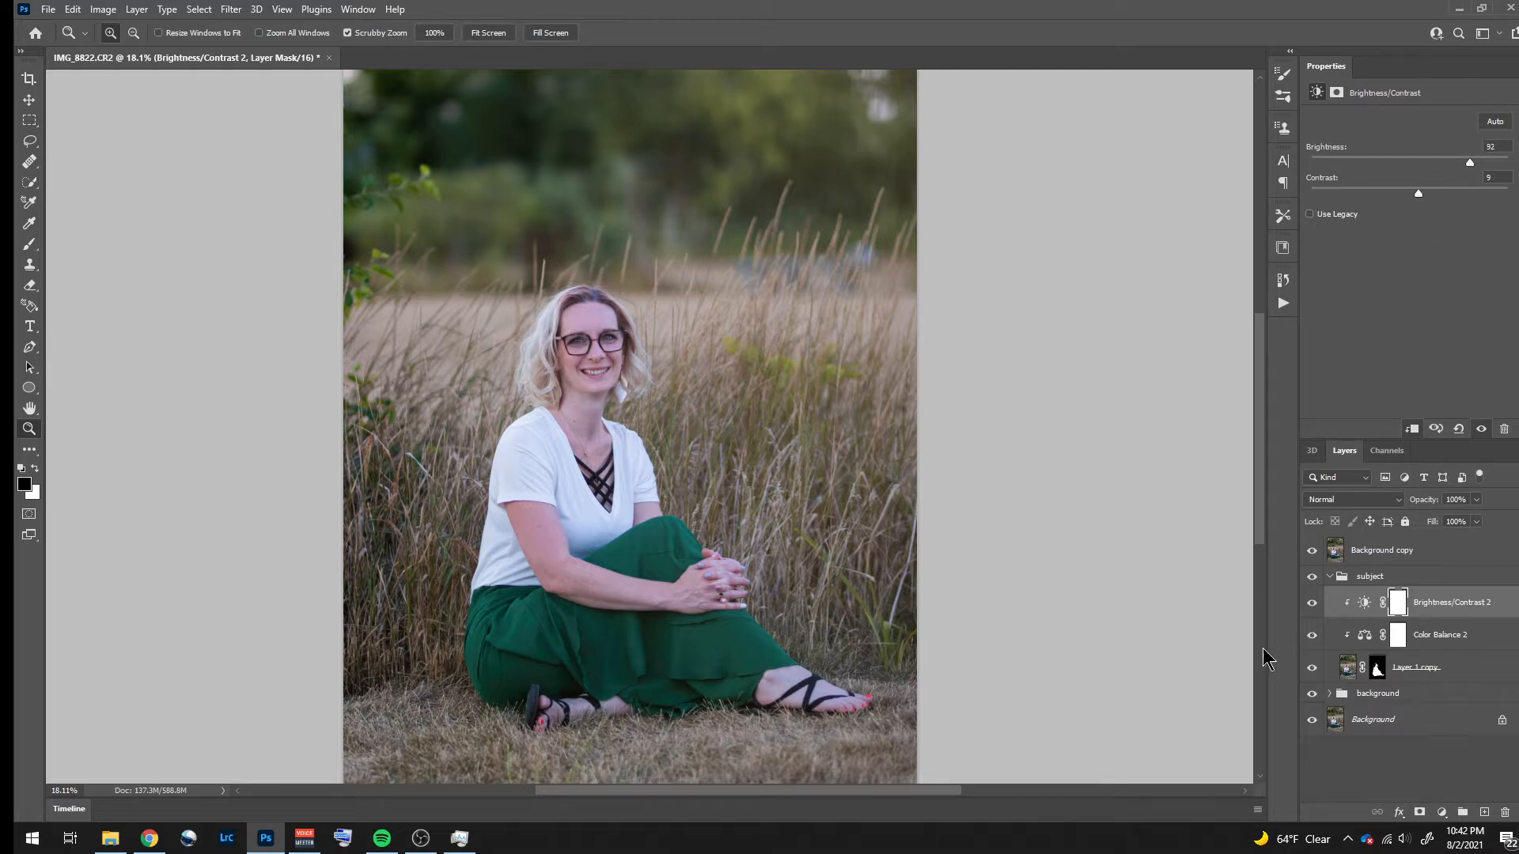
left_click(1312, 551)
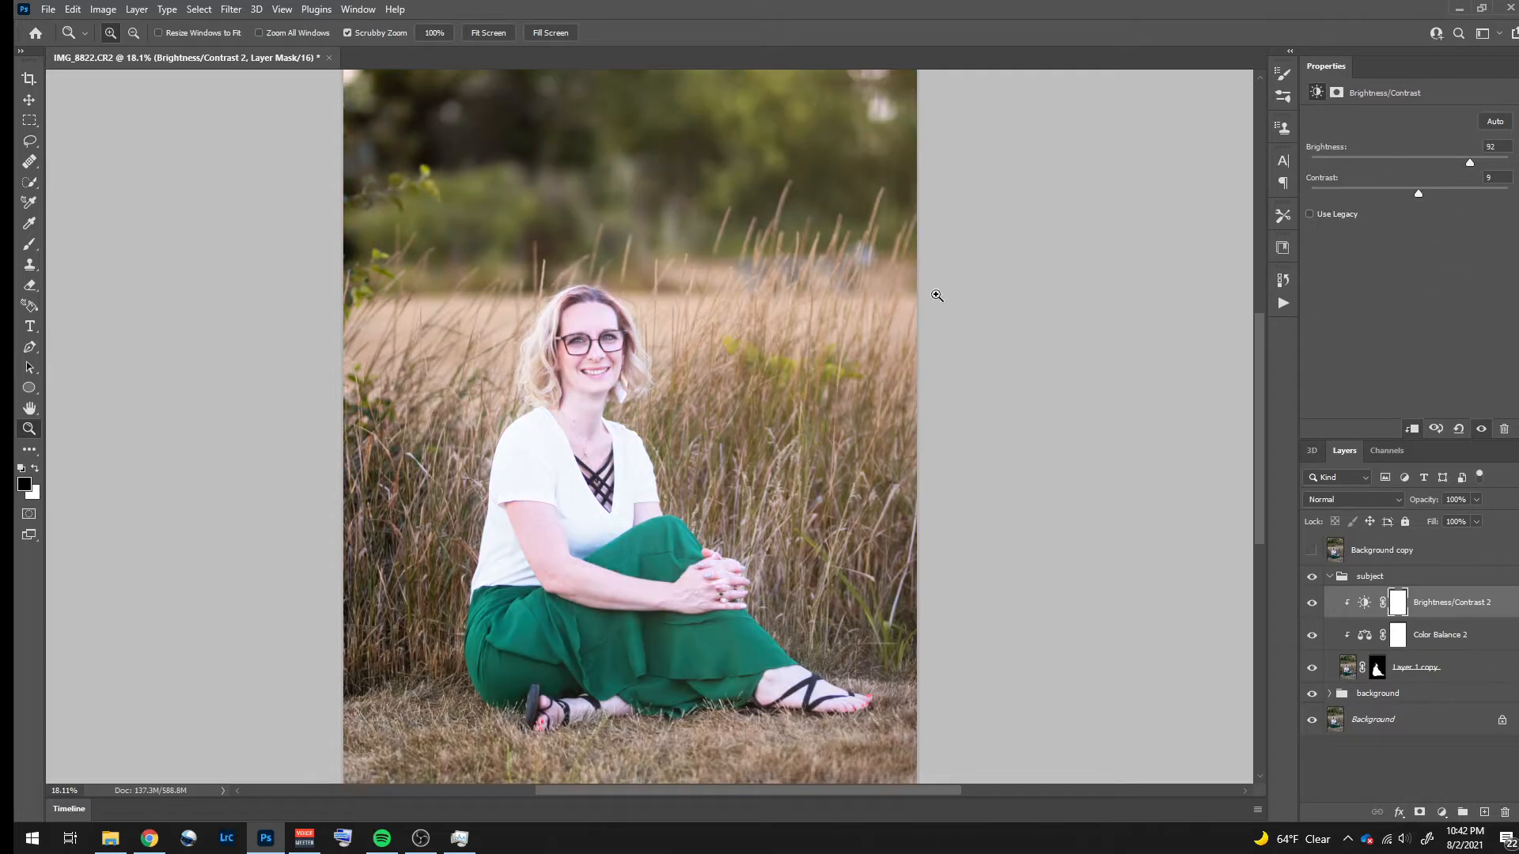
mouse_move(1465, 163)
left_mouse_down()
mouse_move(1377, 169)
mouse_move(1446, 162)
left_mouse_up()
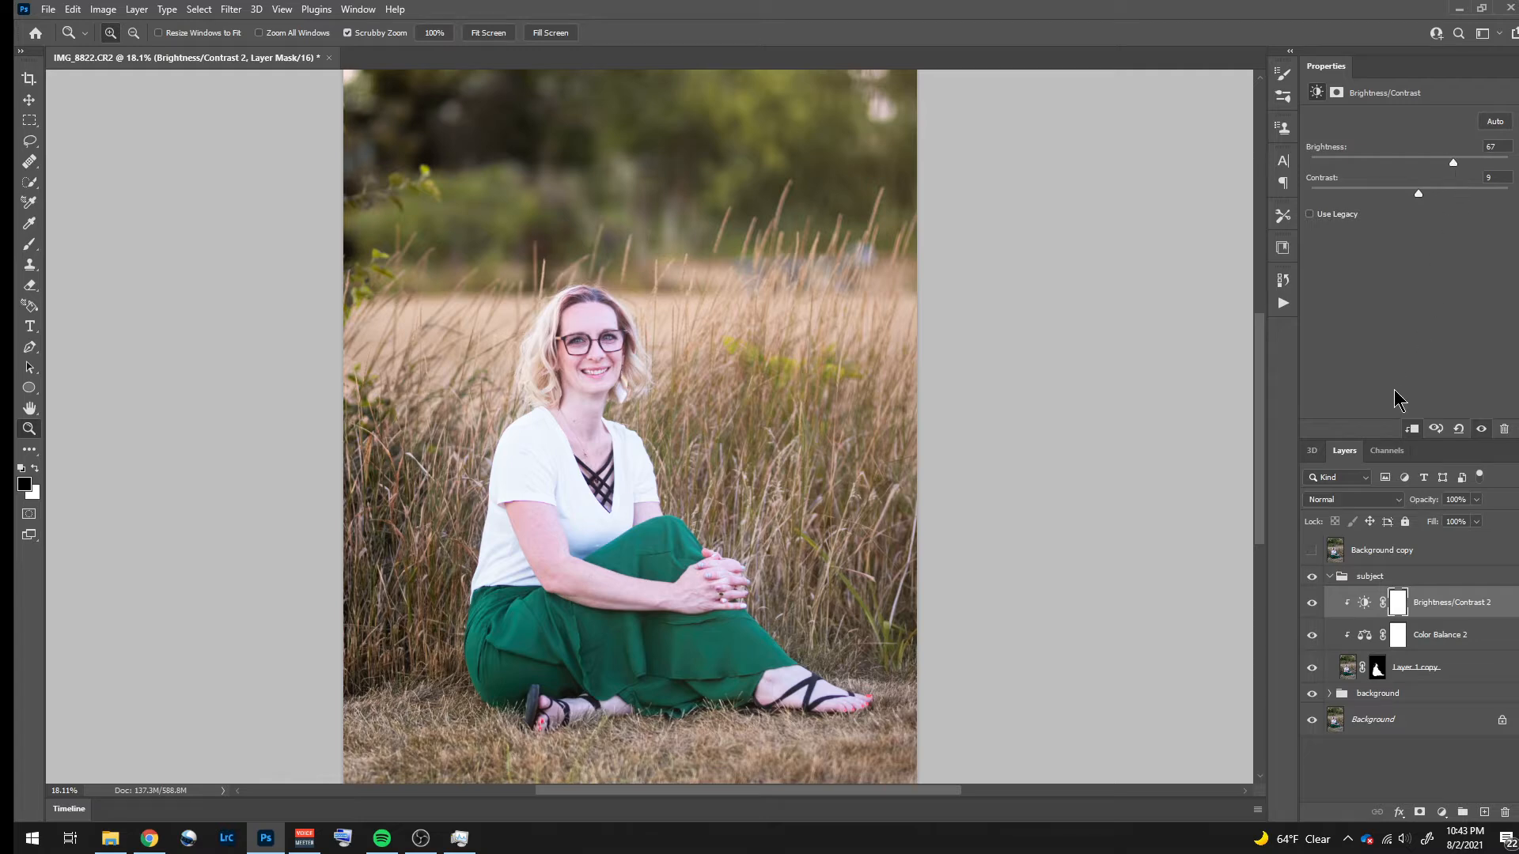
- Undo the trial brightness changes on the subject's adjustment and hide the Background copy layer
key("ctrl+z")
key("ctrl+z")
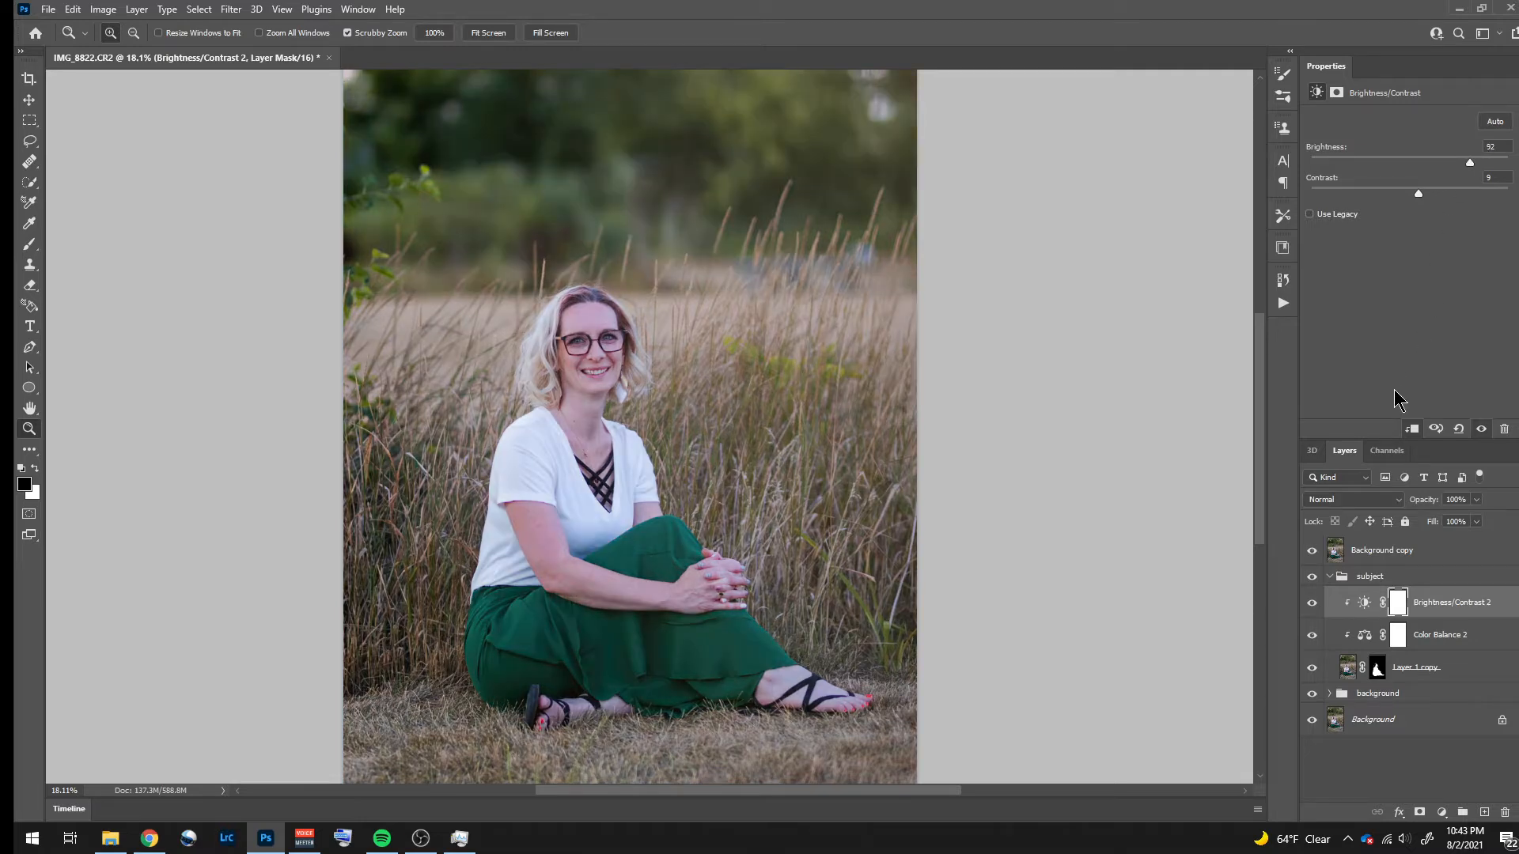
key("ctrl+z")
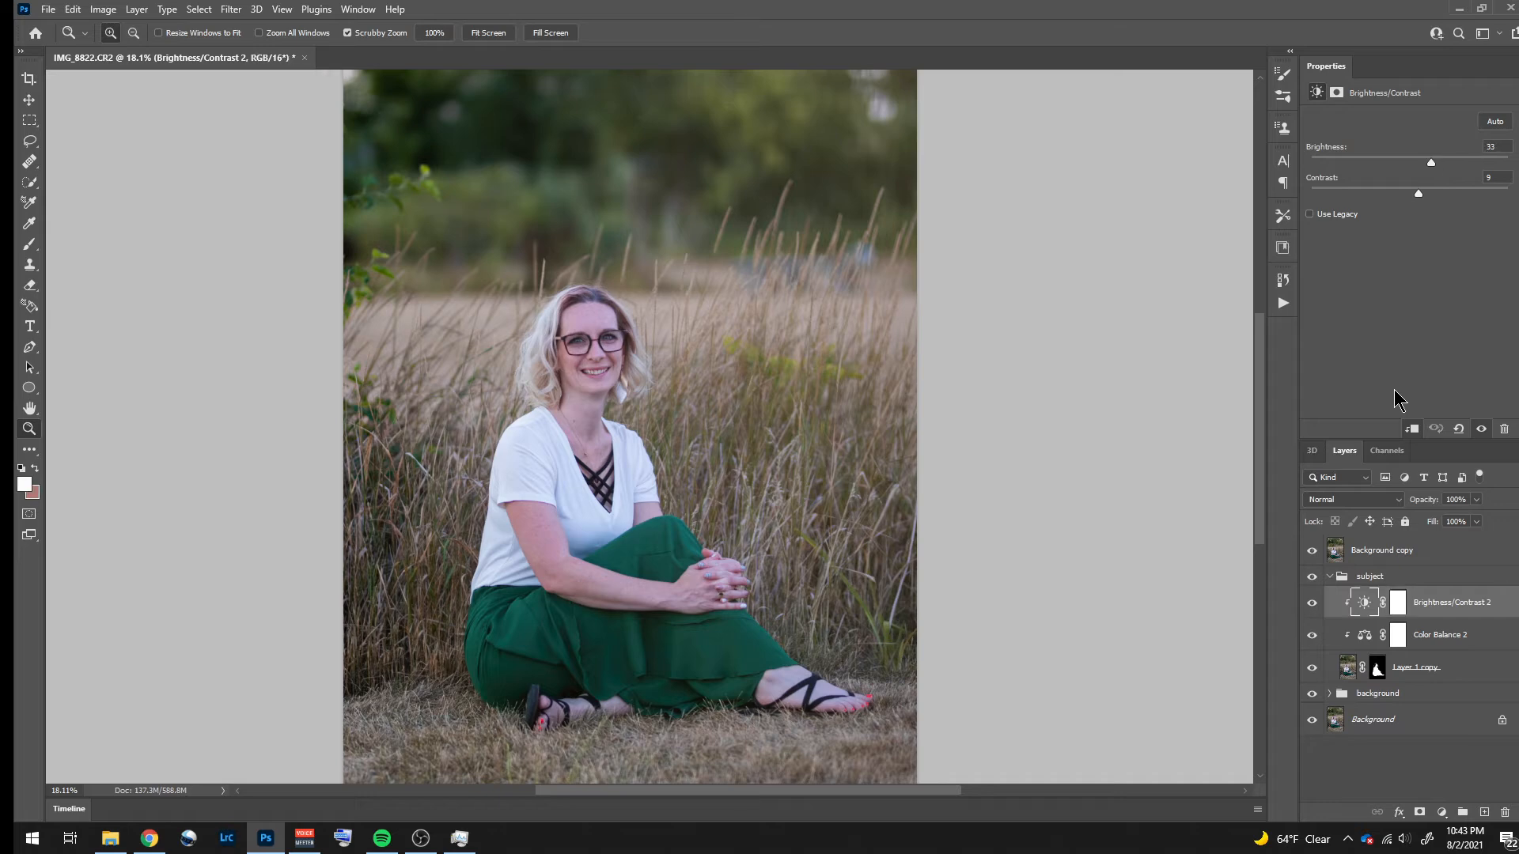
left_click(1312, 558)
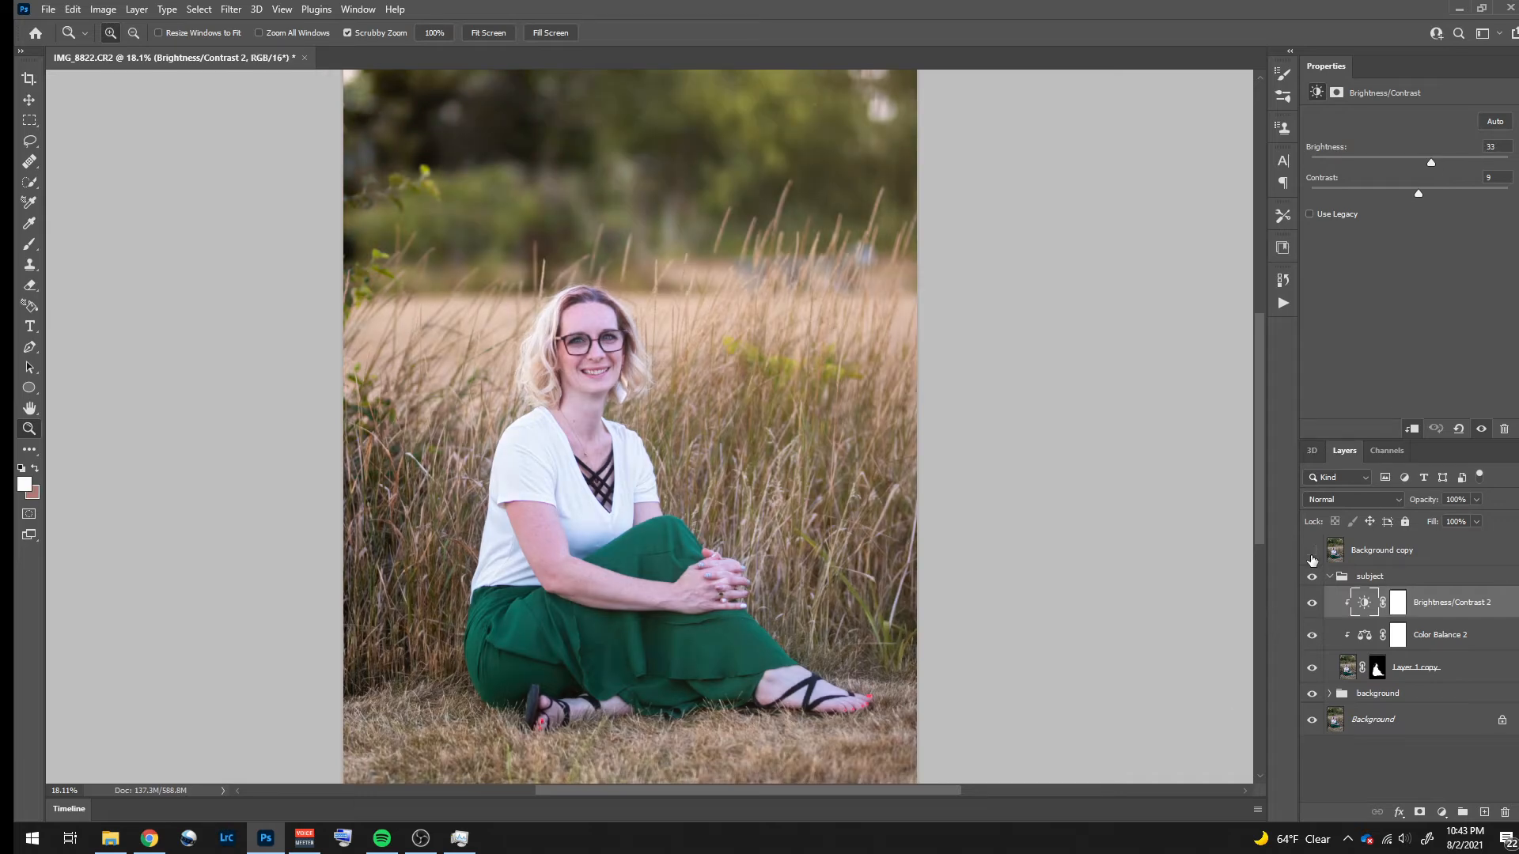